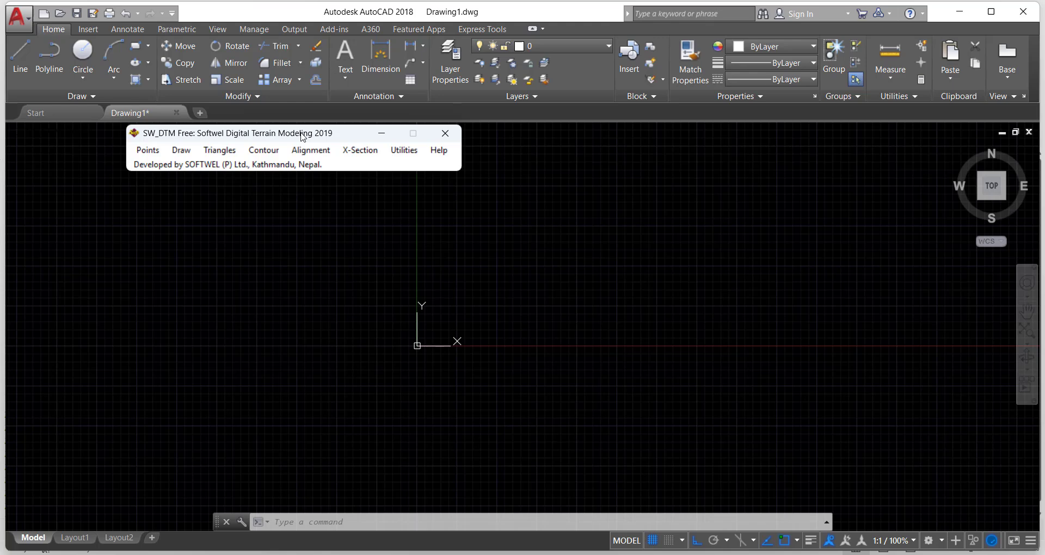
Examine the drawn cross sections at chainages 0+020.00 and 0+000.00, including their level and distance tables
mouse_move(301, 136)
left_mouse_down()
mouse_move(720, 349)
mouse_move(839, 365)
mouse_move(561, 251)
mouse_move(585, 216)
left_mouse_up()
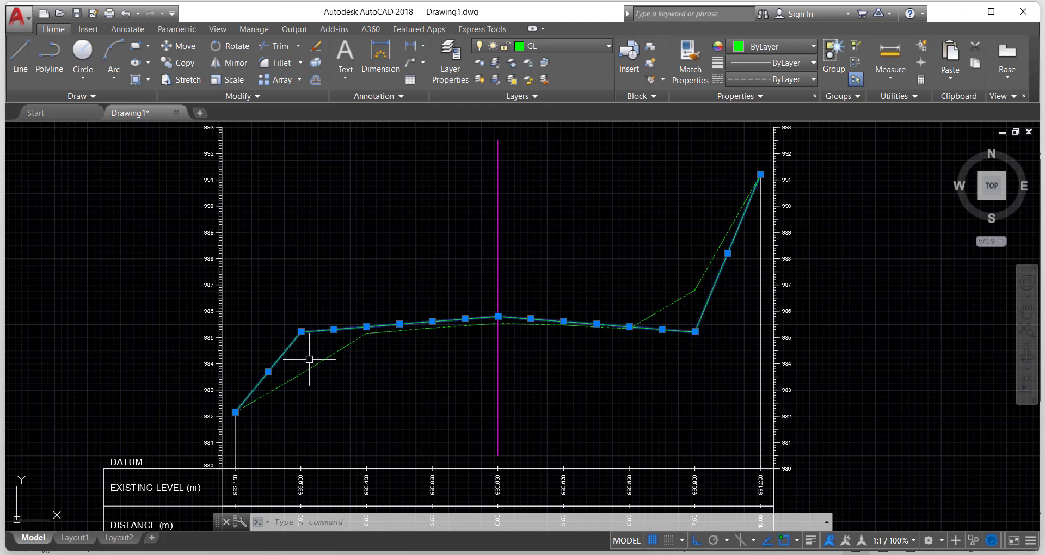
scroll(401, 375, "down", 3)
middle_click_drag(401, 375, 466, 354)
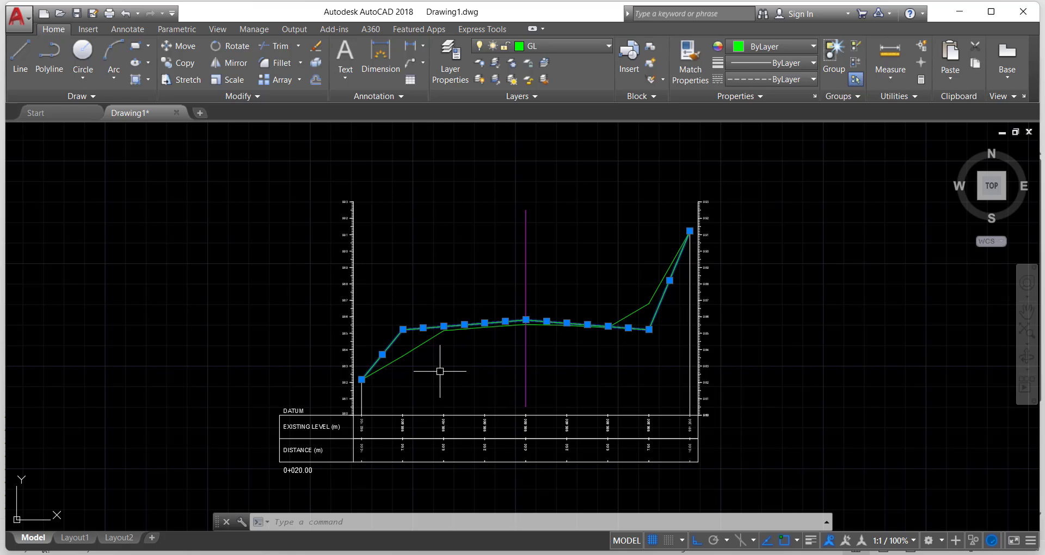
key("Escape")
scroll(439, 366, "down", 2)
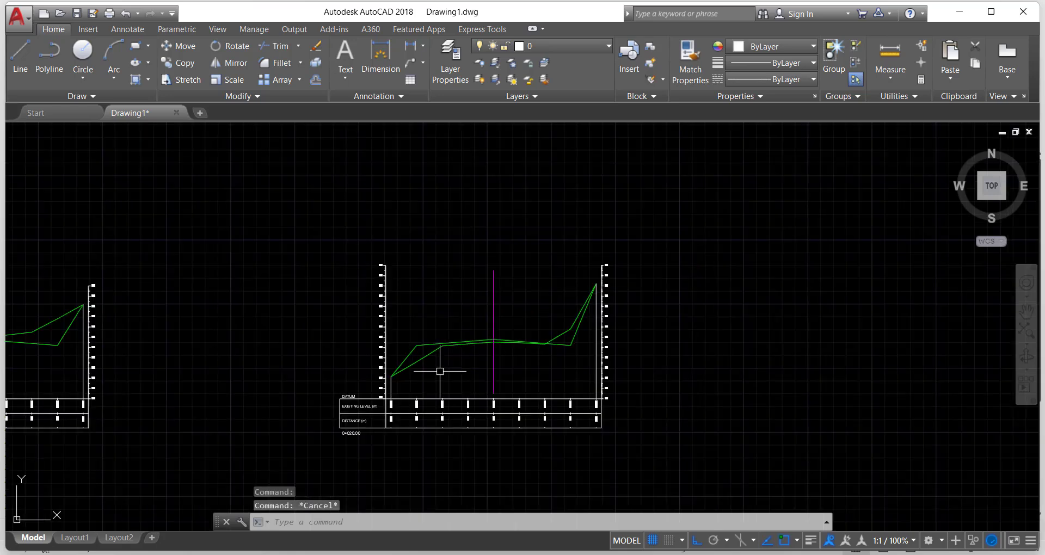
middle_click_drag(439, 368, 497, 338)
scroll(401, 356, "down", 1)
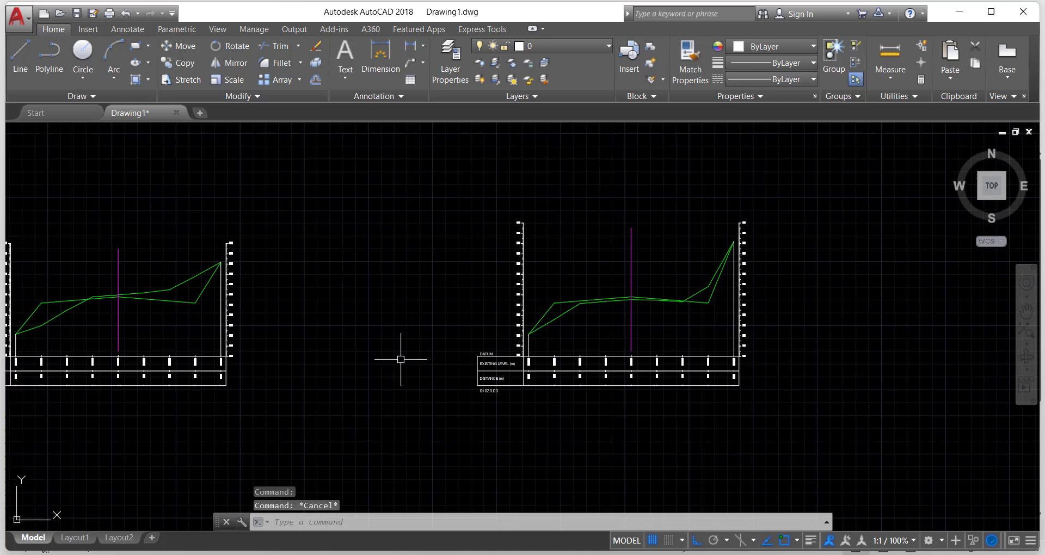
scroll(401, 357, "up", 2)
middle_click_drag(401, 357, 565, 368)
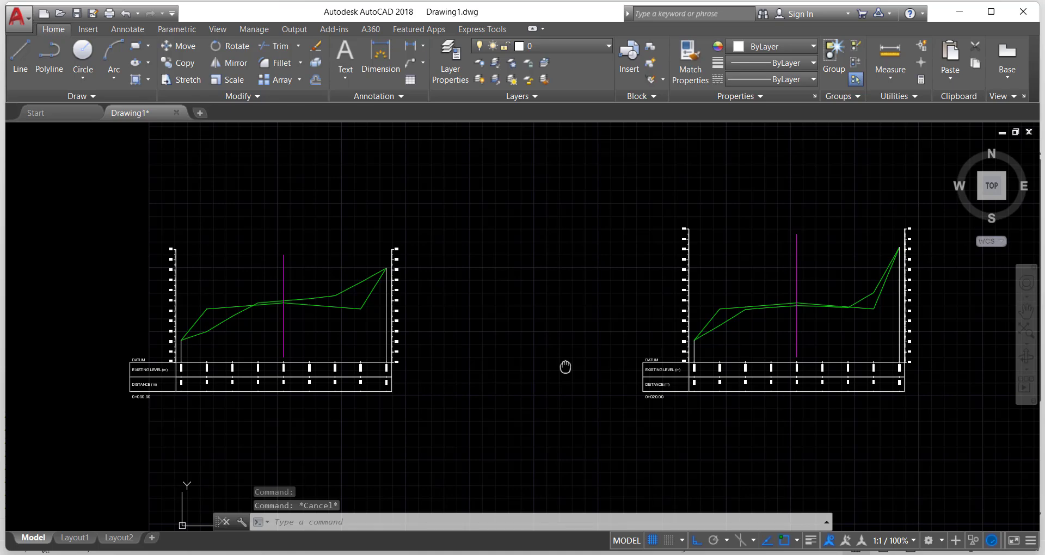
middle_click_drag(565, 367, 606, 343)
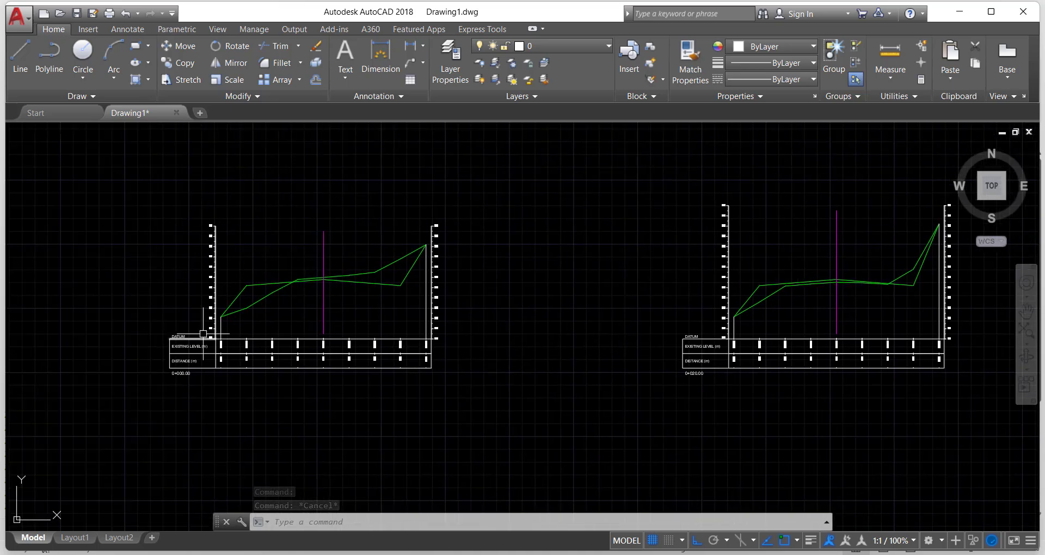
Add a vertical linear dimension between the 981 and 980 level marks of the 0+000.00 cross section and inspect its text
scroll(203, 333, "up", 5)
scroll(203, 332, "up", 3)
middle_click_drag(264, 299, 355, 128)
left_click(381, 57)
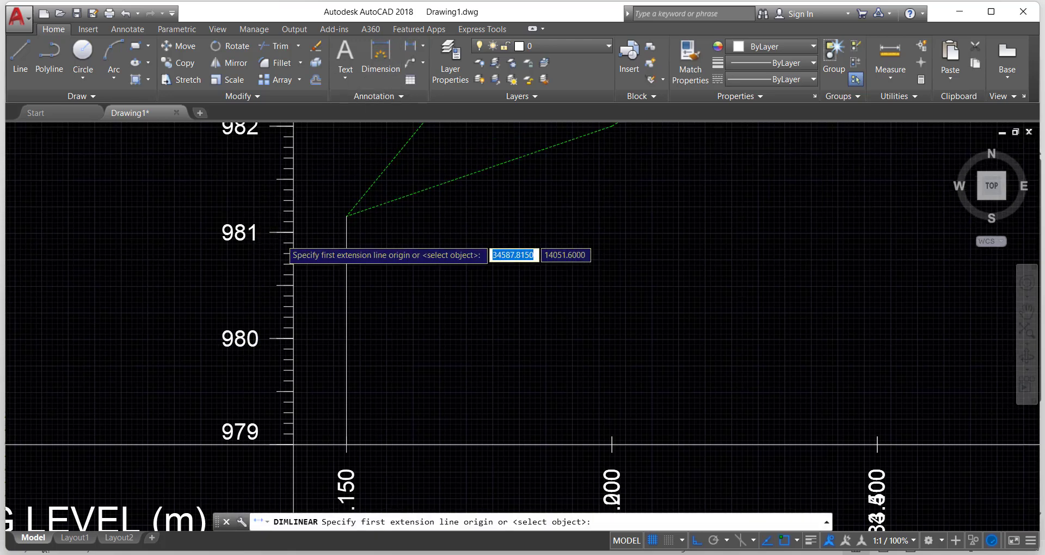
scroll(282, 239, "up", 4)
left_click(310, 221)
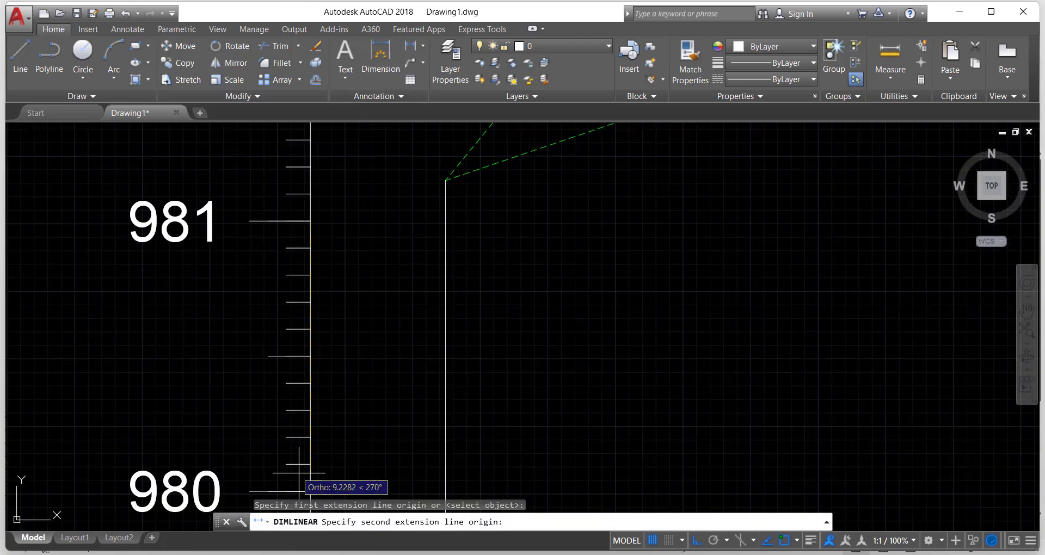
left_click(310, 491)
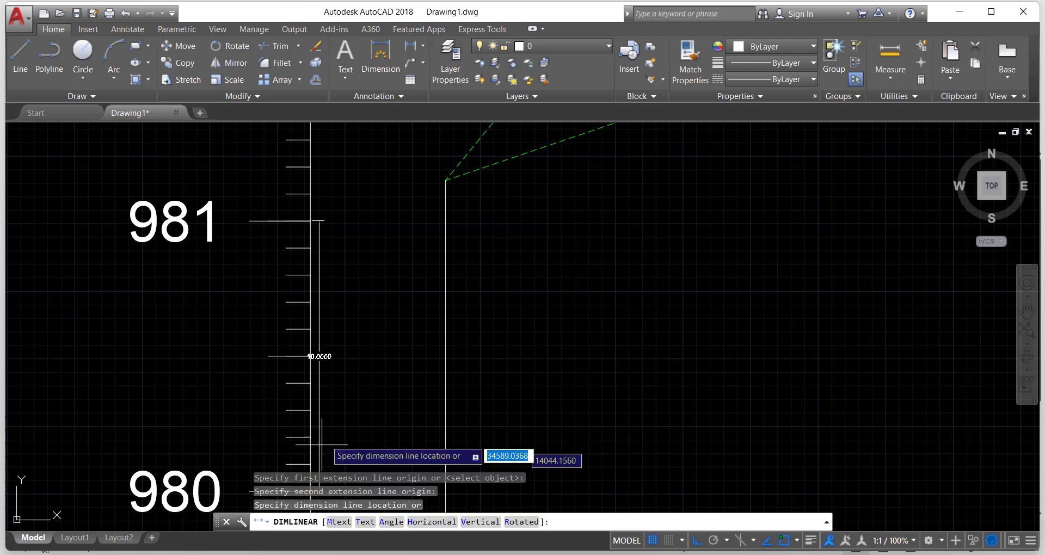
left_click(375, 400)
scroll(385, 385, "down", 4)
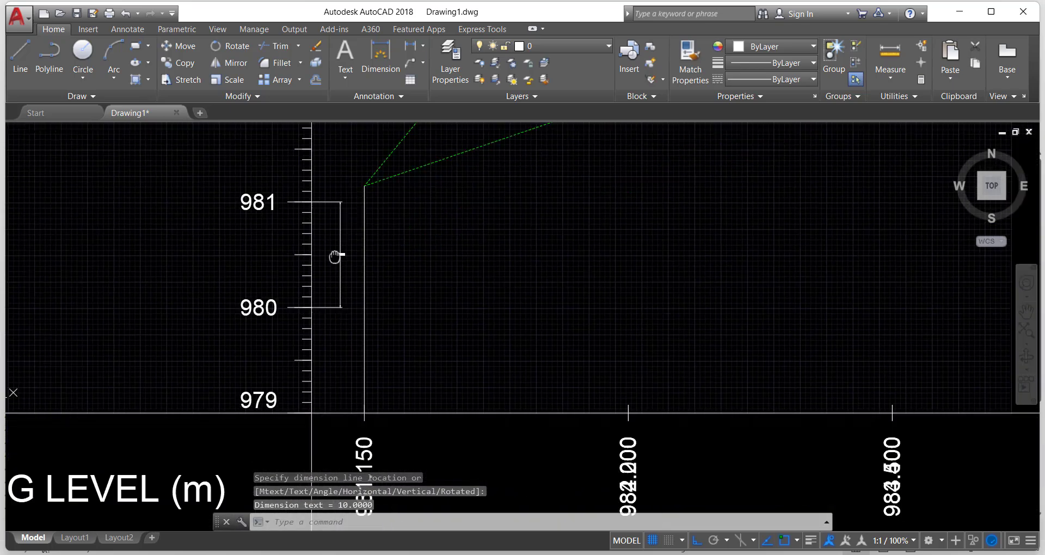
scroll(335, 255, "up", 6)
scroll(337, 253, "down", 5)
mouse_move(338, 252)
middle_mouse_down()
mouse_move(342, 234)
mouse_move(318, 265)
middle_mouse_up()
Add a horizontal linear dimension between the 10.00 and 7.50 distance ticks on the 0+000.00 datum line and inspect its text
left_click(411, 45)
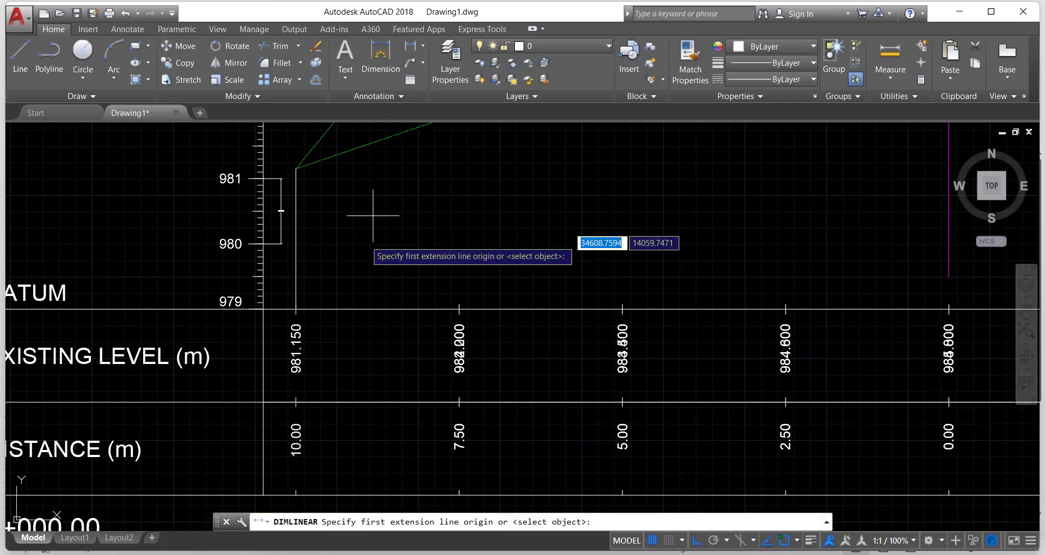
scroll(299, 326, "up", 4)
left_click(279, 281)
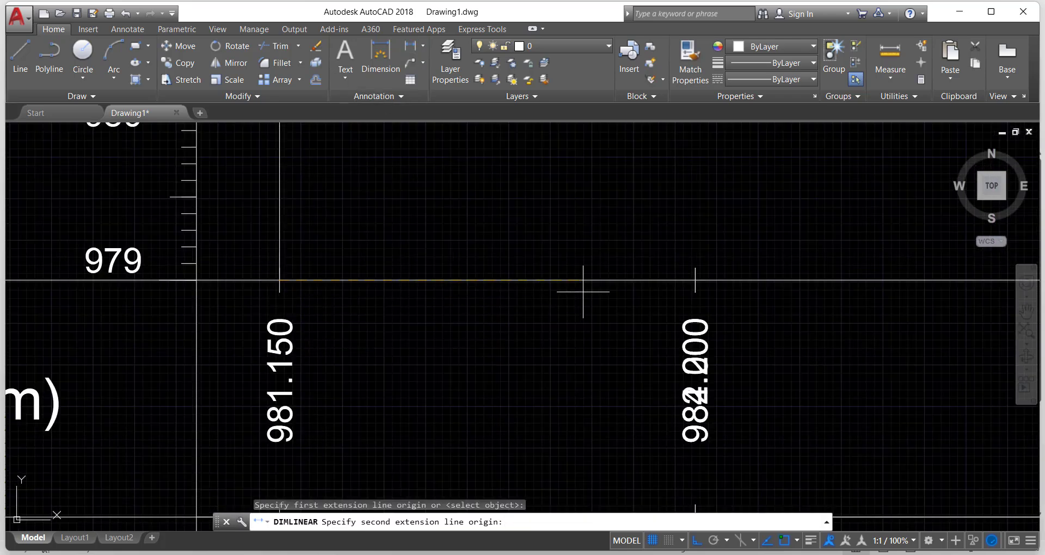
left_click(695, 280)
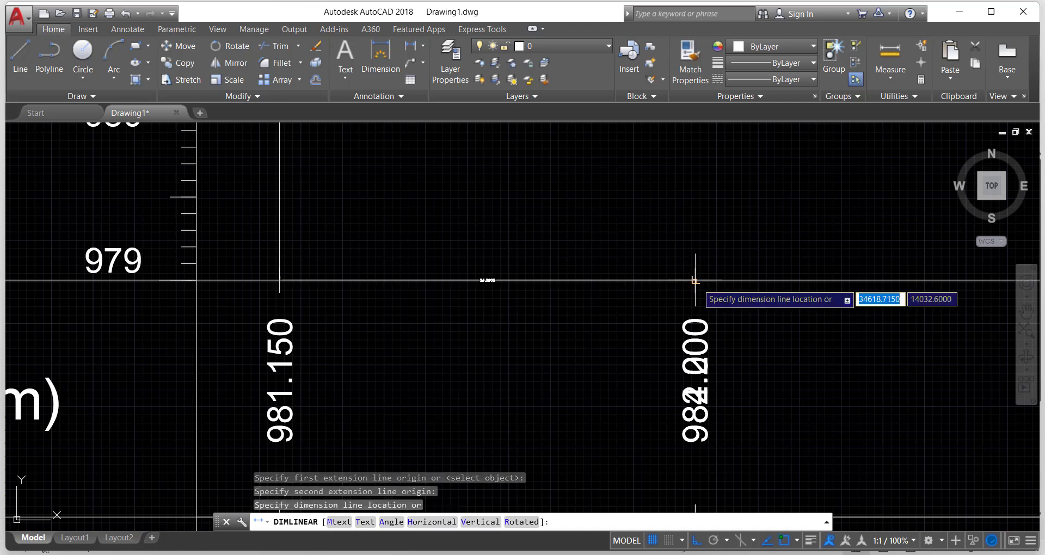
left_click(685, 221)
scroll(460, 224, "up", 6)
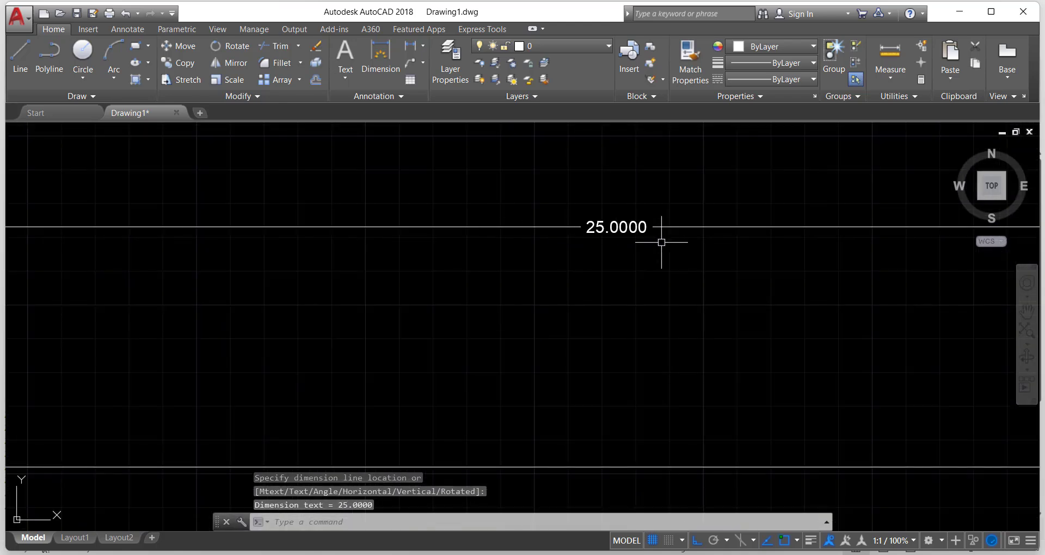
middle_click_drag(662, 238, 555, 260)
scroll(500, 247, "down", 5)
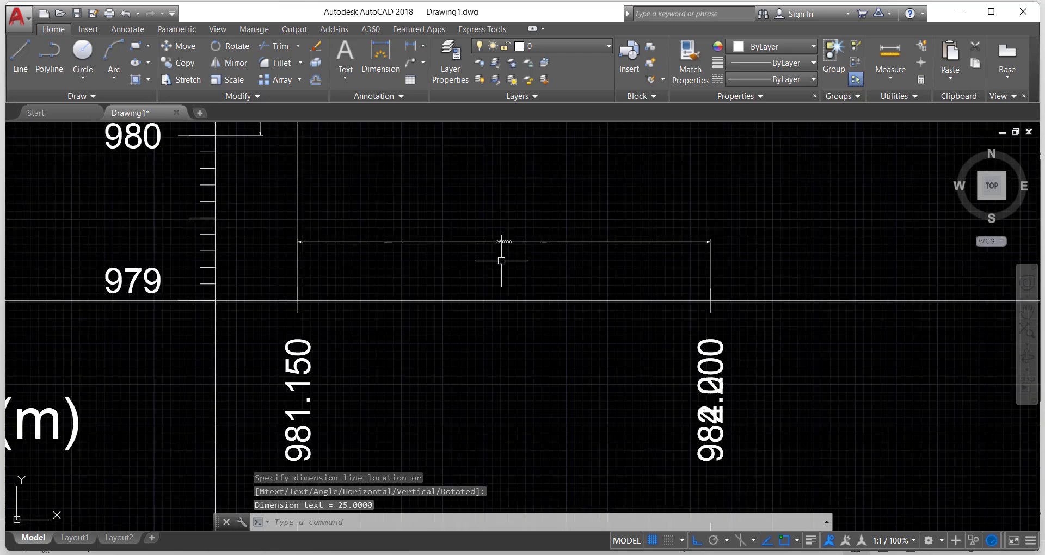
Compare the horizontal dimension with the distance labels, and erase both the horizontal and vertical check dimensions
scroll(458, 270, "down", 5)
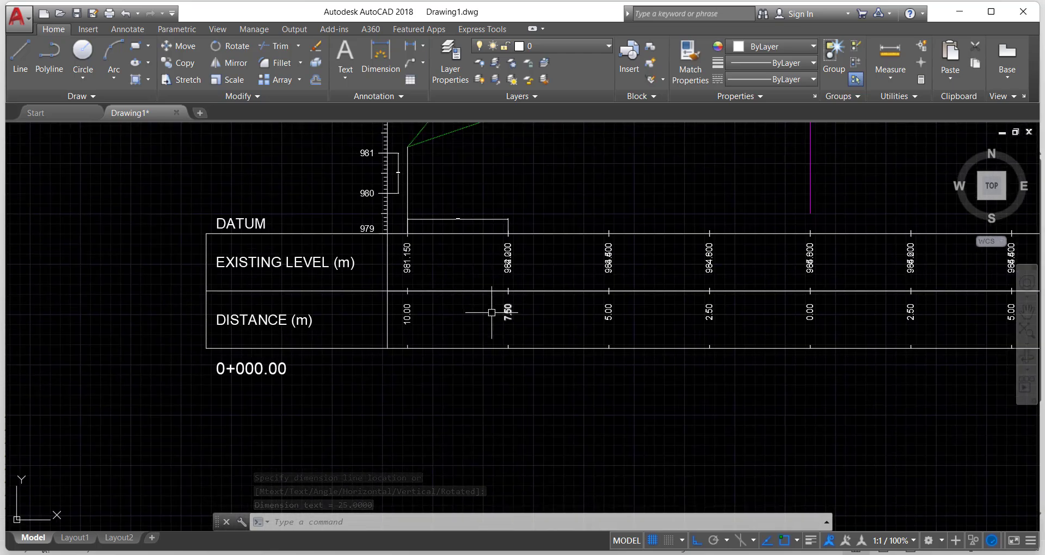
scroll(413, 311, "up", 6)
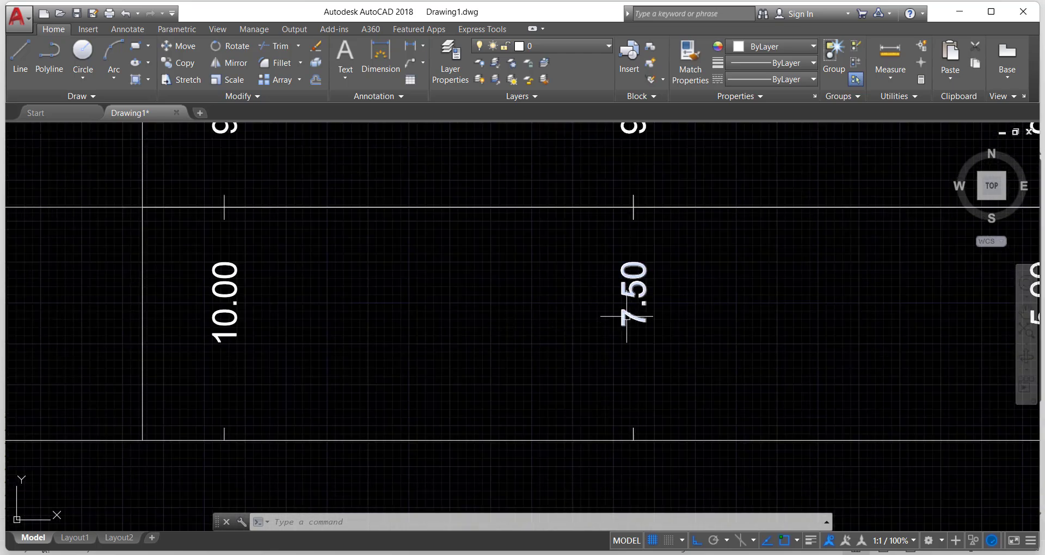
scroll(222, 310, "down", 5)
scroll(348, 280, "up", 6)
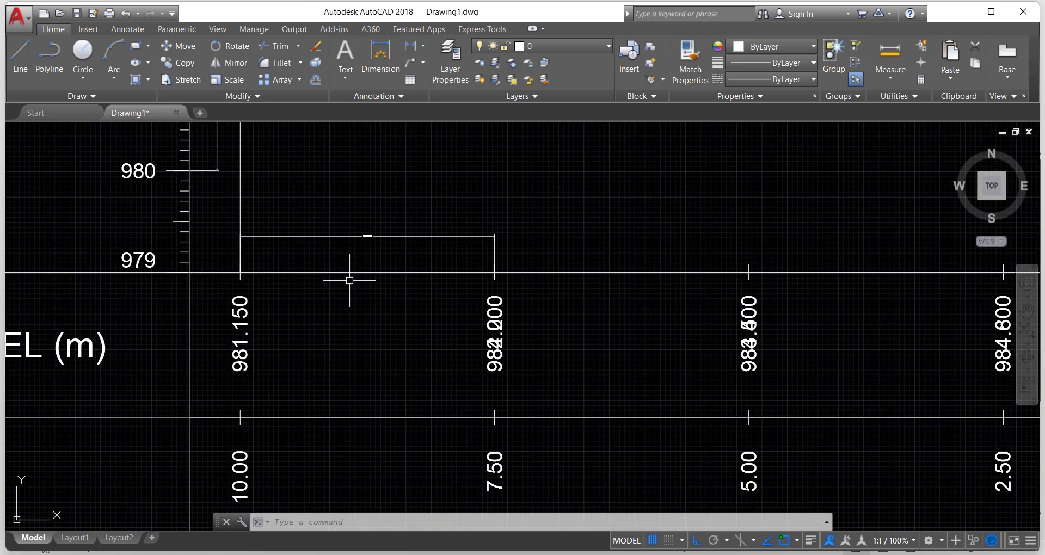
scroll(375, 287, "up", 4)
scroll(378, 287, "down", 6)
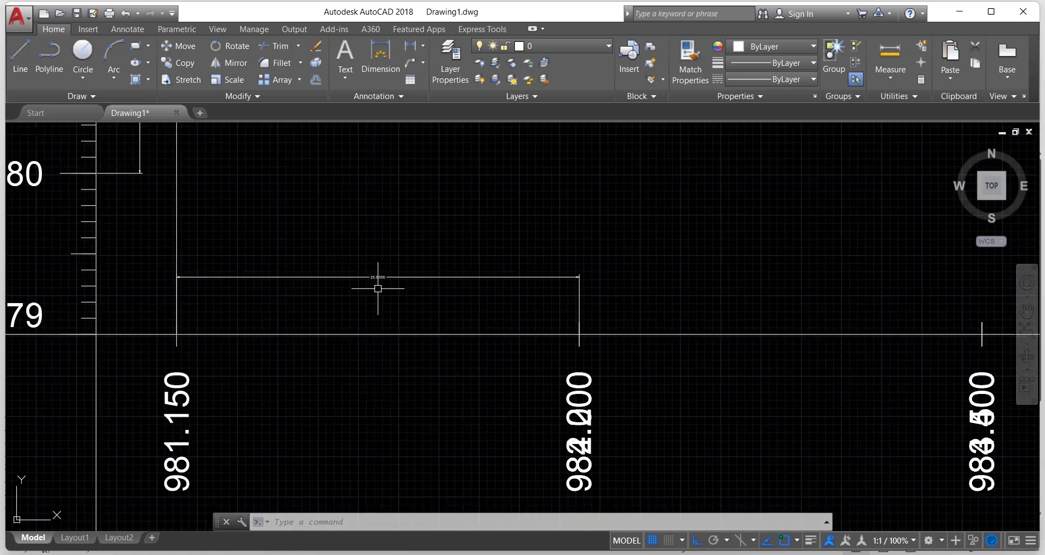
left_click(382, 284)
key("Delete")
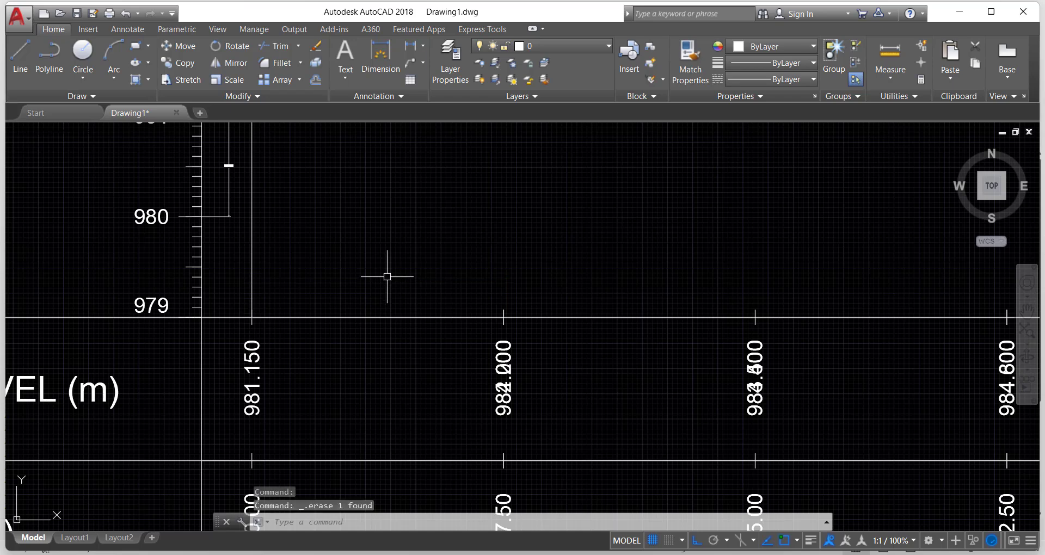
left_click(228, 203)
key("Delete")
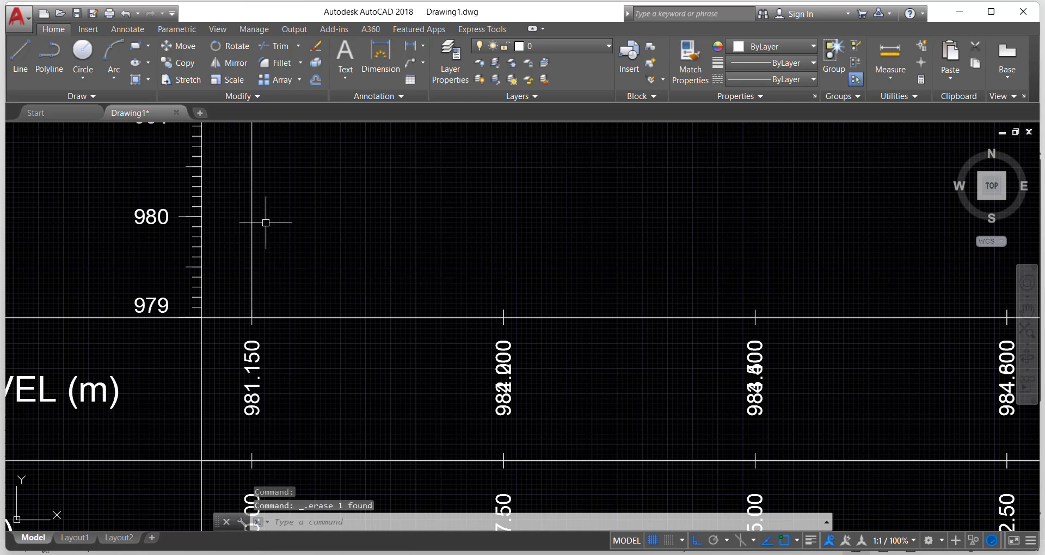
Scale both cross sections by a factor of 0.1 about the lower-left corner of the 0+000.00 table
scroll(264, 223, "down", 5)
scroll(361, 266, "down", 4)
scroll(485, 287, "down", 2)
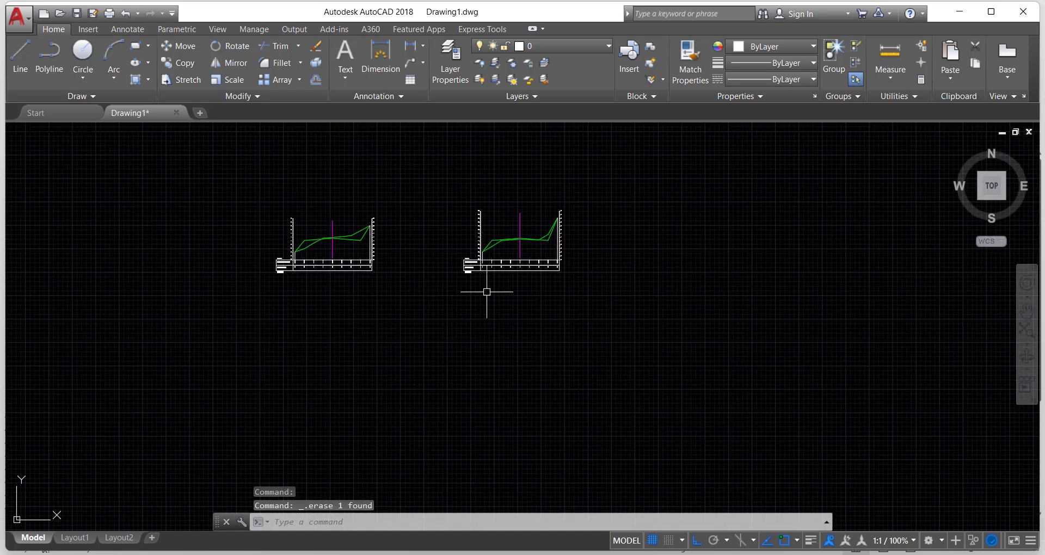
left_click(681, 366)
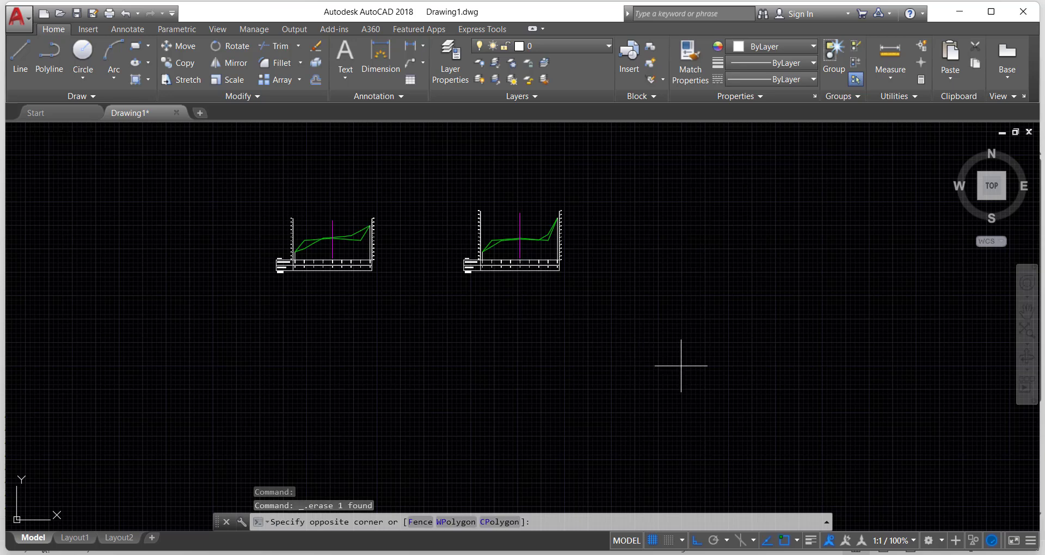
left_click(253, 180)
scroll(356, 278, "up", 3)
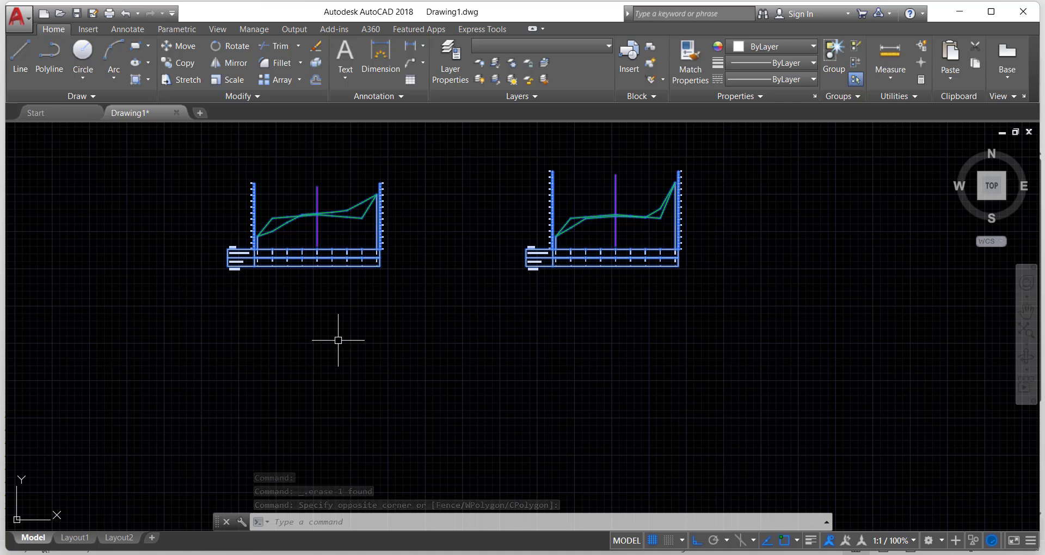
type("SC")
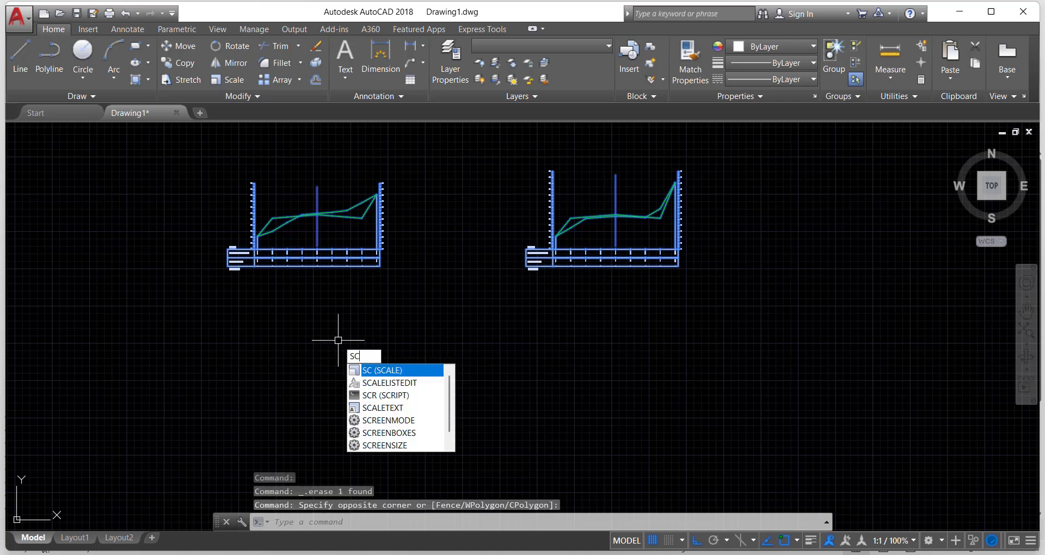
key("Return")
scroll(209, 283, "up", 4)
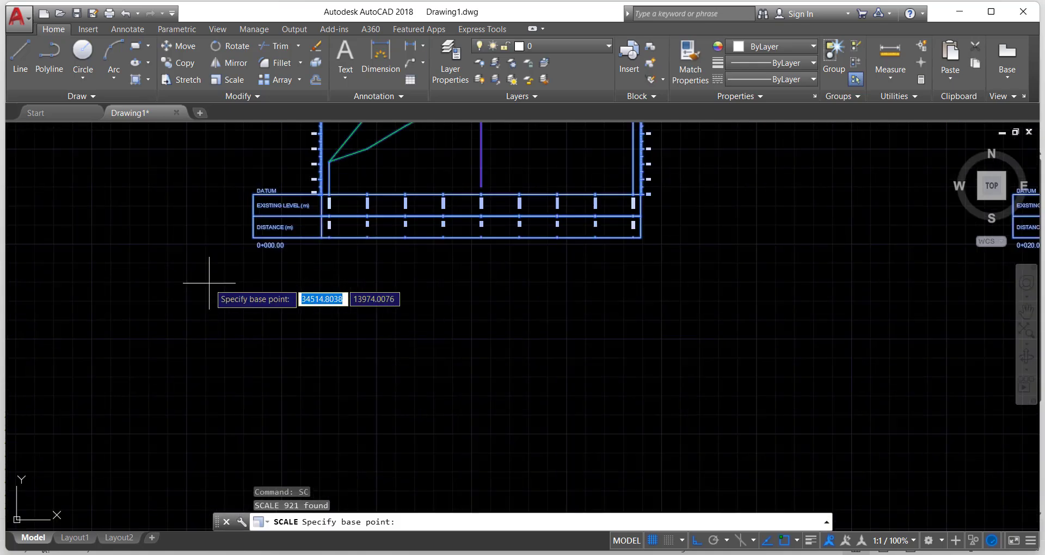
scroll(209, 283, "up", 4)
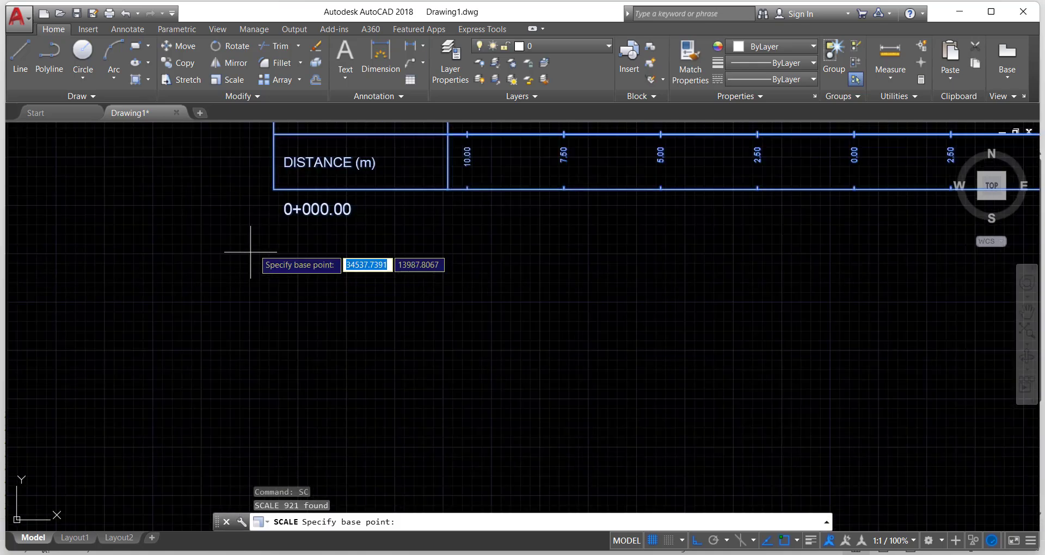
left_click(274, 188)
scroll(280, 206, "down", 5)
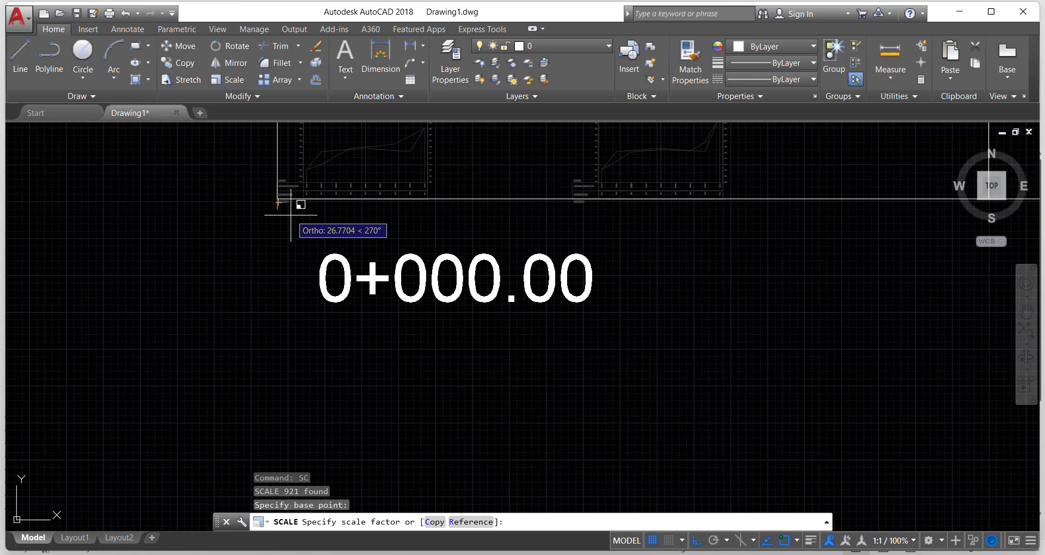
type("0.")
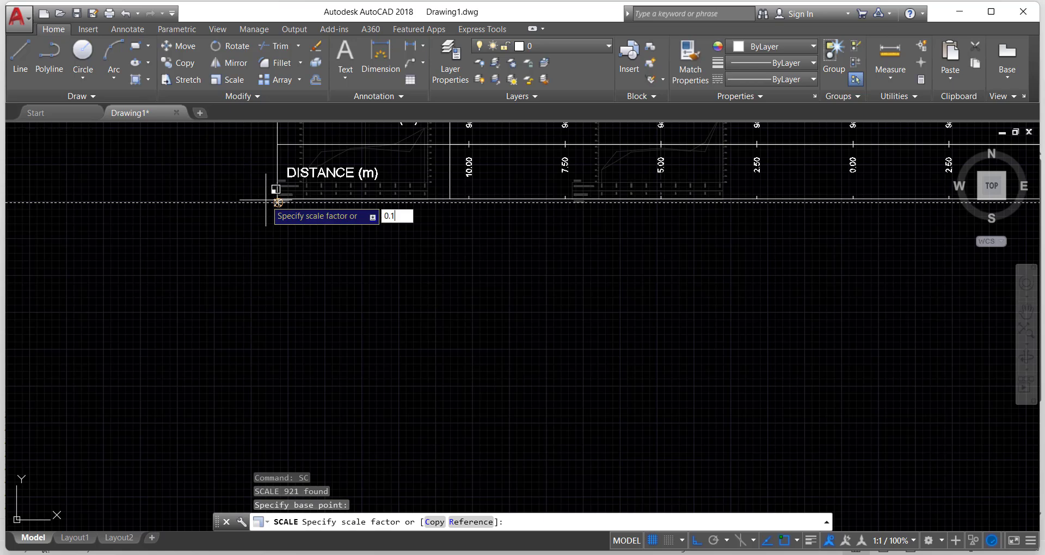
type("1")
key("Return")
scroll(264, 199, "up", 8)
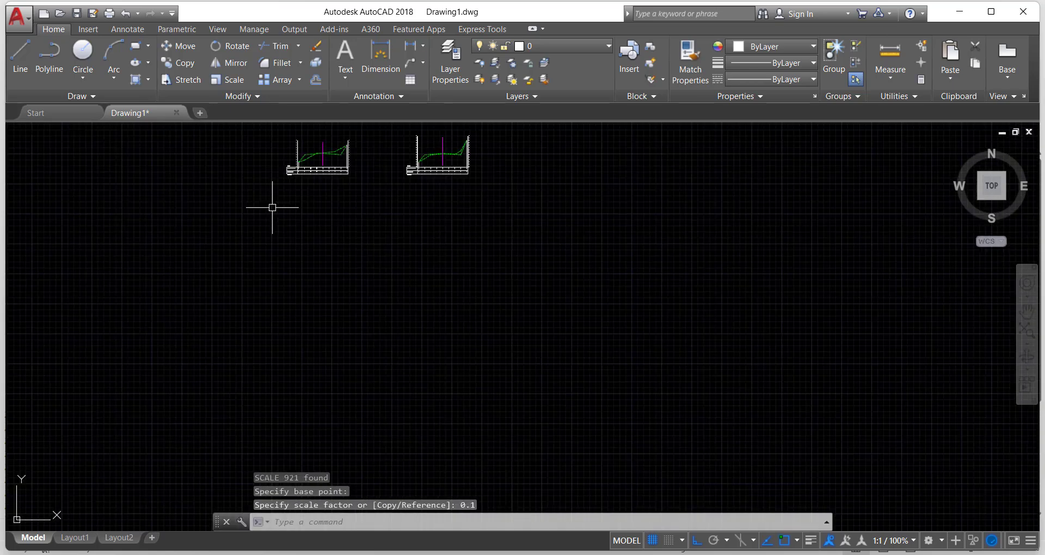
scroll(279, 263, "up", 3)
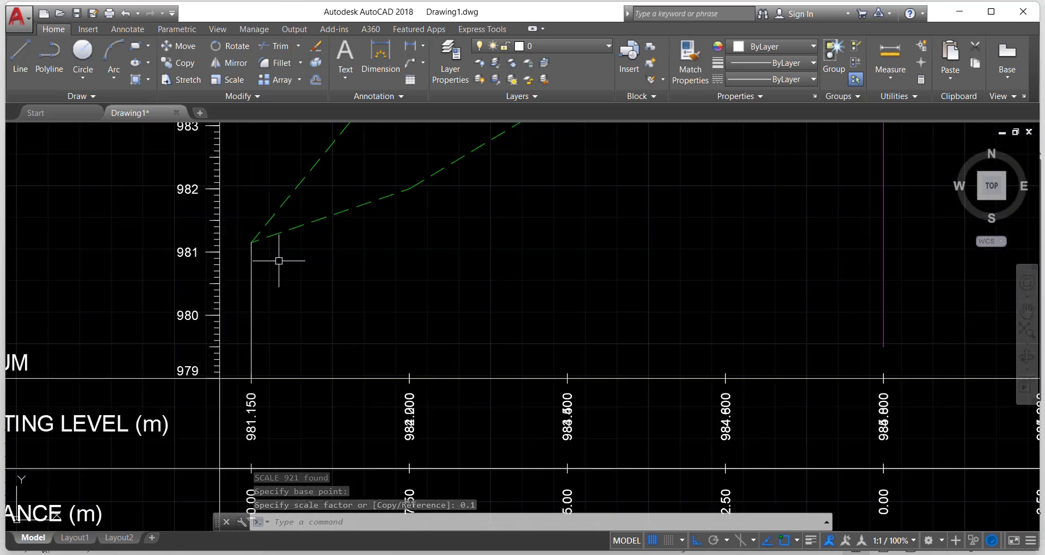
scroll(278, 262, "down", 3)
middle_click_drag(290, 271, 300, 304)
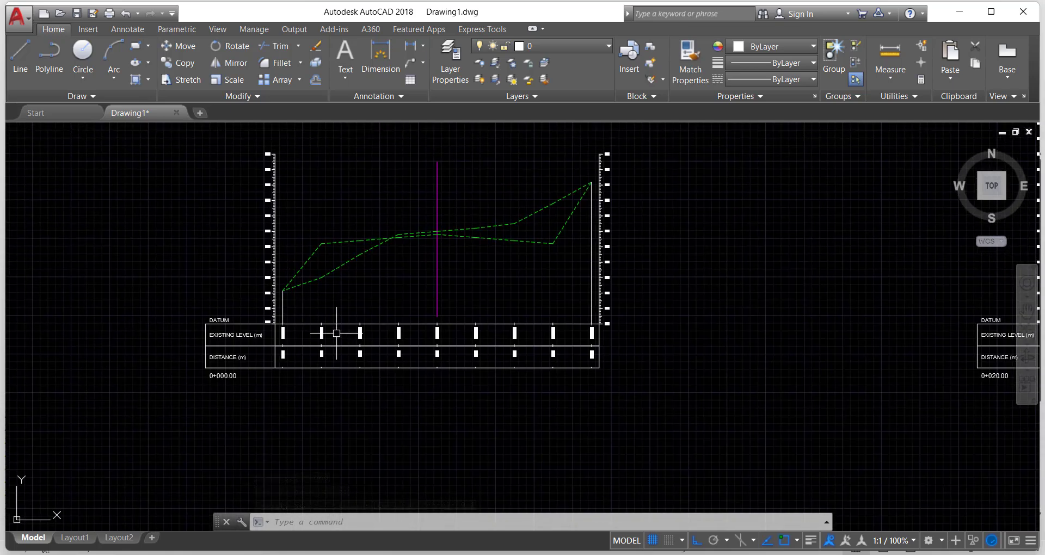
Set the horizontal and vertical cross-section drawing scales to 1000 and return the drawing tool to its ready-to-execute state
key("Return")
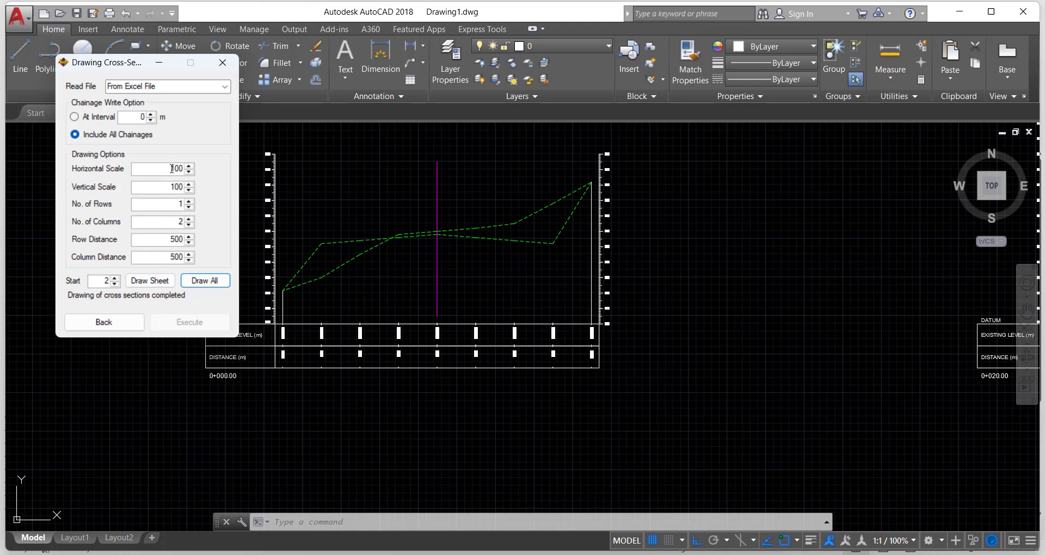
left_click(171, 186)
mouse_move(138, 69)
left_mouse_down()
mouse_move(97, 66)
mouse_move(104, 106)
left_mouse_up()
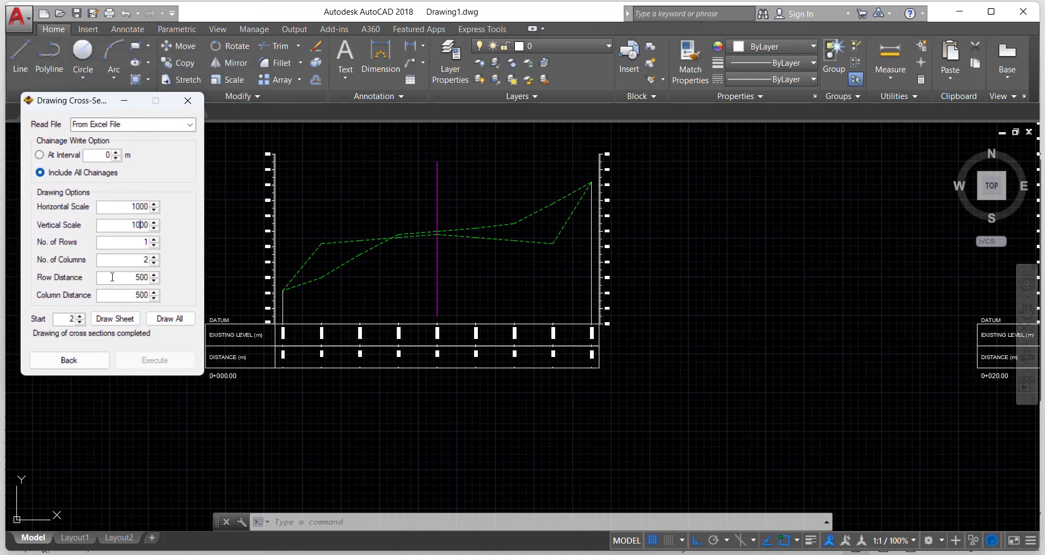
left_click(66, 359)
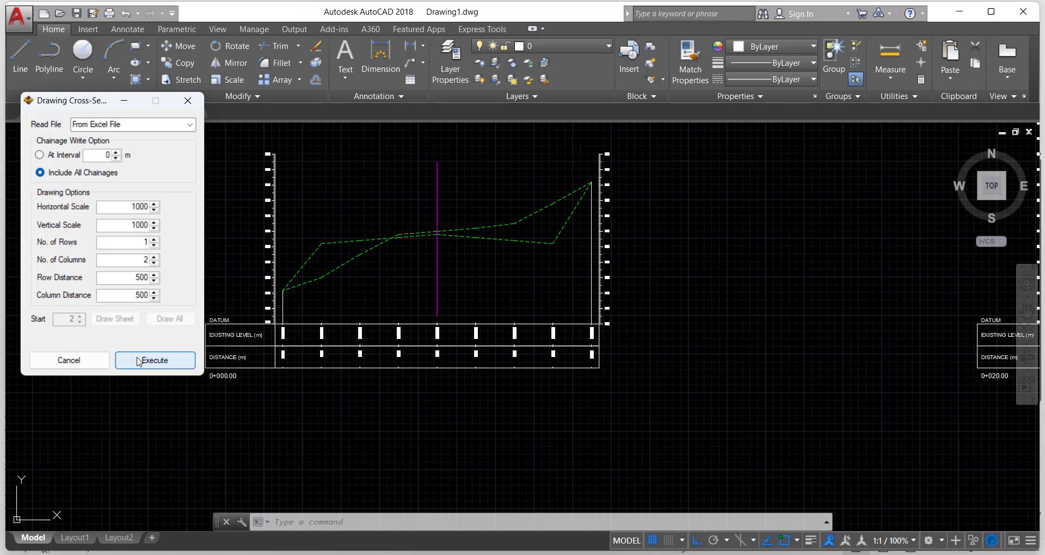
Execute the cross-section tool with scales of 1000 and draw all sections with the origin below the existing pair
left_click(141, 359)
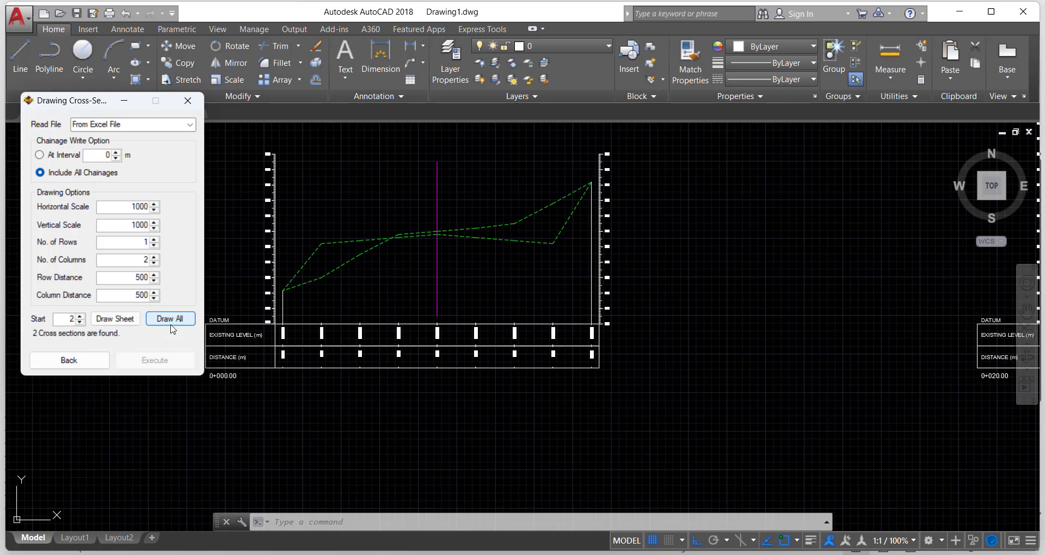
left_click(169, 319)
scroll(261, 279, "down", 5)
middle_click_drag(246, 415, 270, 274)
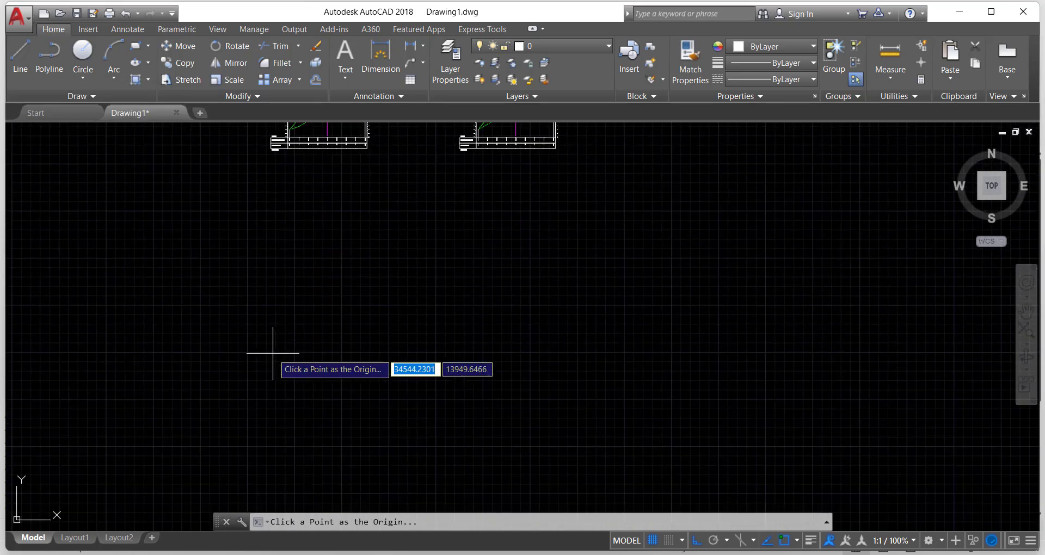
scroll(280, 406, "down", 4)
middle_click_drag(280, 406, 293, 321)
left_click(293, 321)
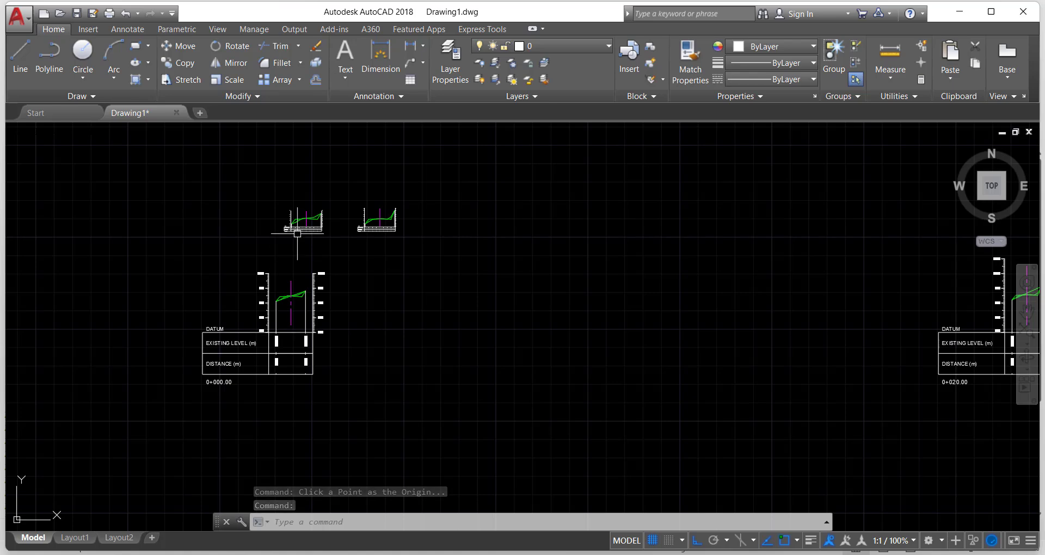
Examine the row titles and existing level texts in the 0+000.00 table of the cross sections drawn at scale 1000
scroll(256, 327, "up", 4)
scroll(335, 296, "up", 2)
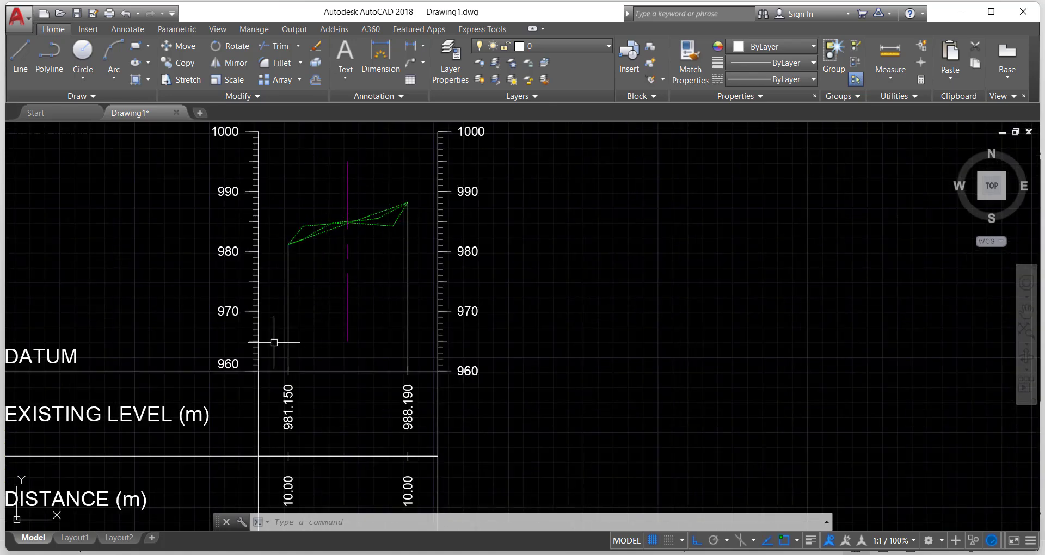
middle_click_drag(275, 343, 401, 250)
left_click(221, 321)
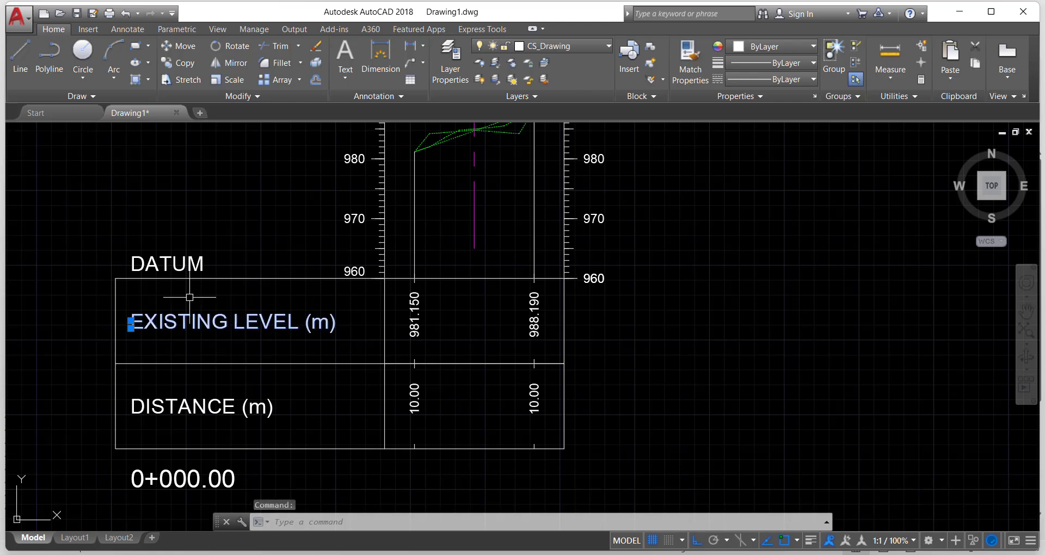
left_click(167, 267)
left_click(231, 405)
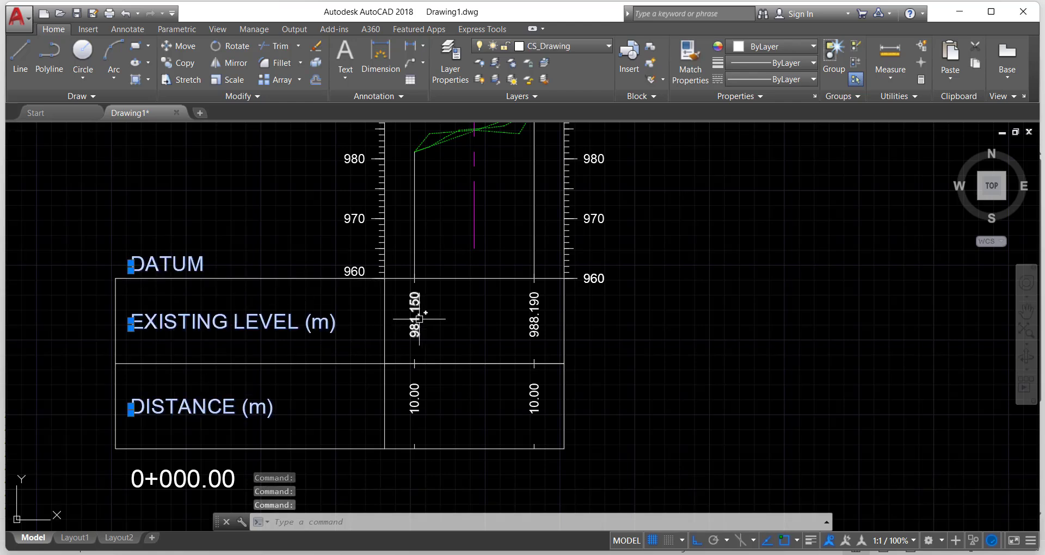
left_click(417, 310)
left_click(533, 315)
scroll(534, 315, "down", 6)
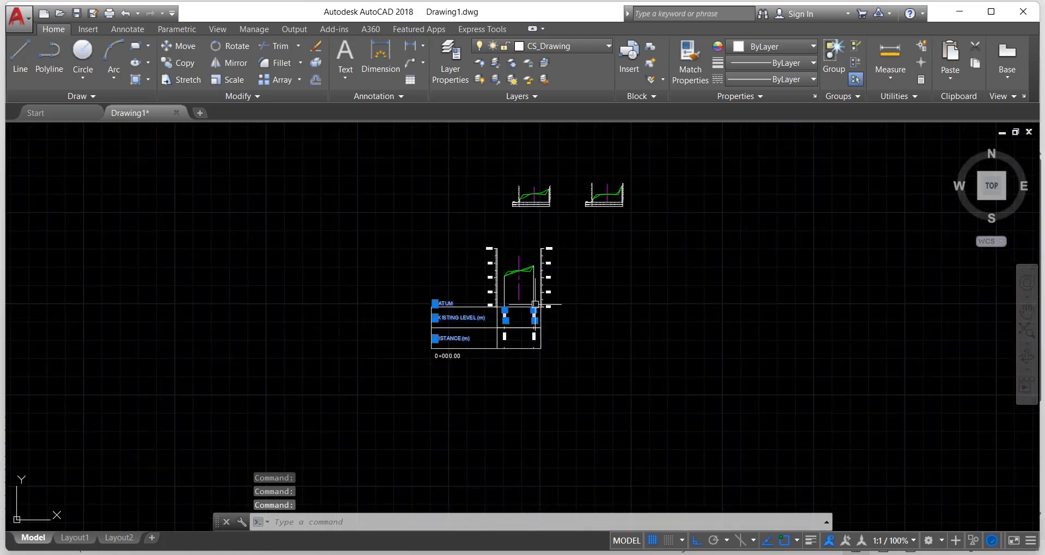
Compare them with the level and distance texts in the scaled-down 0+000.00 section, and clear the text selection
scroll(629, 191, "up", 3)
scroll(463, 201, "up", 5)
scroll(414, 321, "up", 6)
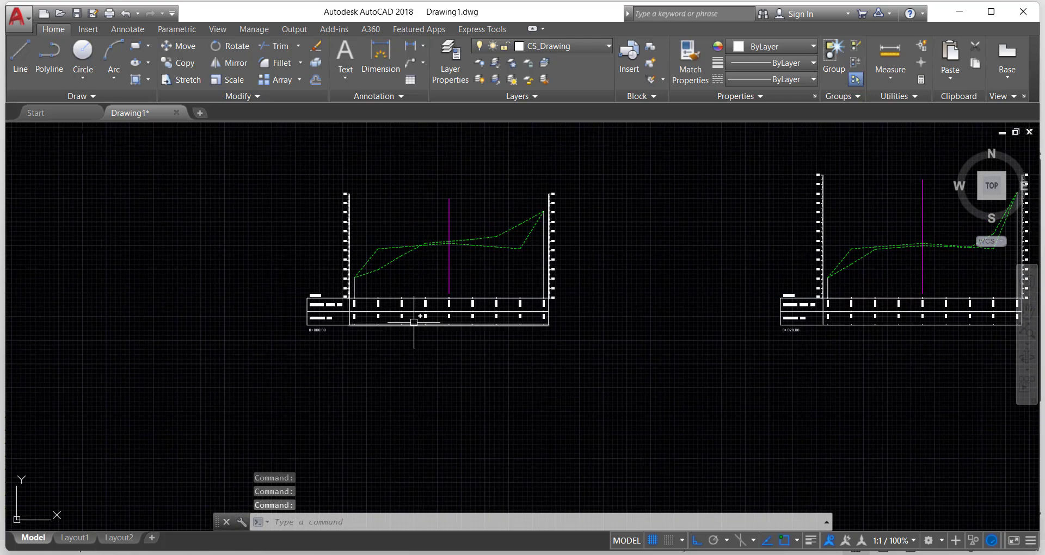
scroll(432, 233, "up", 6)
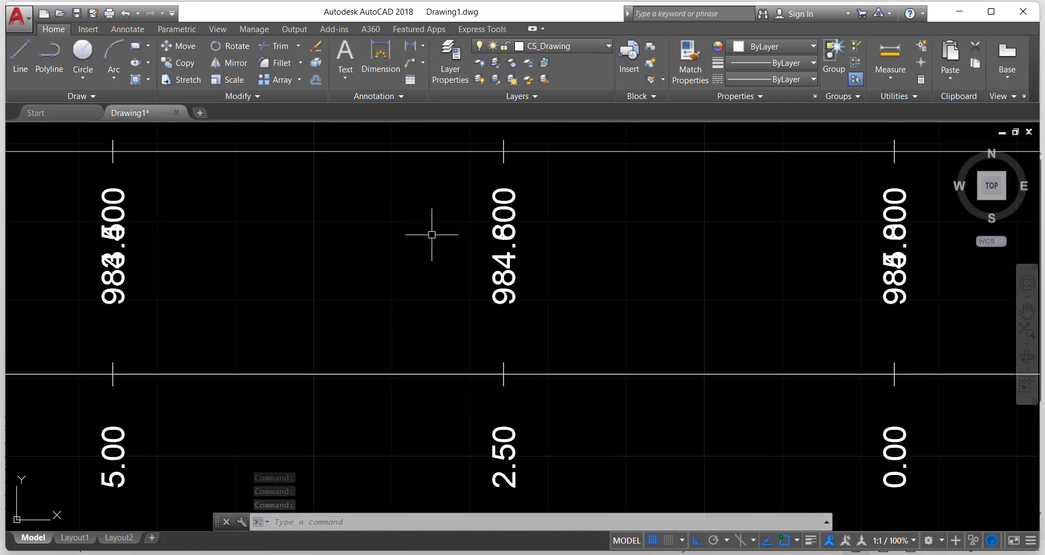
scroll(435, 233, "down", 18)
scroll(431, 242, "down", 4)
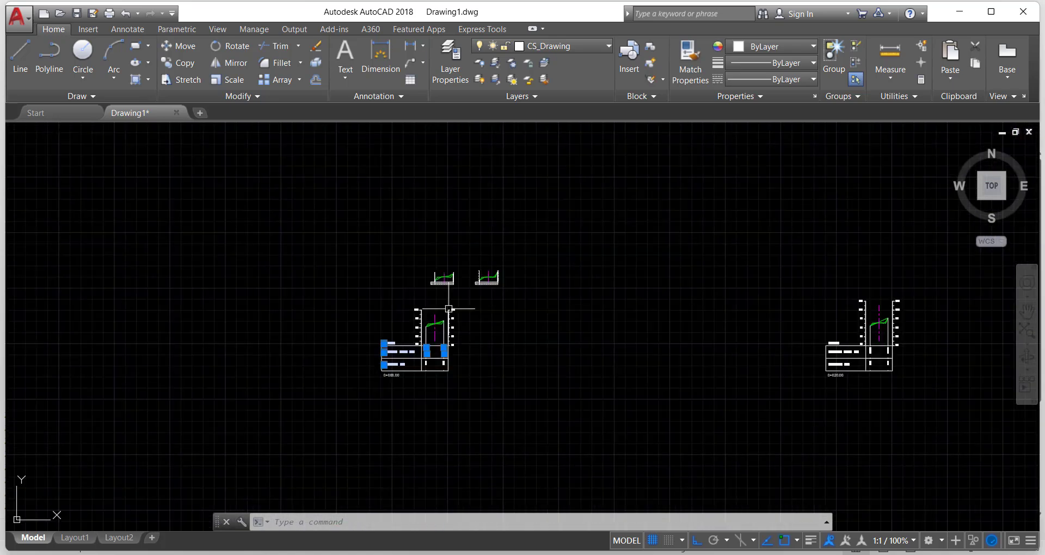
middle_click_drag(435, 291, 385, 248)
key("Escape")
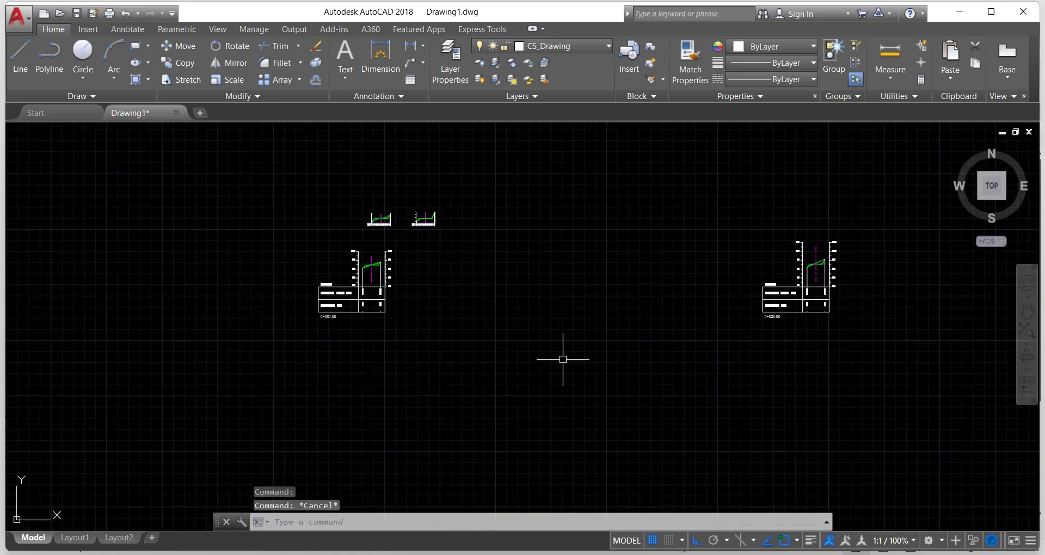
Erase both cross sections drawn at scale 1000, keeping the scaled-down pair above them
left_click(889, 414)
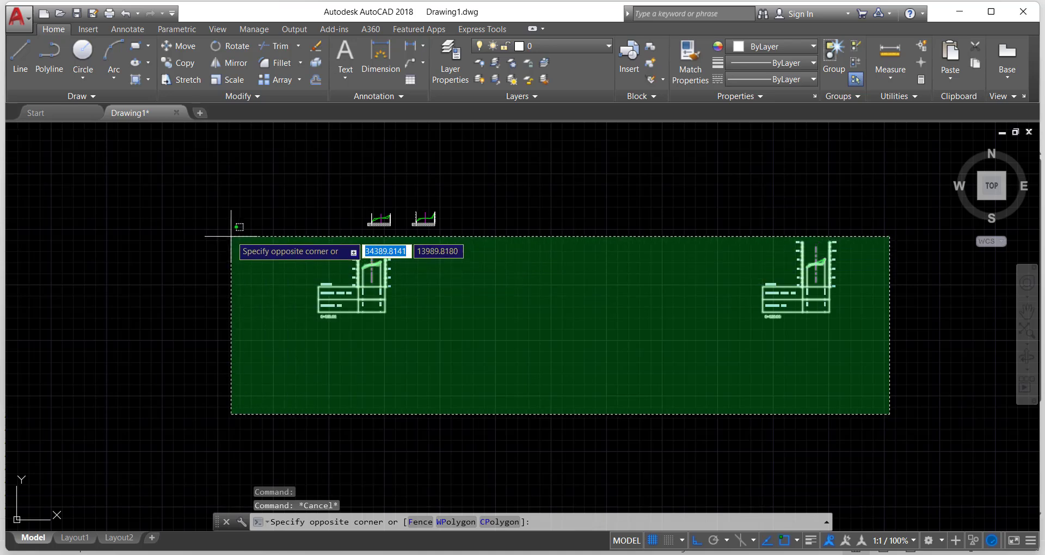
left_click(241, 234)
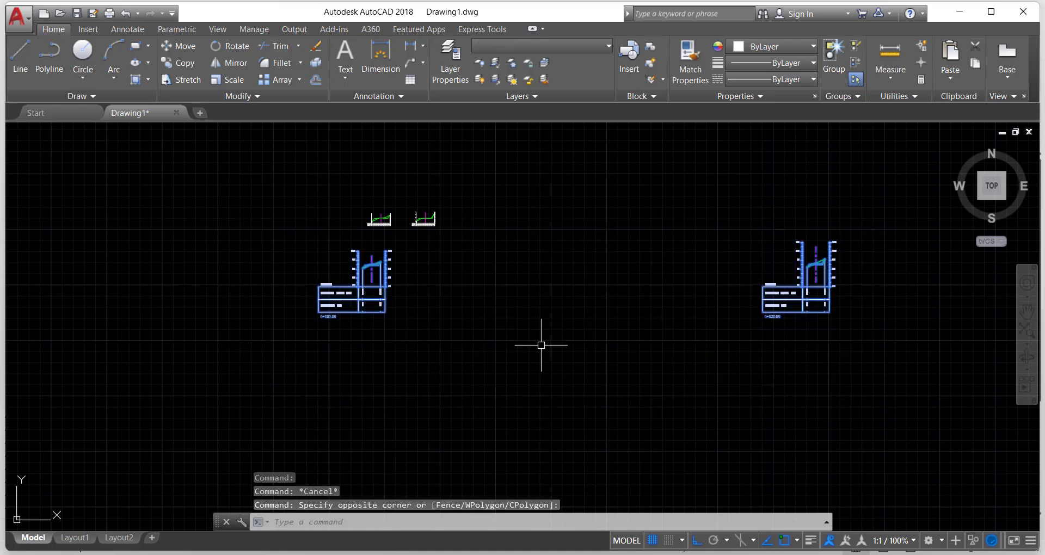
key("Delete")
Switch to the Excel workbook and select the second chainage, offset and RL data set, F2:H19, on sheet data_2
key("alt+Tab")
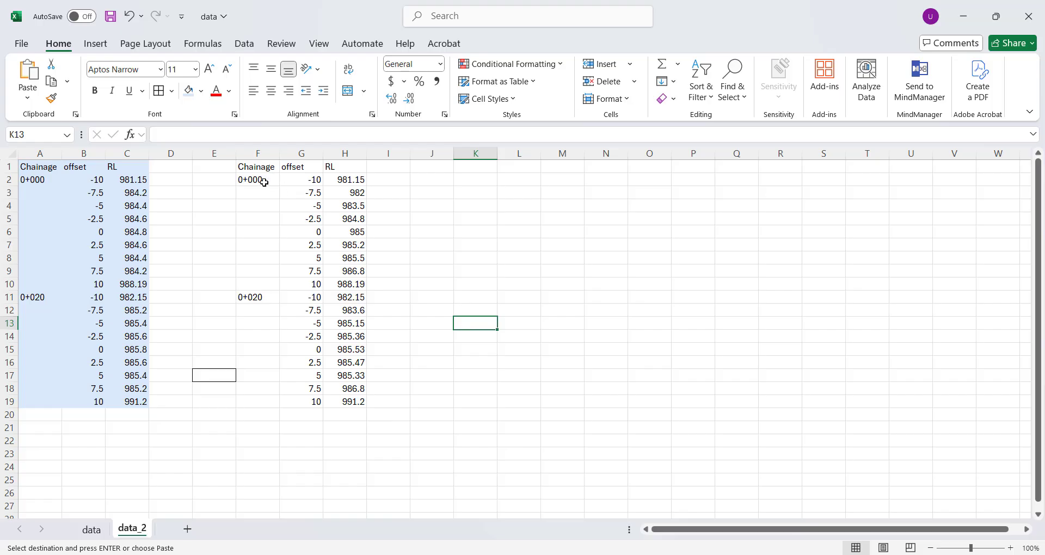
left_click(264, 182)
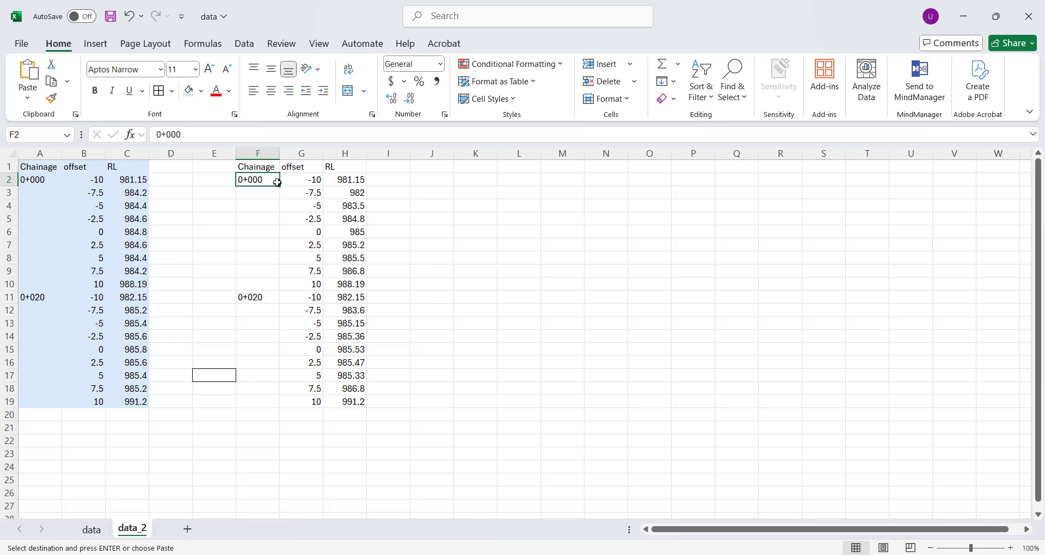
left_click_drag(277, 182, 360, 401)
Set the drawing tool's horizontal and vertical scales to 100 and execute it on the selected Excel data
mouse_move(784, 554)
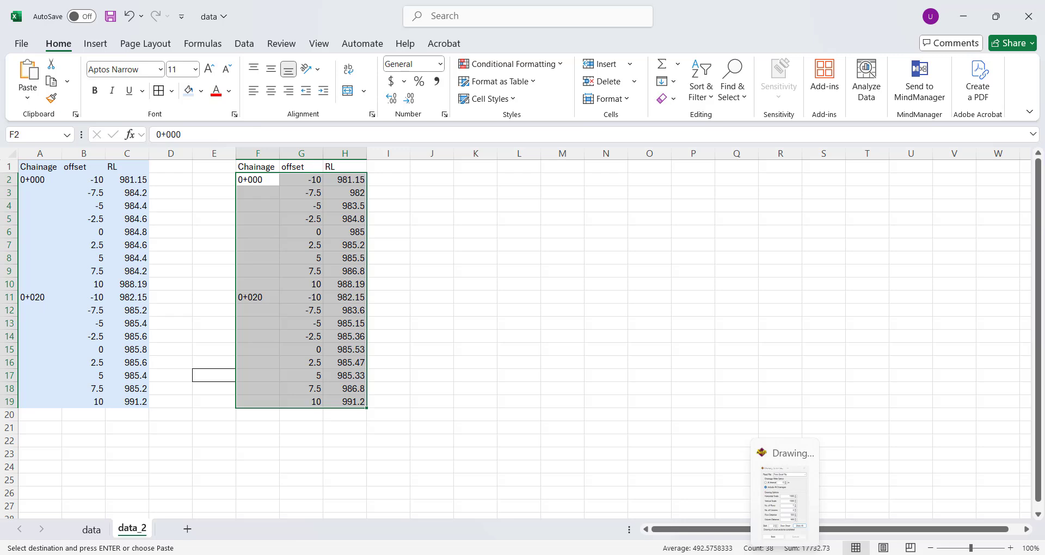
left_click(784, 553)
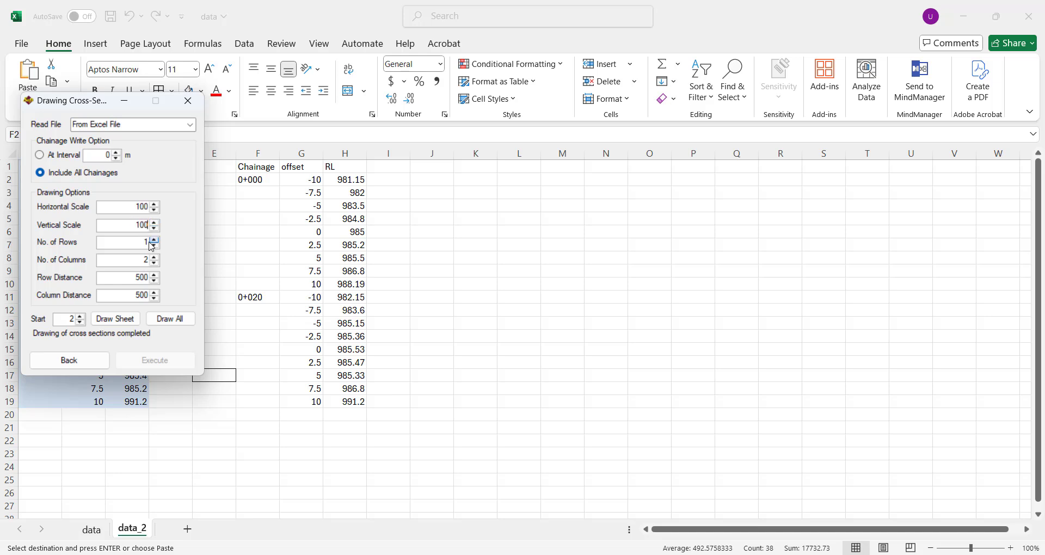
left_click(69, 360)
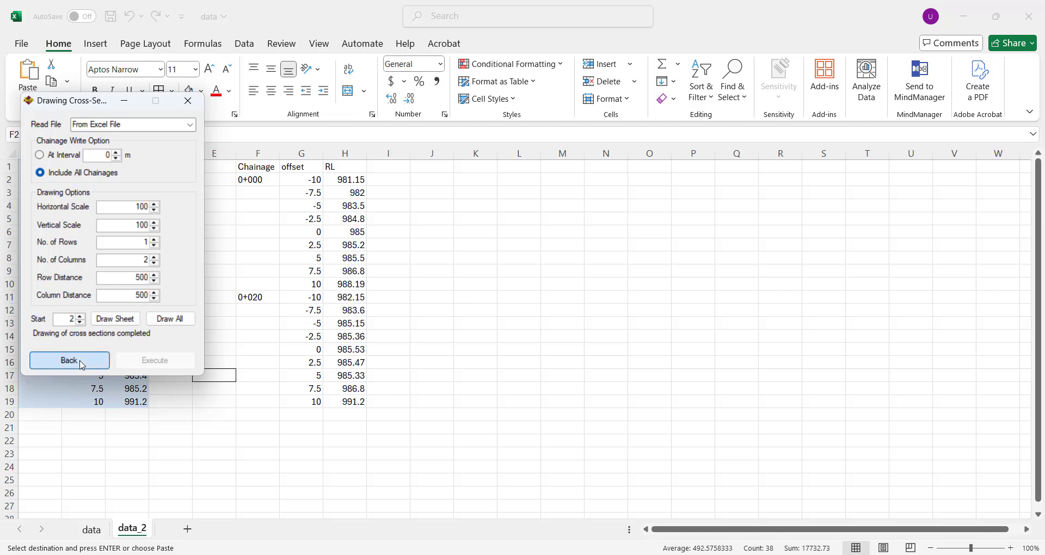
left_click(145, 368)
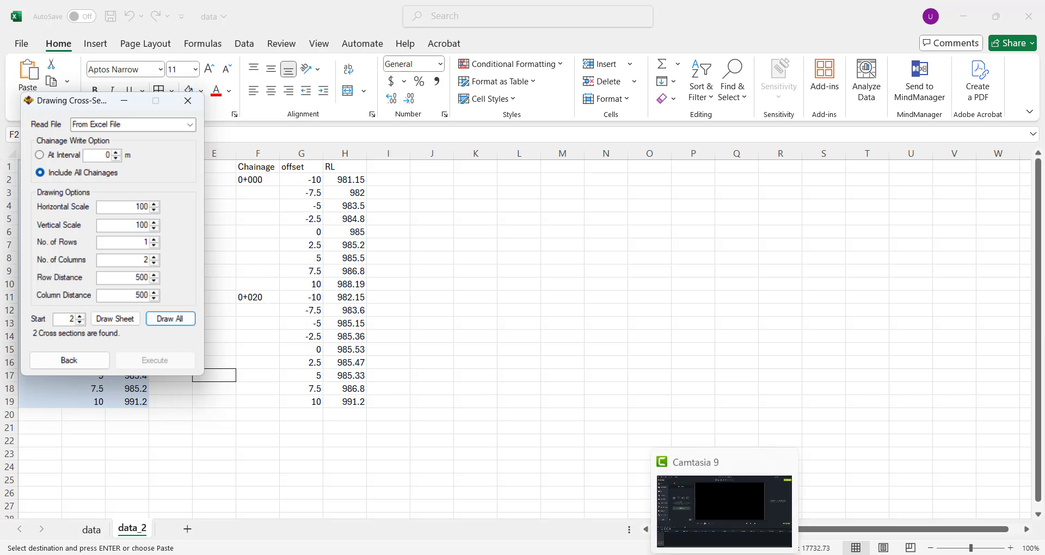
Switch to AutoCAD and draw all cross sections of the second data set, with the origin below and left of the scaled-down pair
left_click(664, 554)
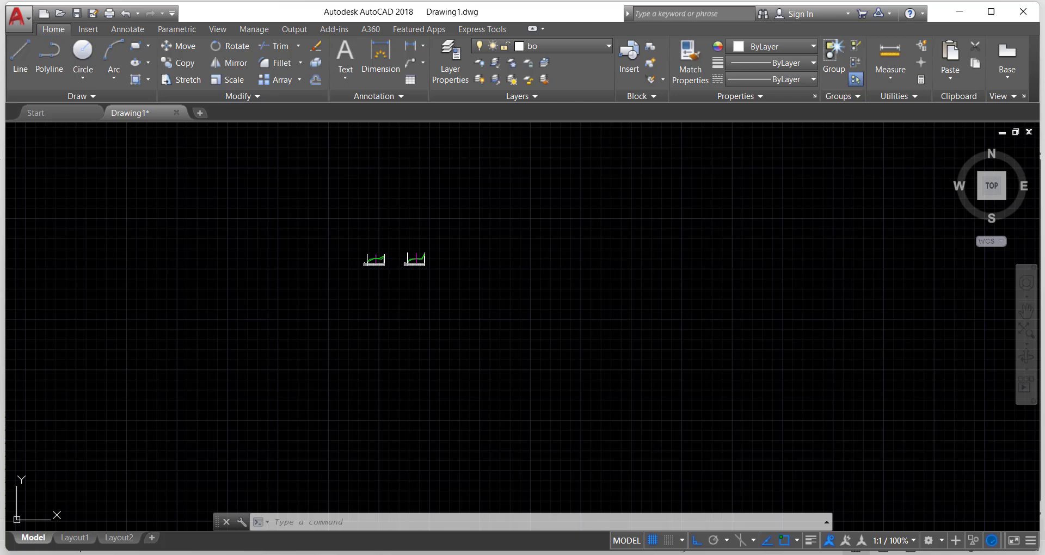
left_click(170, 318)
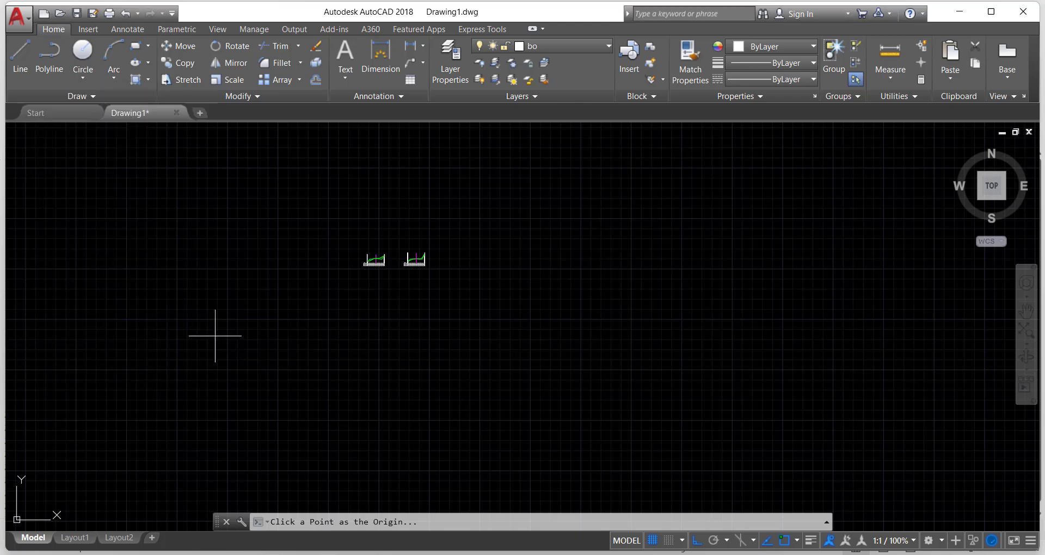
scroll(455, 350, "down", 2)
mouse_move(455, 350)
middle_mouse_down()
mouse_move(349, 345)
mouse_move(303, 329)
mouse_move(338, 401)
mouse_move(602, 322)
middle_mouse_up()
middle_click_drag(385, 415, 443, 313)
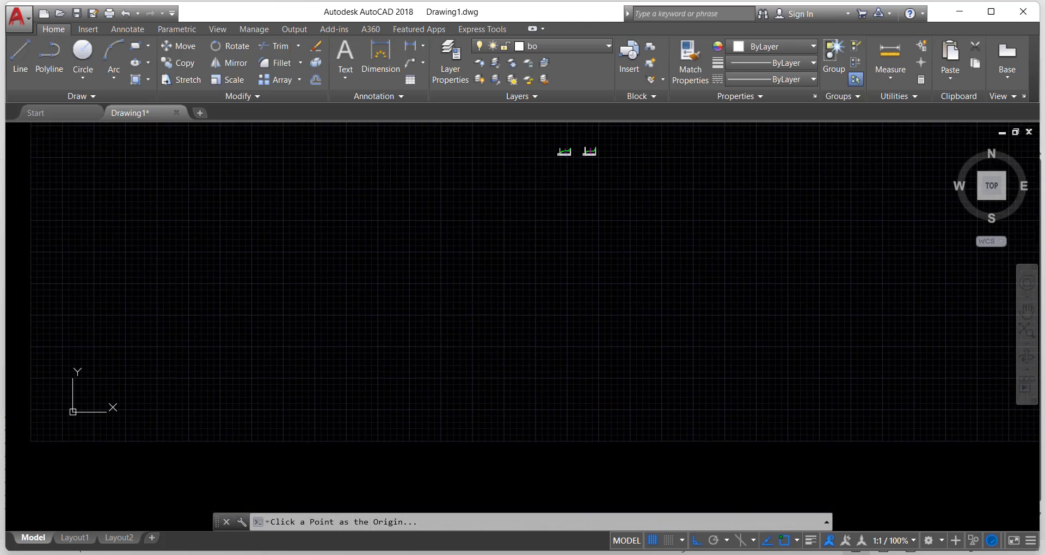
left_click(210, 321)
scroll(353, 376, "down", 2)
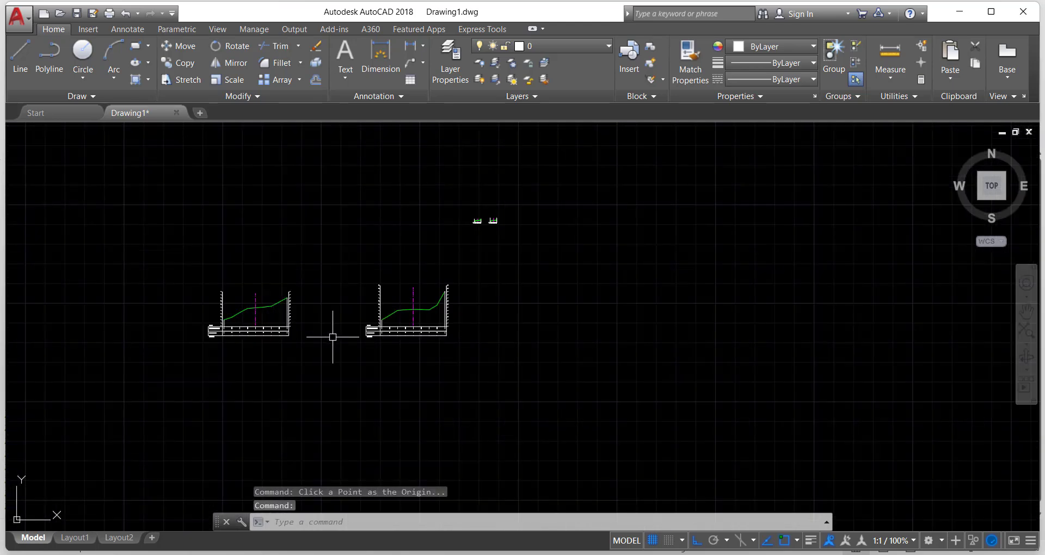
middle_click_drag(333, 337, 344, 329)
scroll(243, 310, "up", 2)
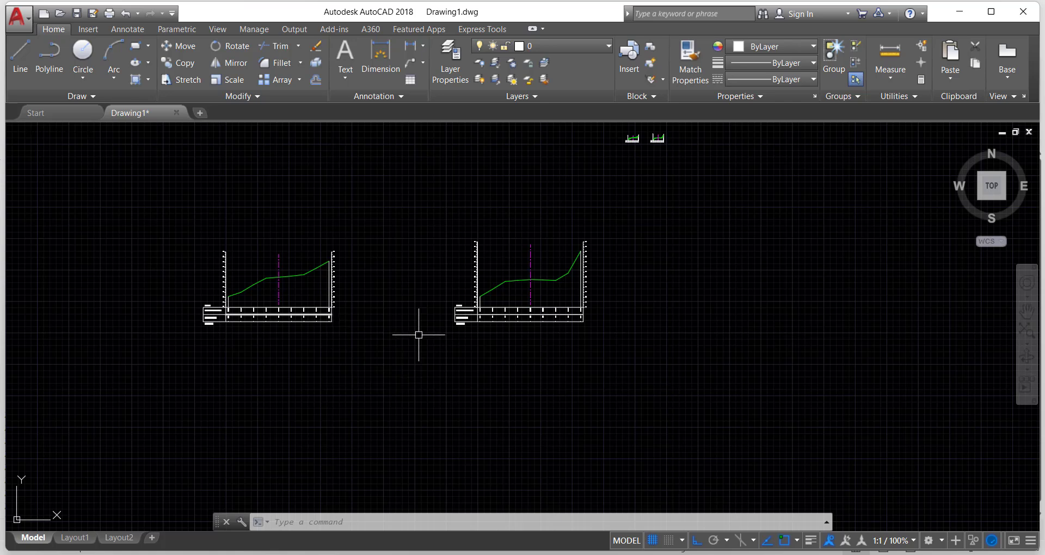
scroll(352, 362, "down", 2)
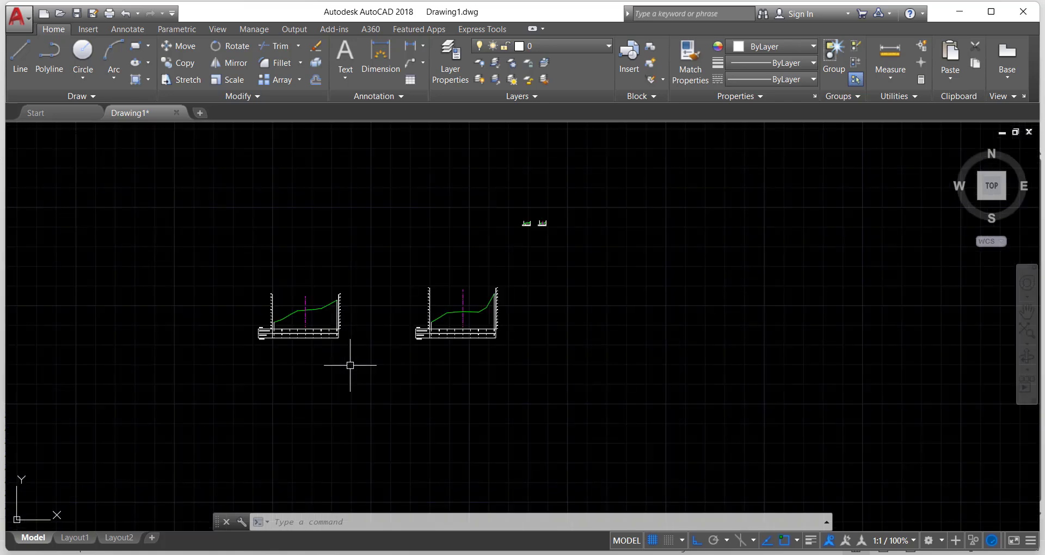
middle_click_drag(356, 348, 376, 321)
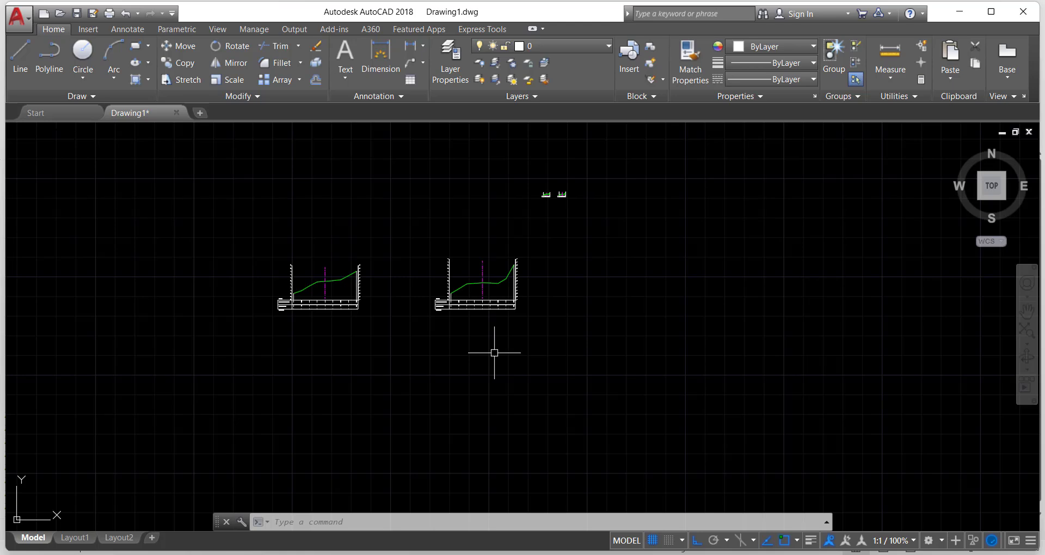
Switch to Excel, select the first data set A2:C19 on sheet data_2, and execute the drawing tool on it again
left_click(702, 506)
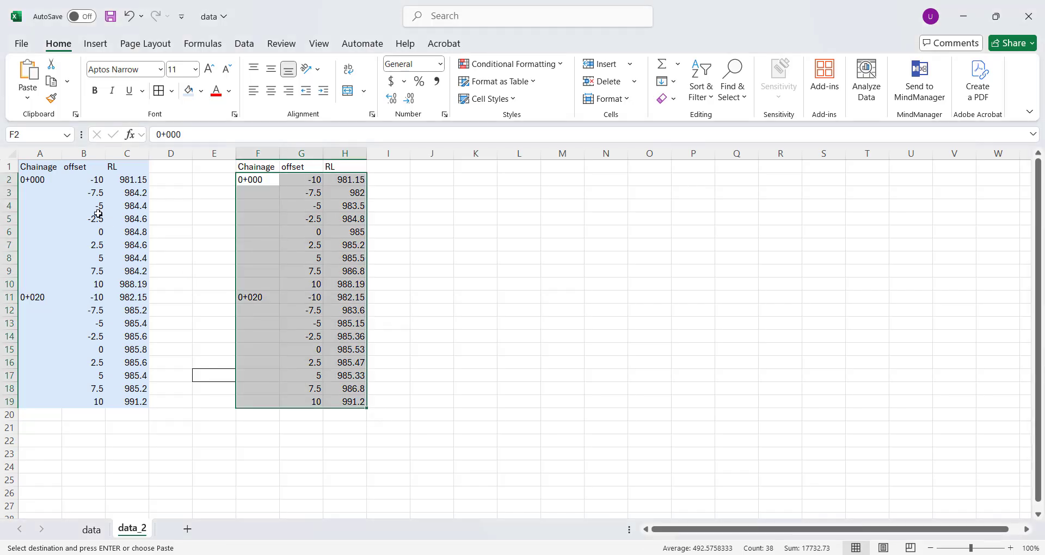
left_click_drag(43, 184, 136, 399)
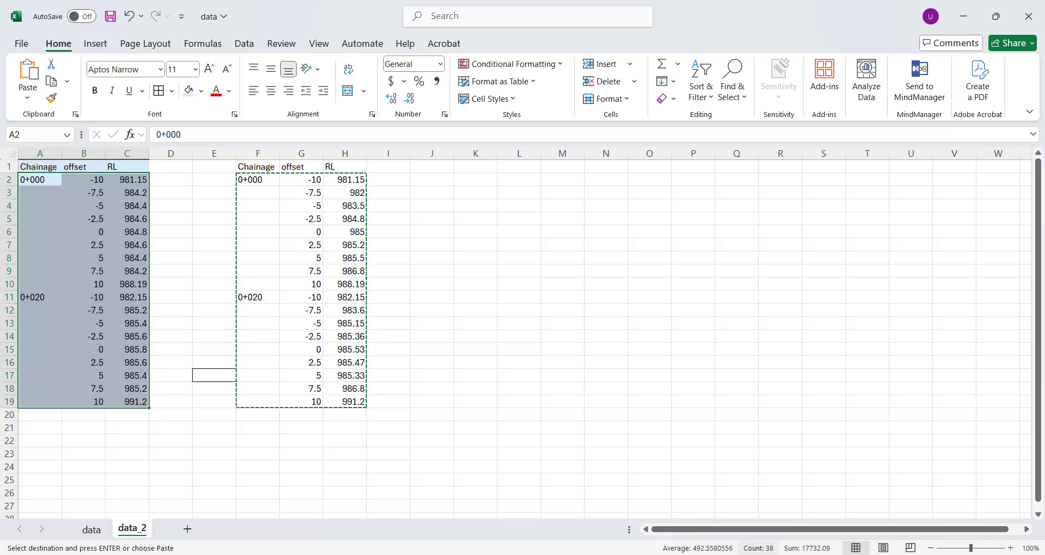
left_click(784, 553)
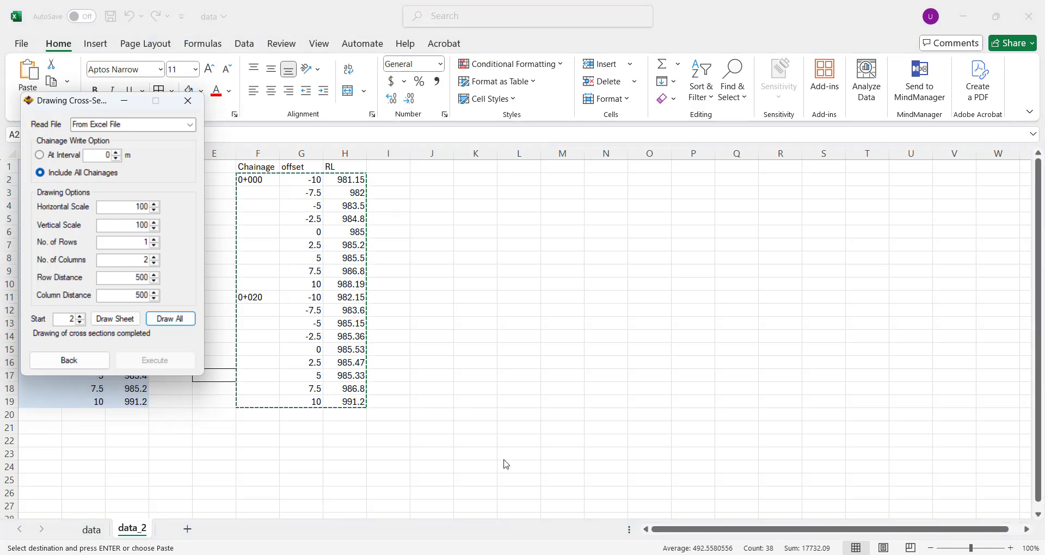
left_click(60, 362)
left_click(124, 363)
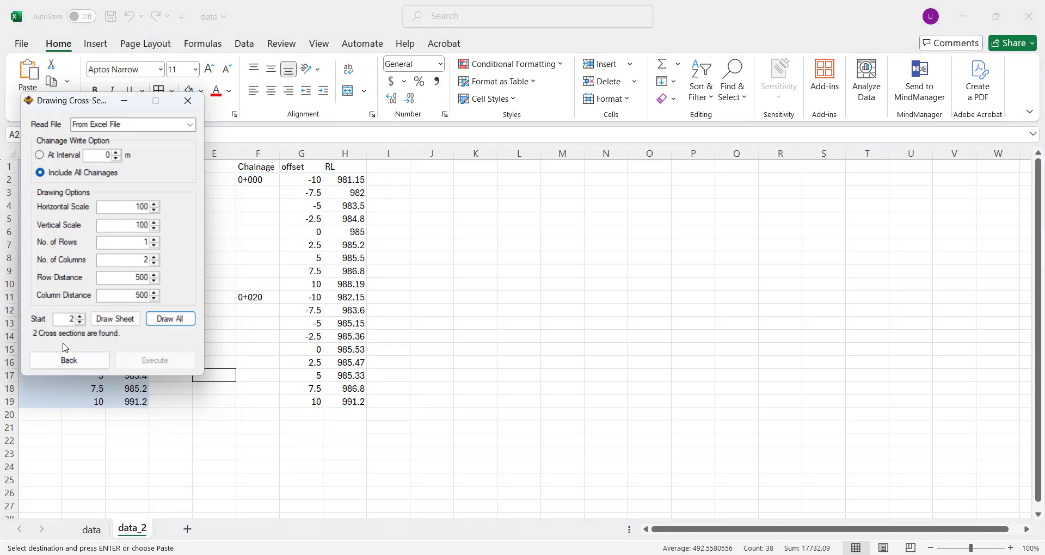
Draw all cross sections of the first data set in AutoCAD, with the origin below the second data set's sections
left_click(170, 321)
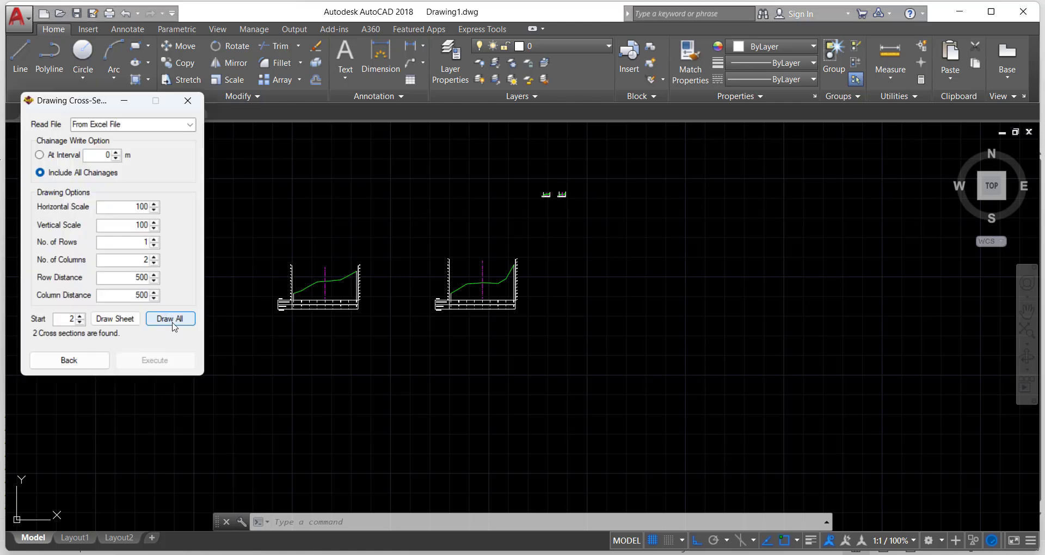
left_click(170, 319)
scroll(261, 392, "down", 4)
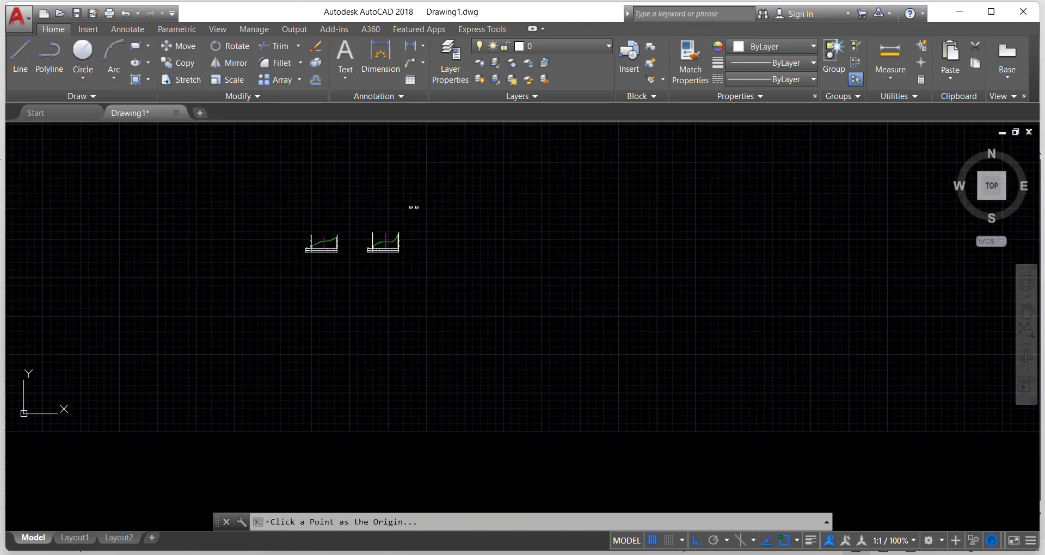
left_click(309, 325)
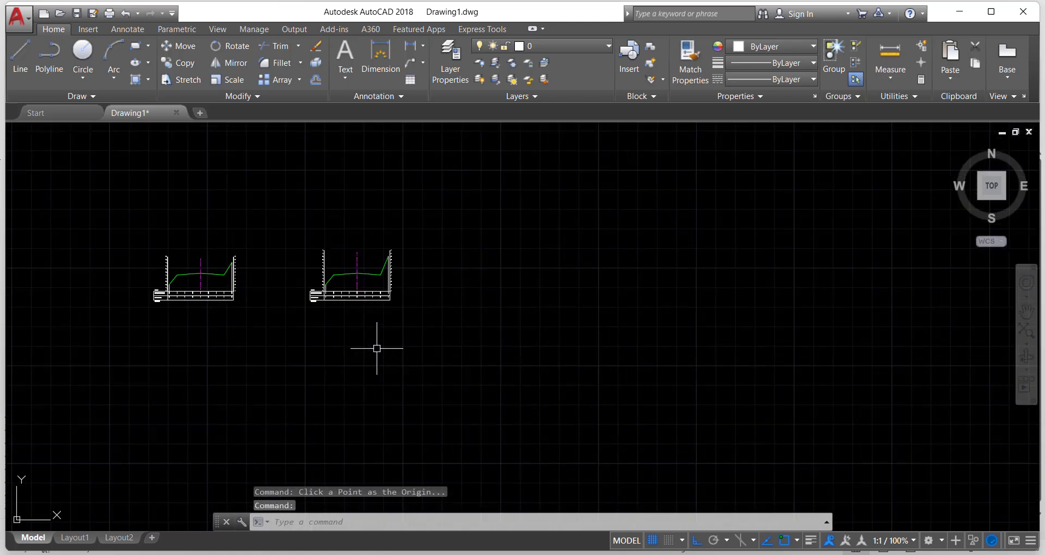
Move the newly drawn lower pair of cross sections diagonally up and right, directly beneath the upper pair, with Ortho off for the displacement
left_click(414, 392)
left_click(277, 303)
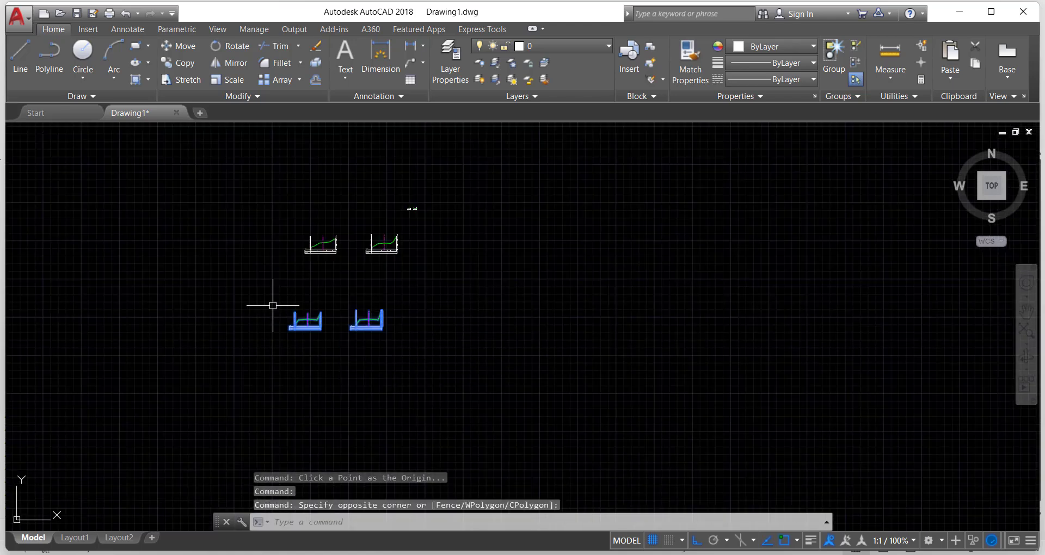
scroll(277, 316, "up", 2)
type("m")
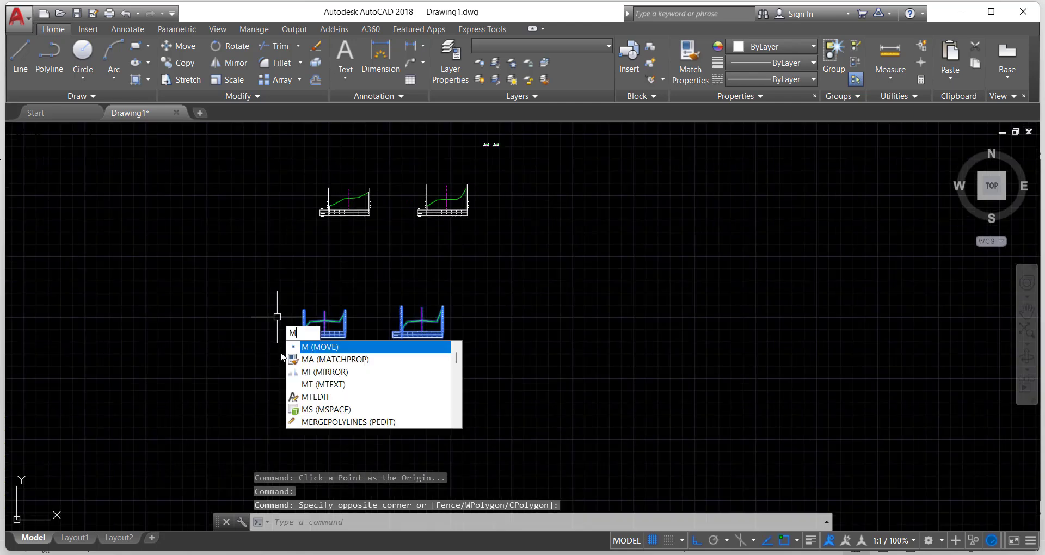
key("Return")
scroll(288, 343, "up", 2)
left_click(297, 340)
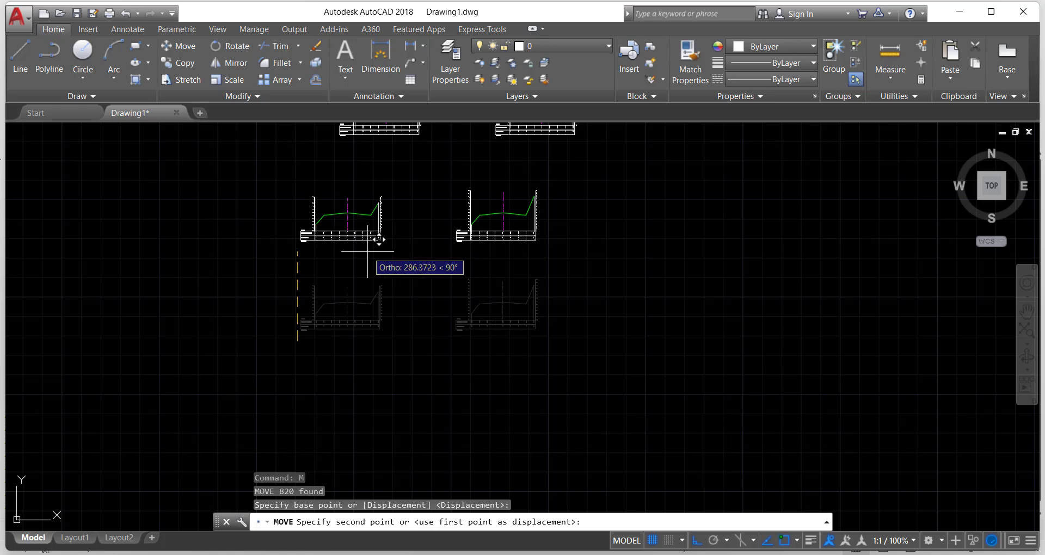
key("F8")
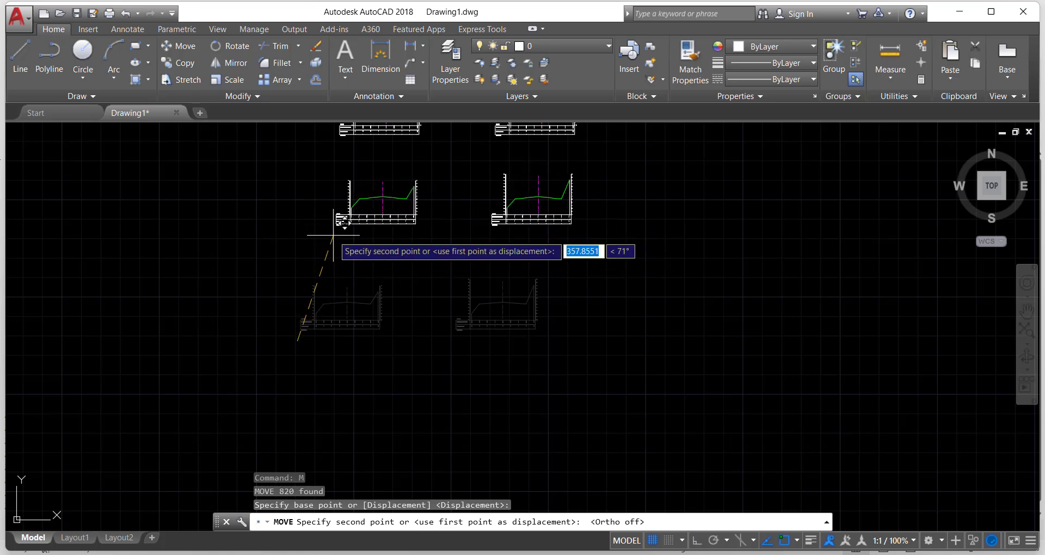
left_click(333, 239)
scroll(374, 240, "down", 2)
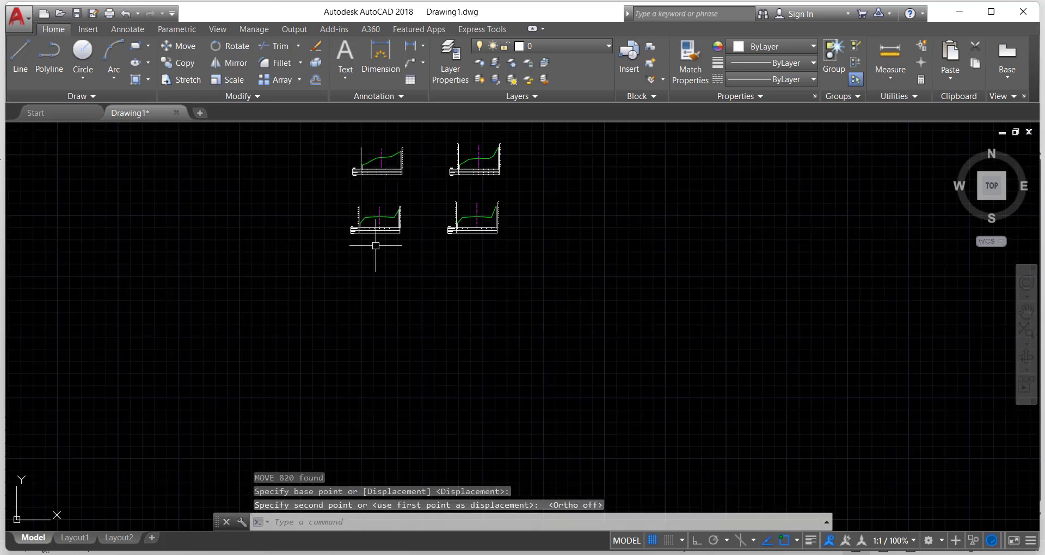
middle_click_drag(417, 278, 363, 333)
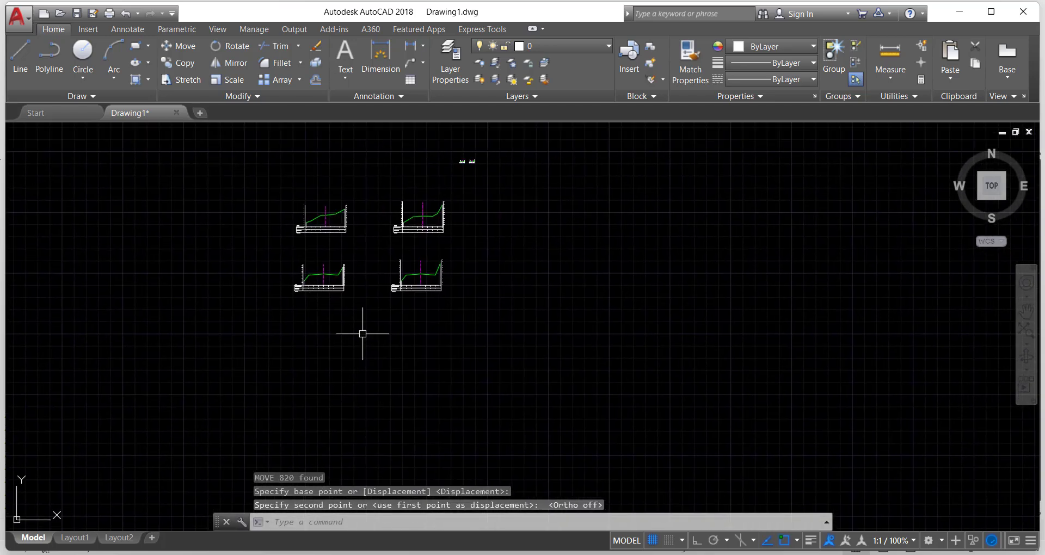
scroll(304, 299, "up", 3)
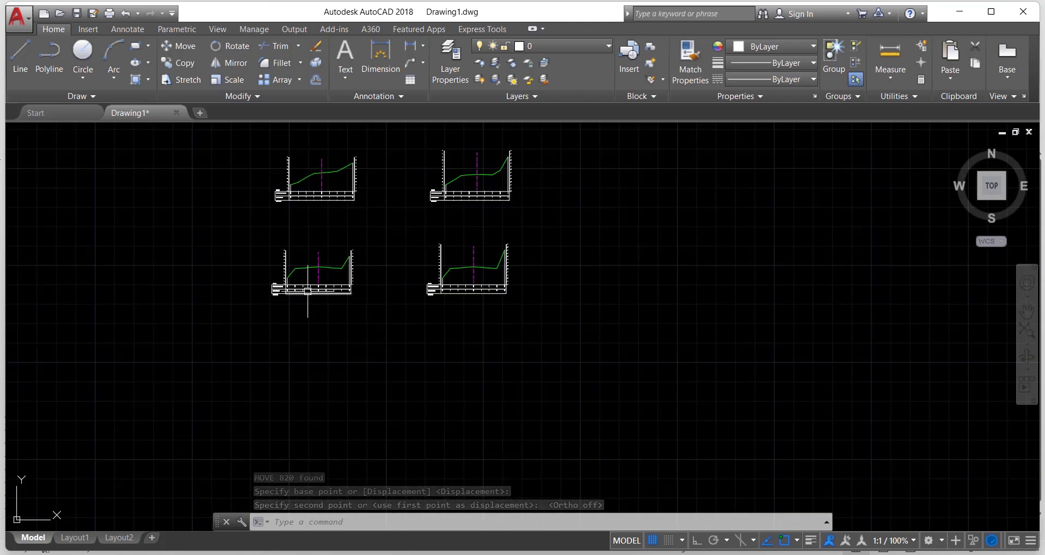
scroll(298, 291, "up", 3)
scroll(320, 291, "down", 2)
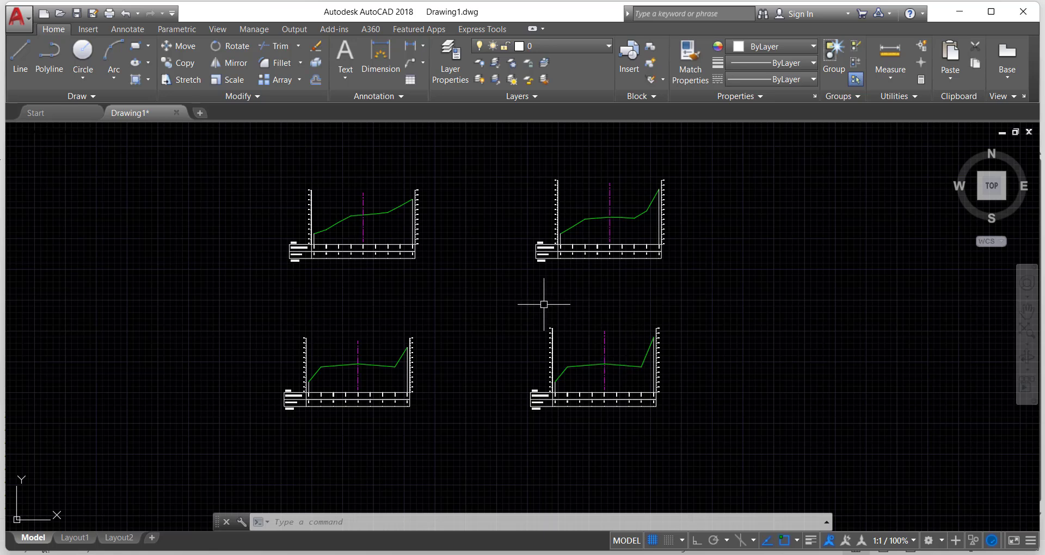
Create a new layer named FRL with colour 41 and close the layer manager
left_click(457, 55)
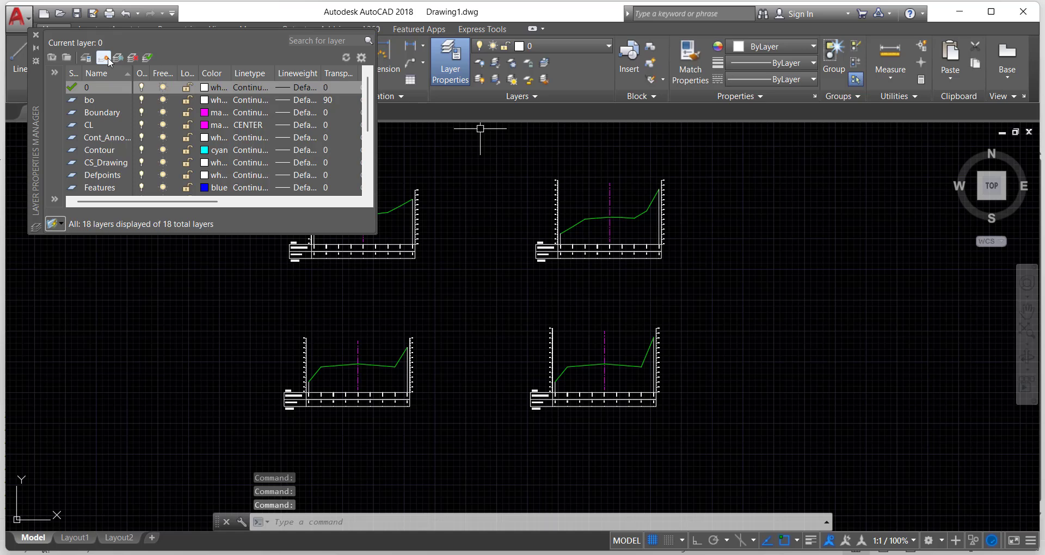
left_click(109, 59)
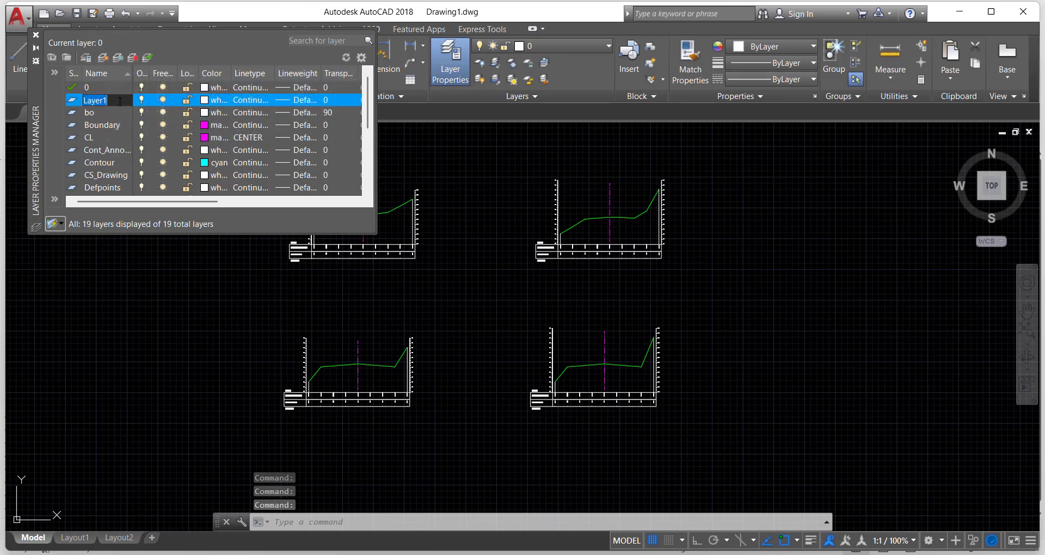
type("FRL")
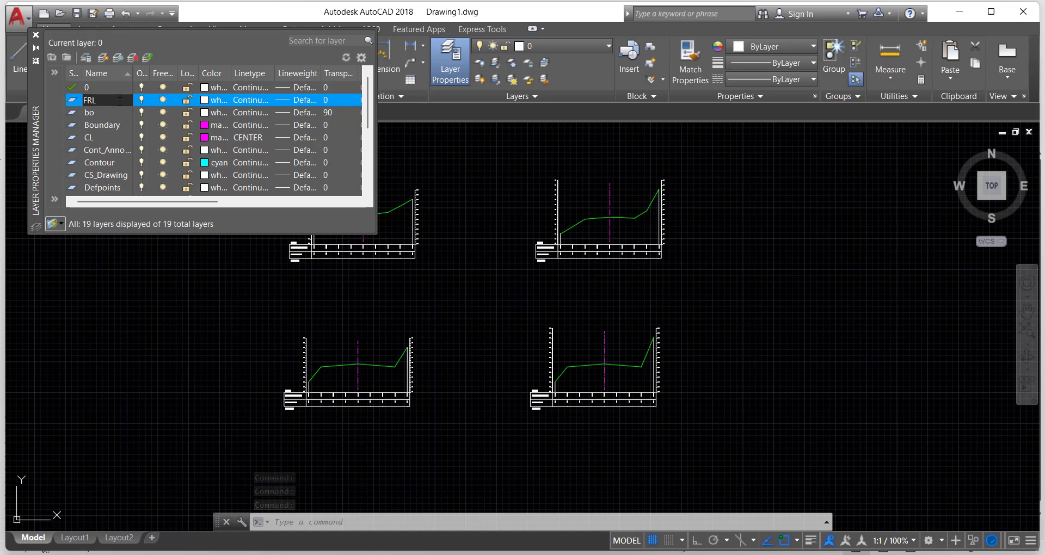
left_click(205, 100)
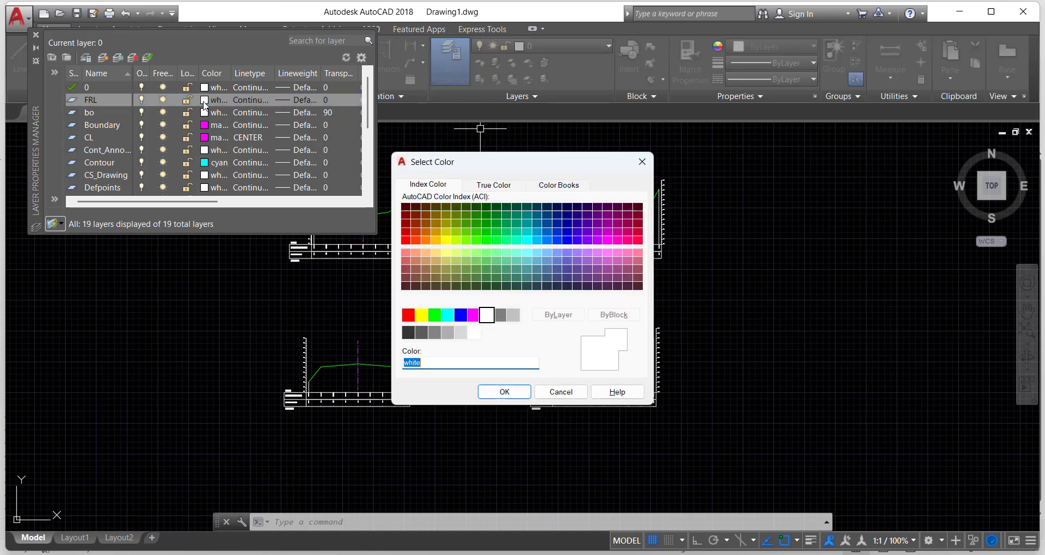
left_click(435, 254)
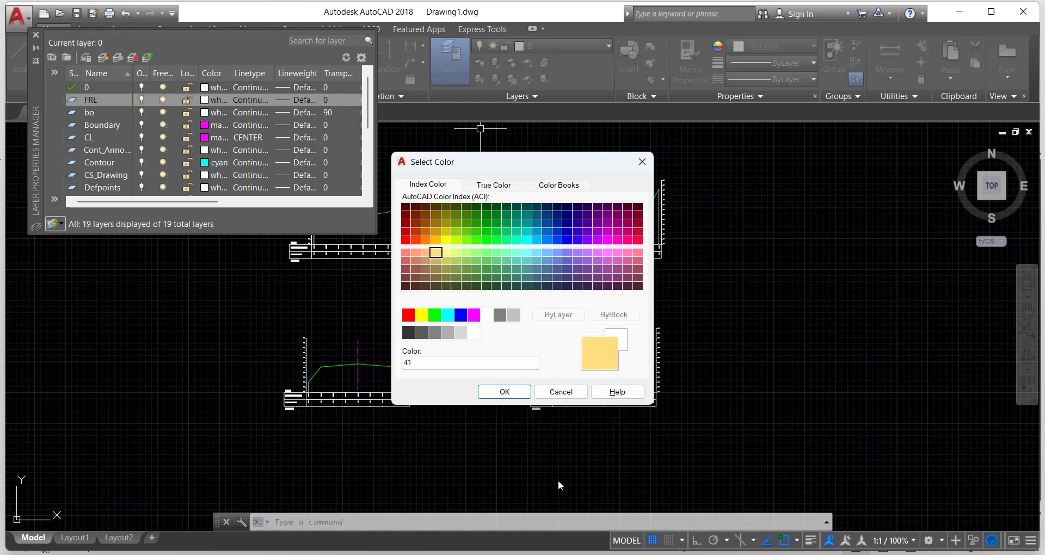
left_click(505, 392)
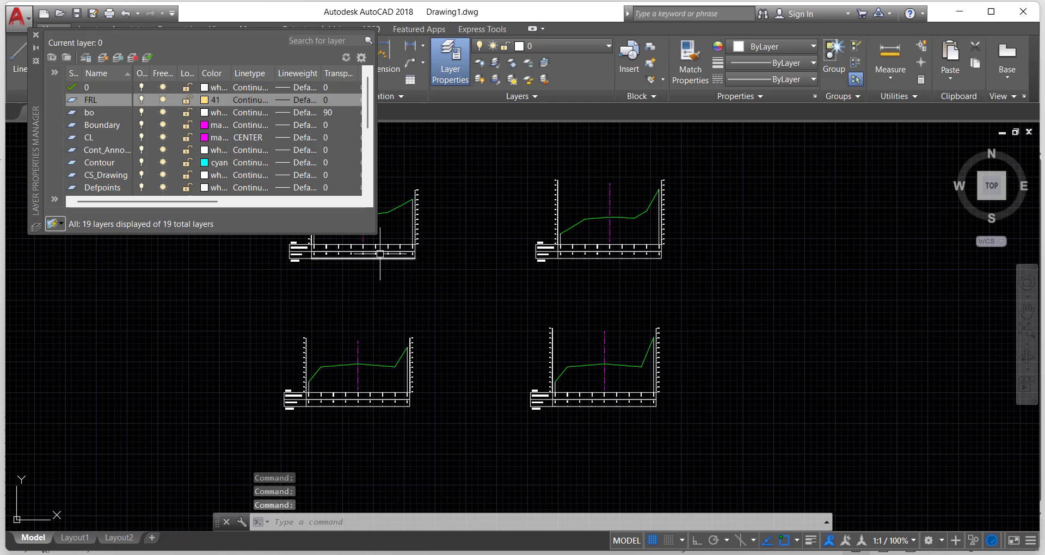
left_click(731, 351)
left_click(730, 352)
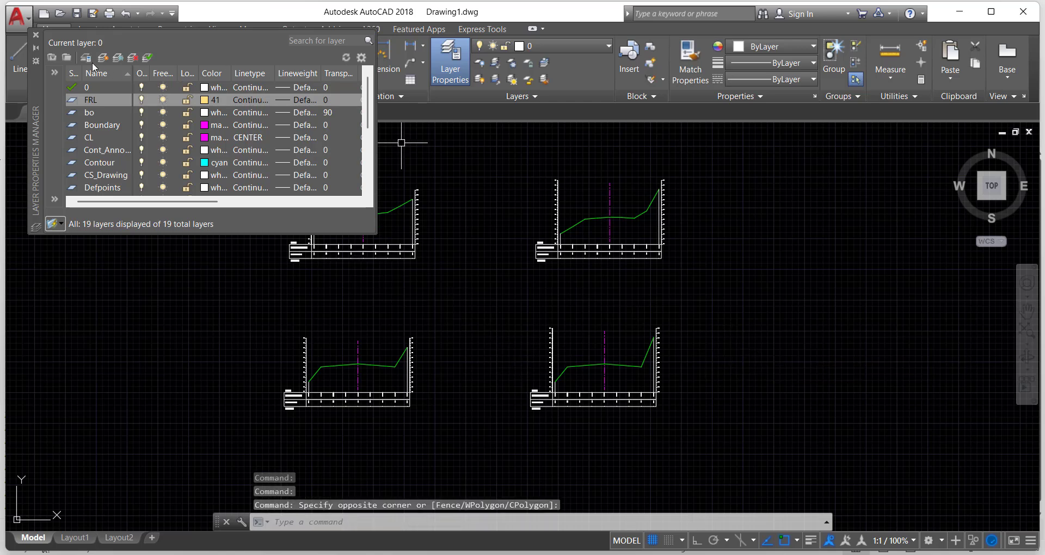
left_click(36, 36)
Examine the ground line, level scale and datum of the upper and lower 0+000.00 cross sections
scroll(349, 218, "up", 4)
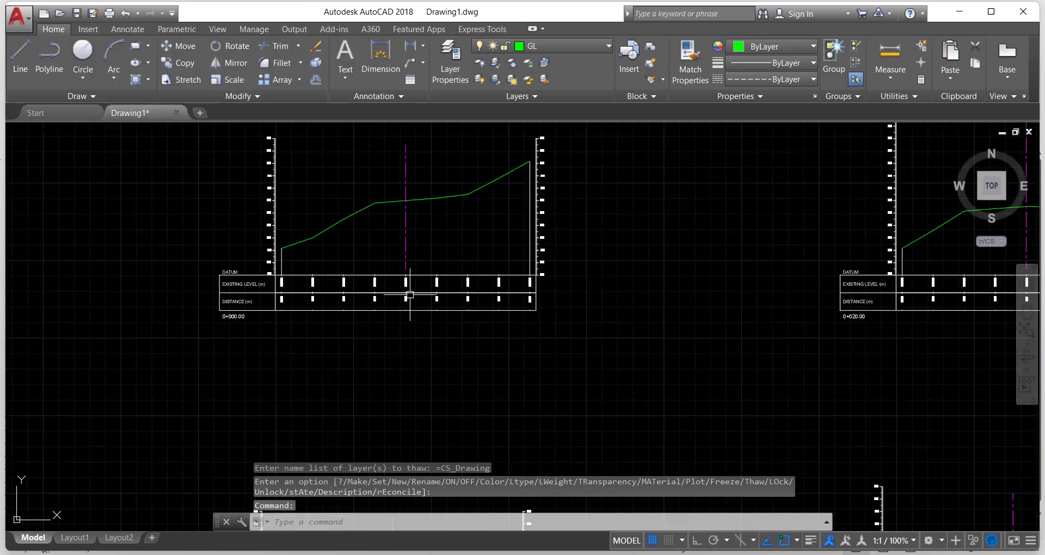
middle_click_drag(409, 304, 409, 315)
scroll(483, 245, "up", 4)
scroll(450, 219, "down", 2)
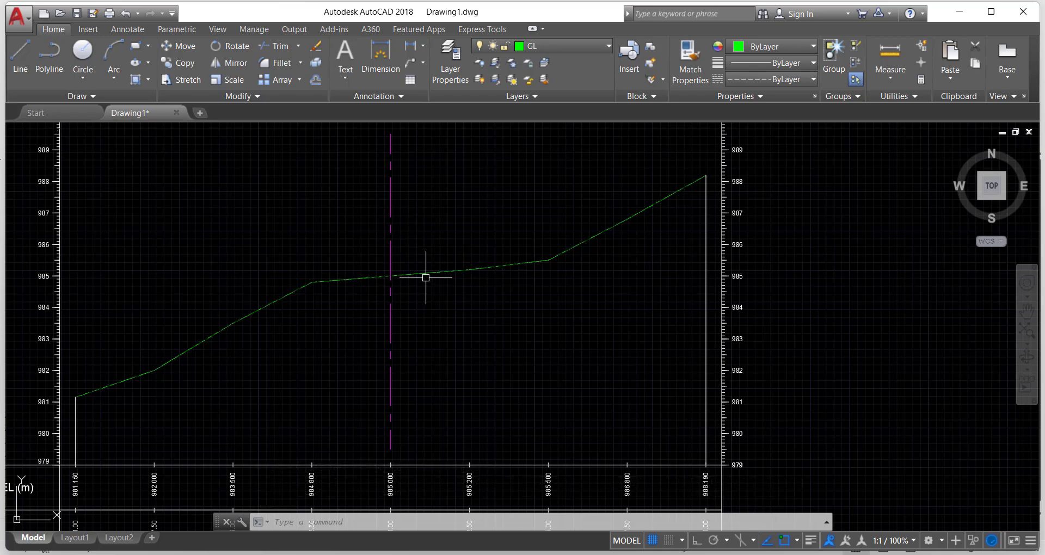
scroll(425, 278, "down", 2)
middle_click_drag(410, 299, 476, 239)
scroll(246, 301, "up", 2)
scroll(268, 296, "down", 3)
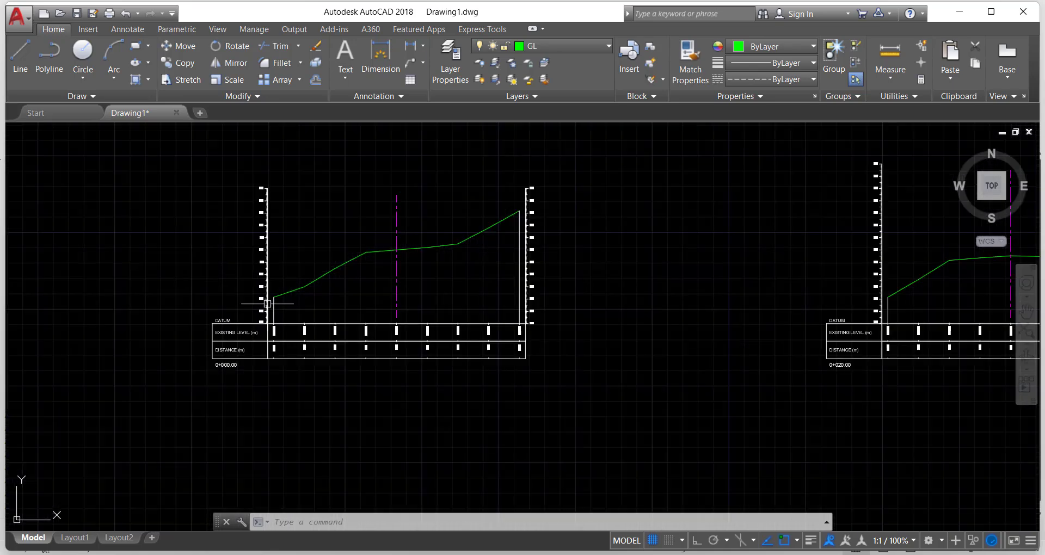
mouse_move(268, 296)
middle_mouse_down()
mouse_move(278, 285)
mouse_move(288, 318)
mouse_move(310, 296)
middle_mouse_up()
scroll(296, 296, "up", 2)
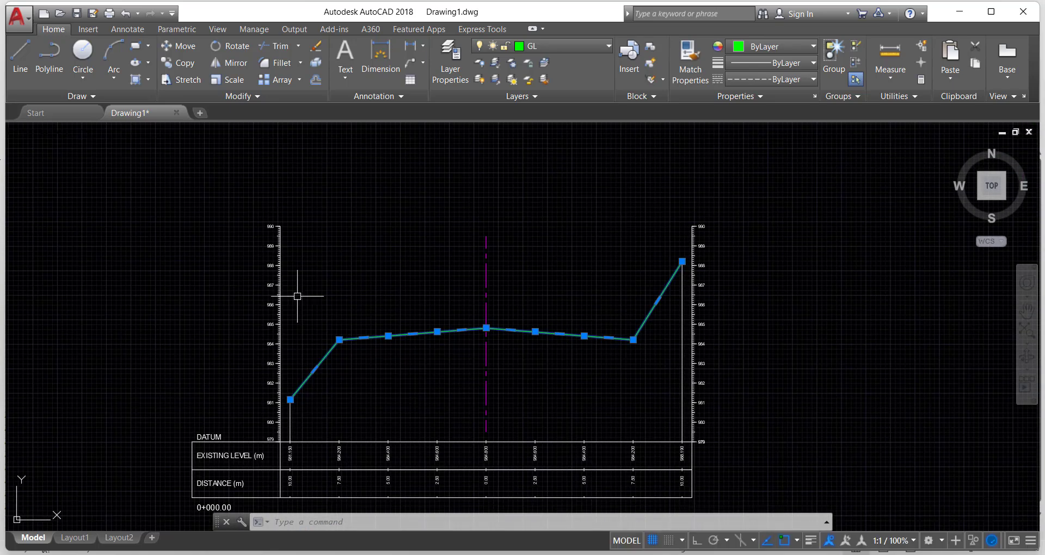
middle_click_drag(284, 355, 279, 247)
scroll(291, 291, "up", 4)
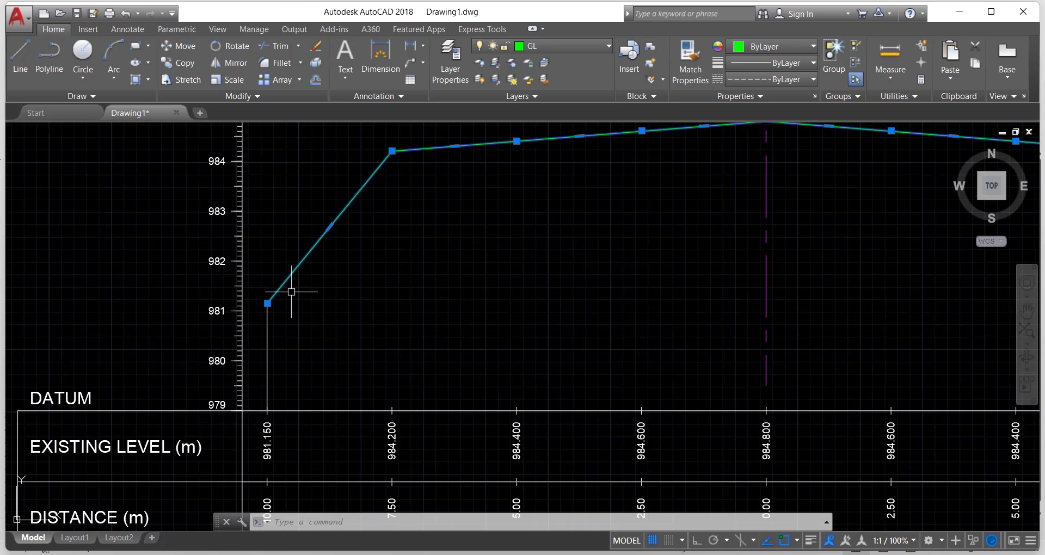
key("Escape")
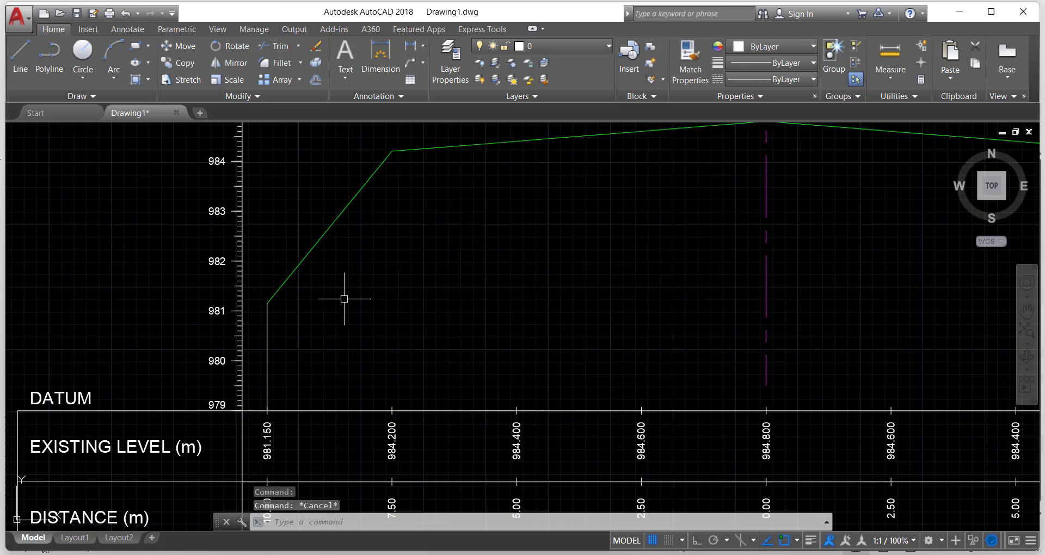
Draw a horizontal reference line about 22 units long from the 982 mark on the lower 0+000.00 section's left scale, with Ortho on
type("l")
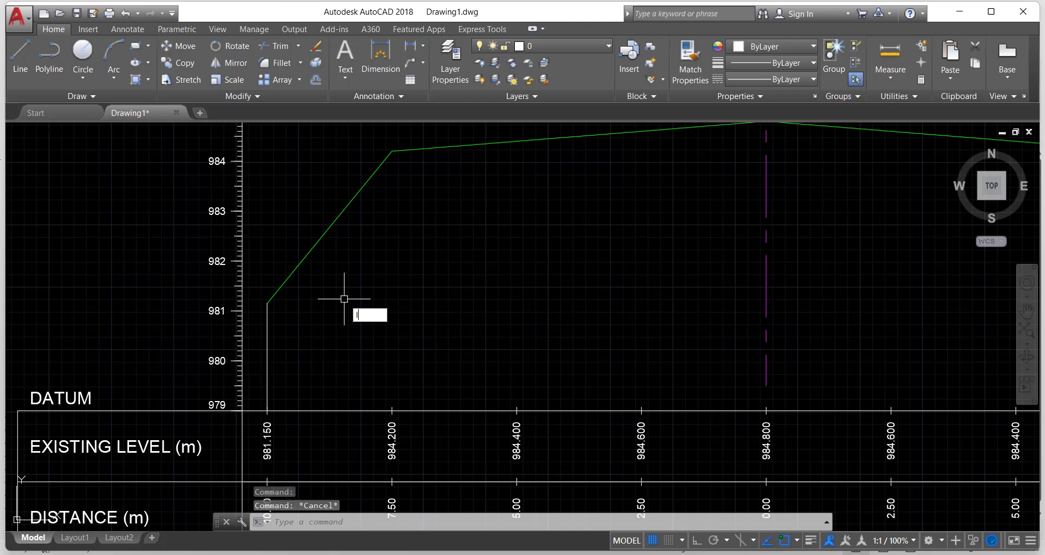
key("Escape")
type("l")
key("Return")
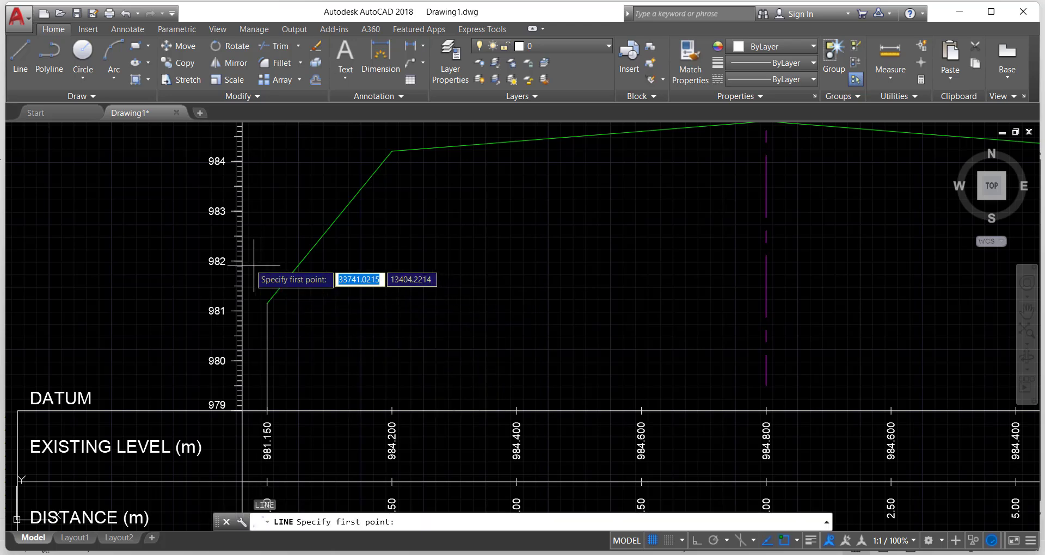
scroll(250, 278, "up", 4)
scroll(255, 279, "up", 2)
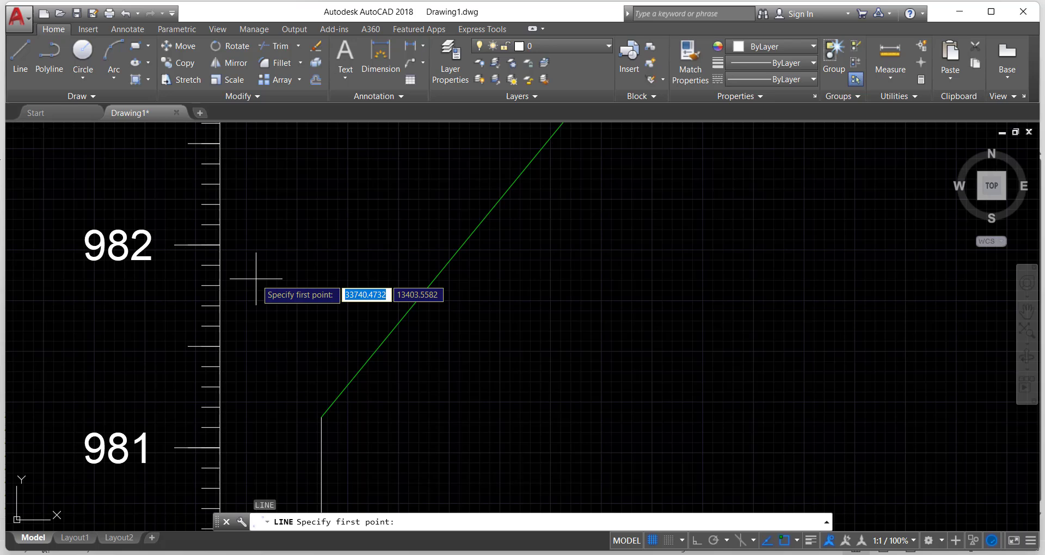
left_click(220, 244)
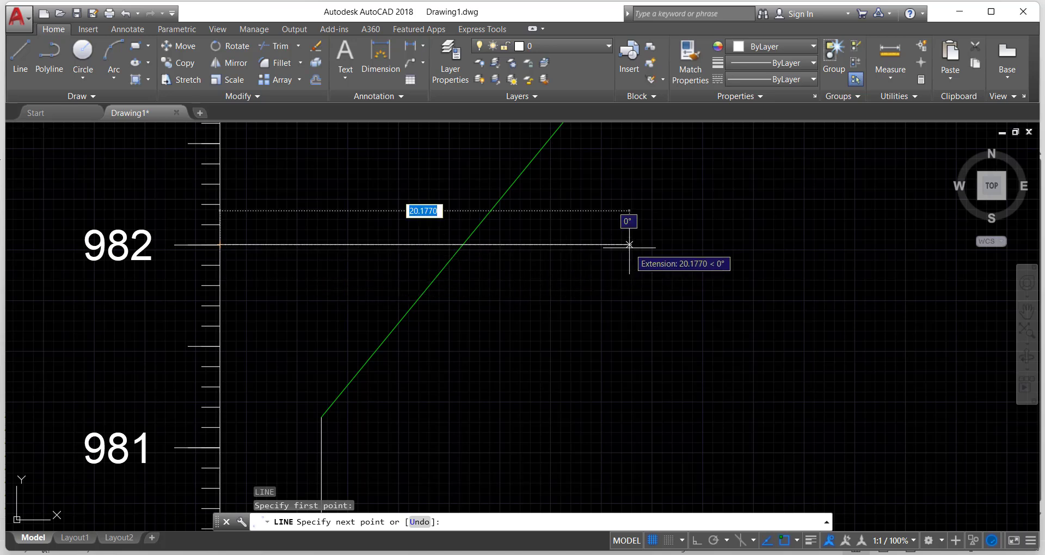
key("F8")
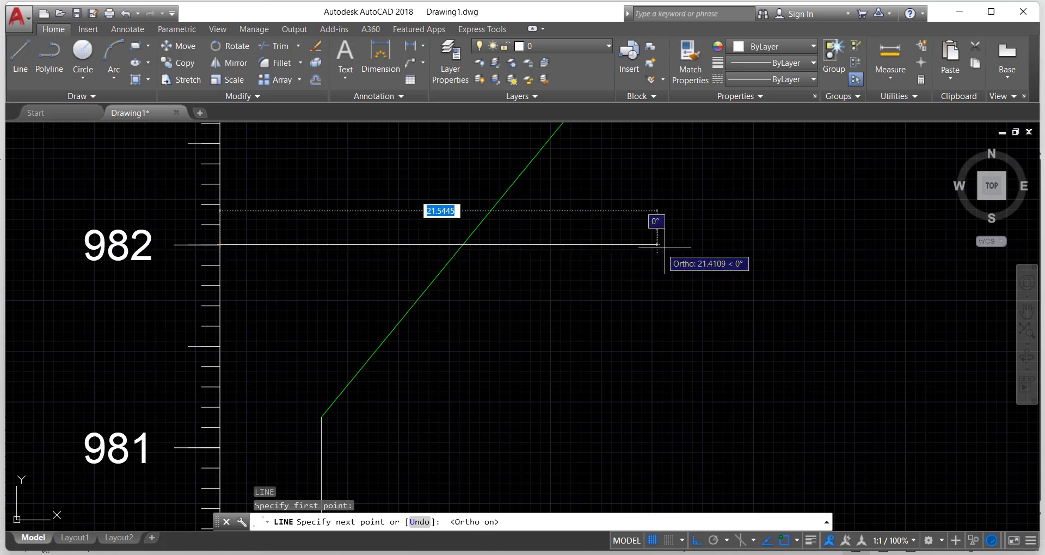
left_click(667, 245)
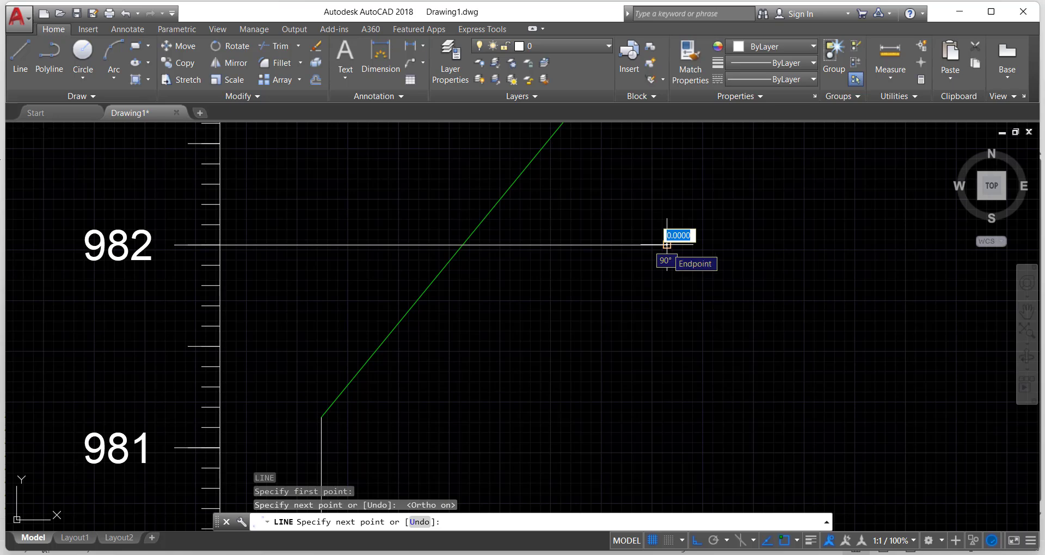
key("Return")
Draw a horizontal reference line rightward from the 982 mark on the left scale of the upper 0+000.00 section
scroll(637, 309, "down", 7)
scroll(548, 450, "up", 2)
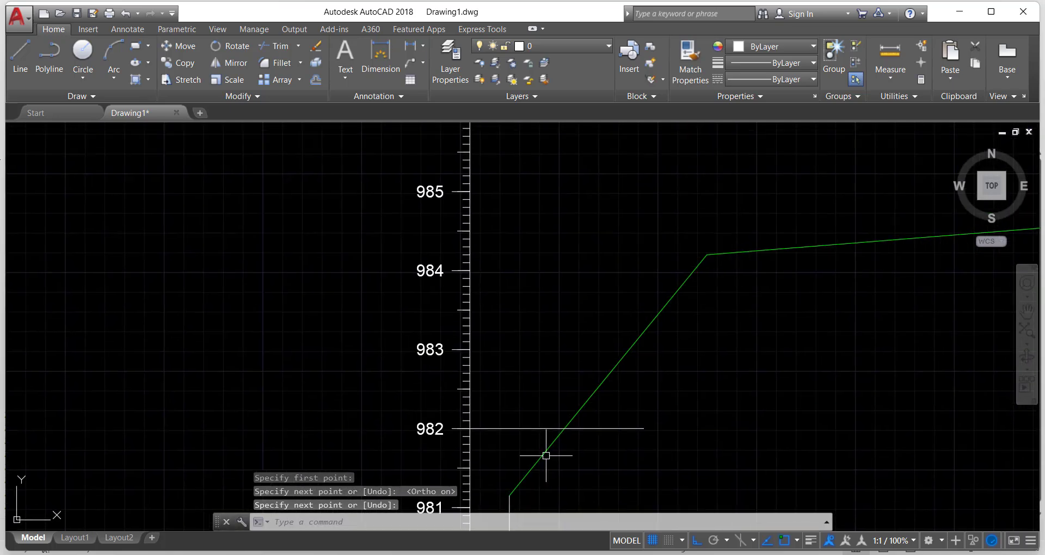
scroll(548, 263, "down", 5)
middle_click_drag(560, 262, 515, 442)
middle_click_drag(488, 266, 440, 434)
scroll(471, 249, "up", 8)
scroll(442, 300, "up", 2)
middle_click_drag(432, 287, 432, 264)
type("l")
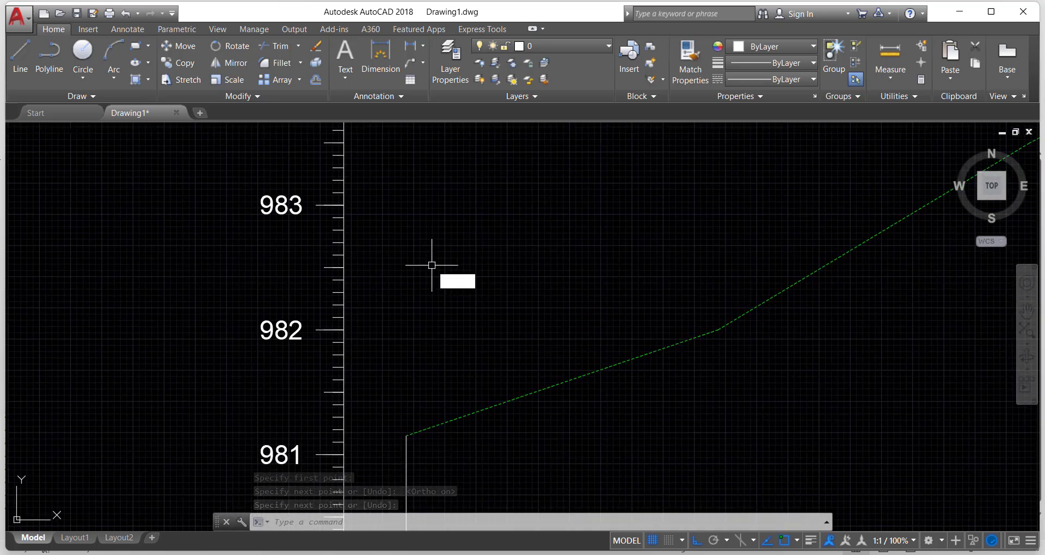
key("Return")
scroll(376, 345, "up", 2)
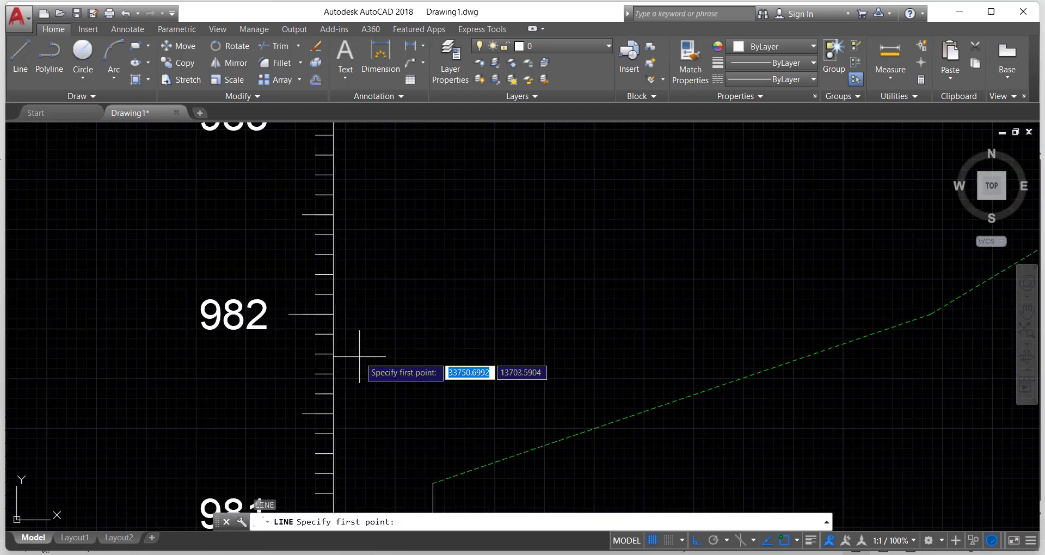
left_click(333, 314)
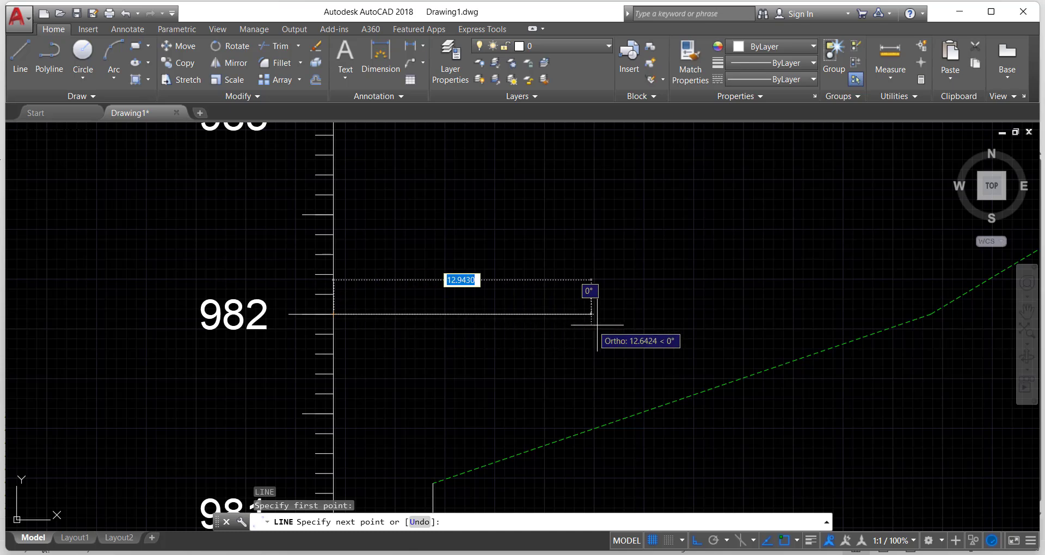
left_click(674, 325)
key("Return")
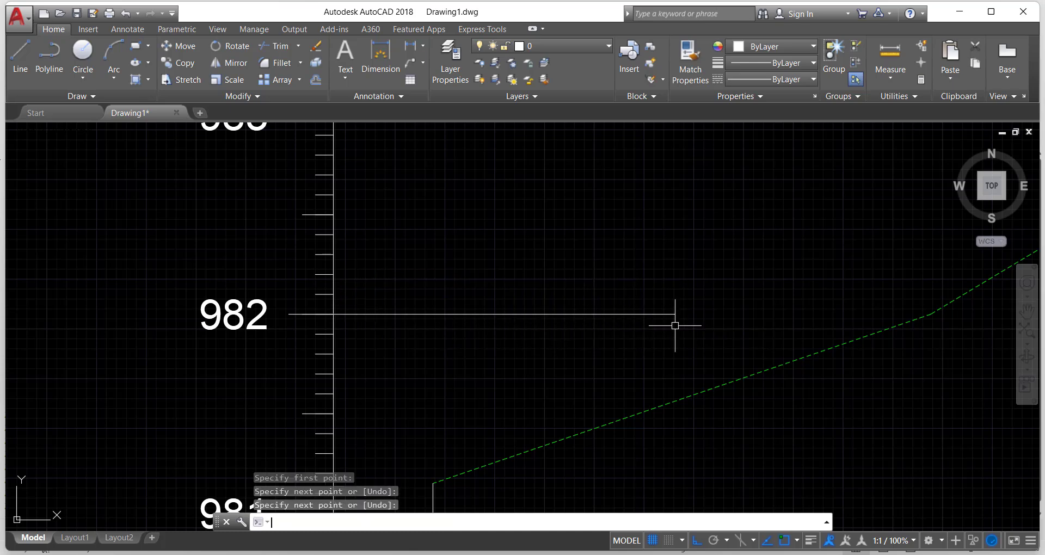
scroll(674, 326, "down", 4)
scroll(660, 354, "up", 1)
scroll(589, 295, "down", 5)
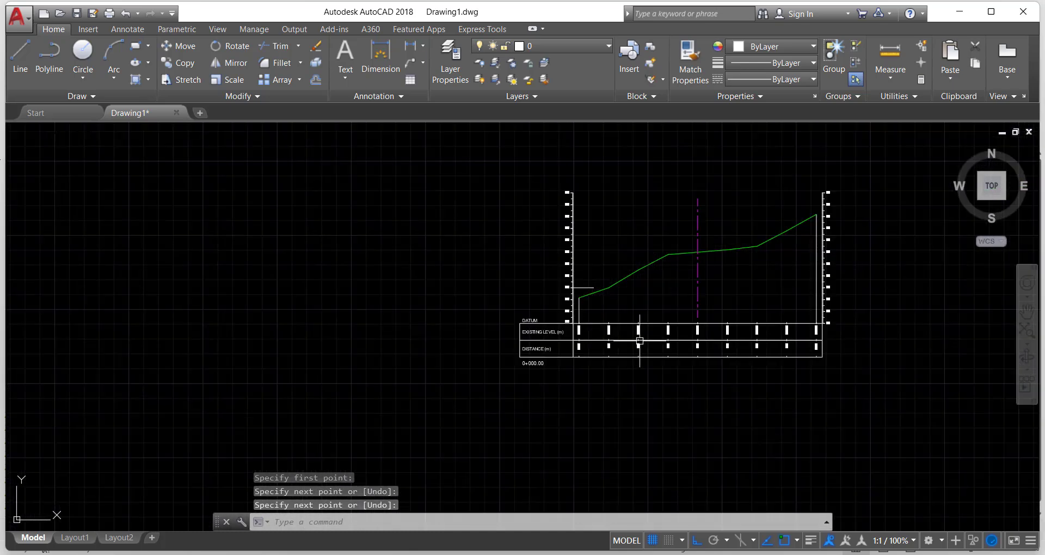
middle_click_drag(626, 349, 541, 272)
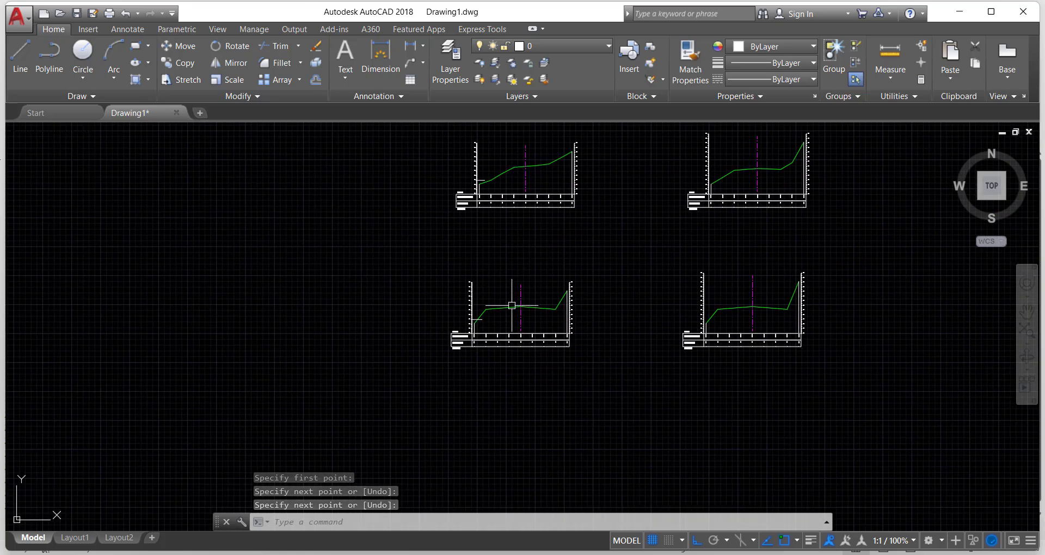
scroll(525, 370, "up", 2)
scroll(500, 324, "down", 2)
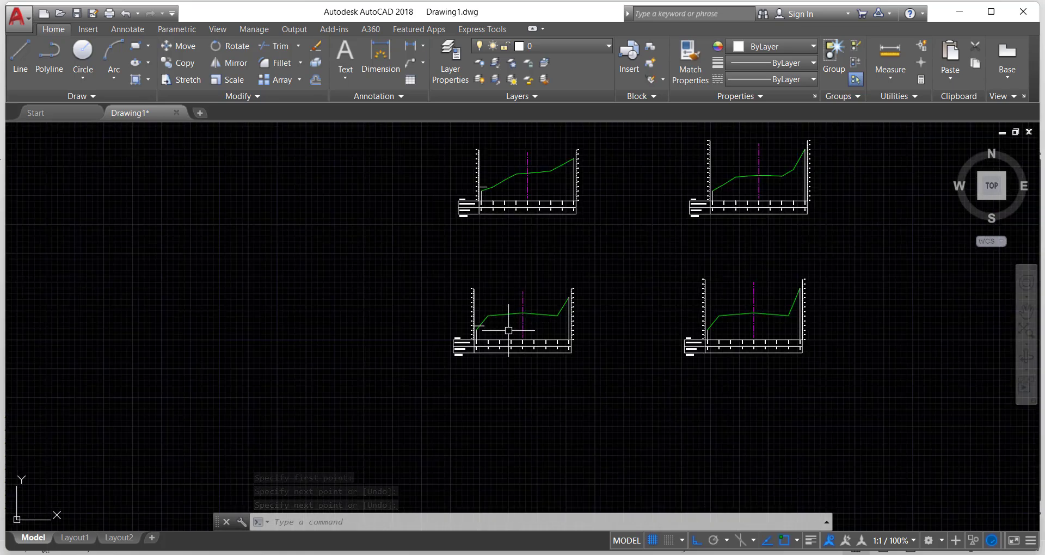
Freeze the CS_Drawing and CL layers so only the section lines and reference lines are displayed
middle_click_drag(504, 334, 466, 340)
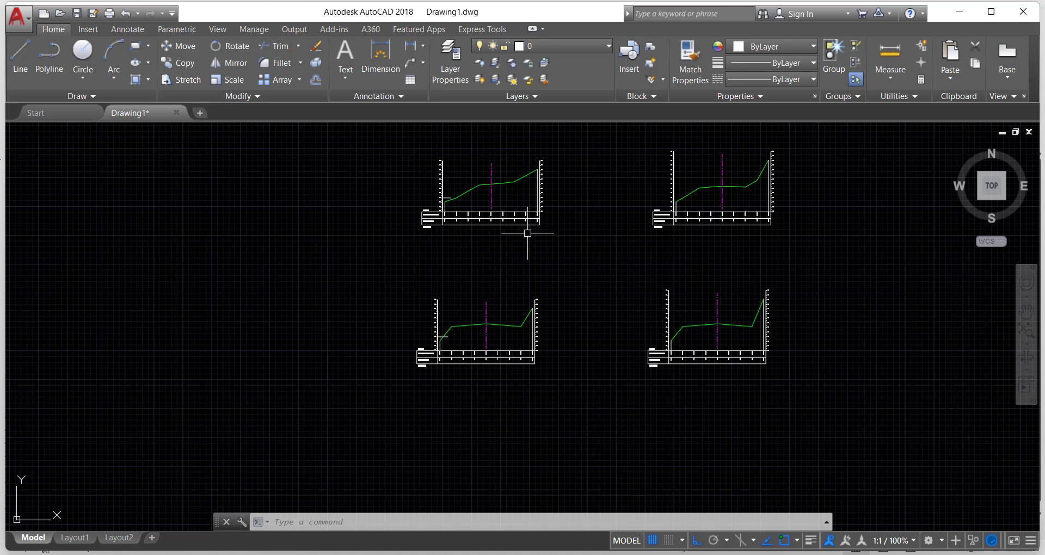
left_click(602, 51)
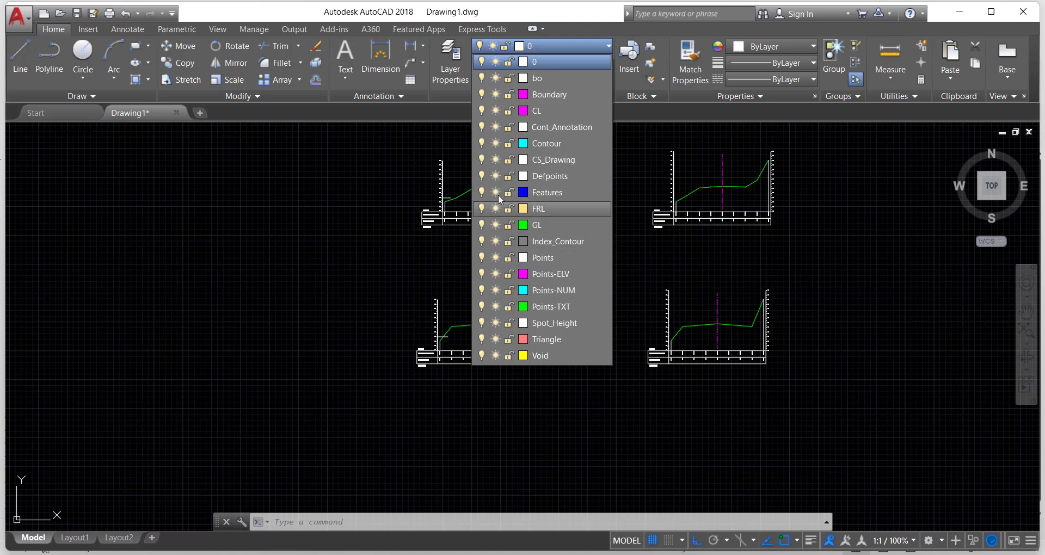
left_click(495, 159)
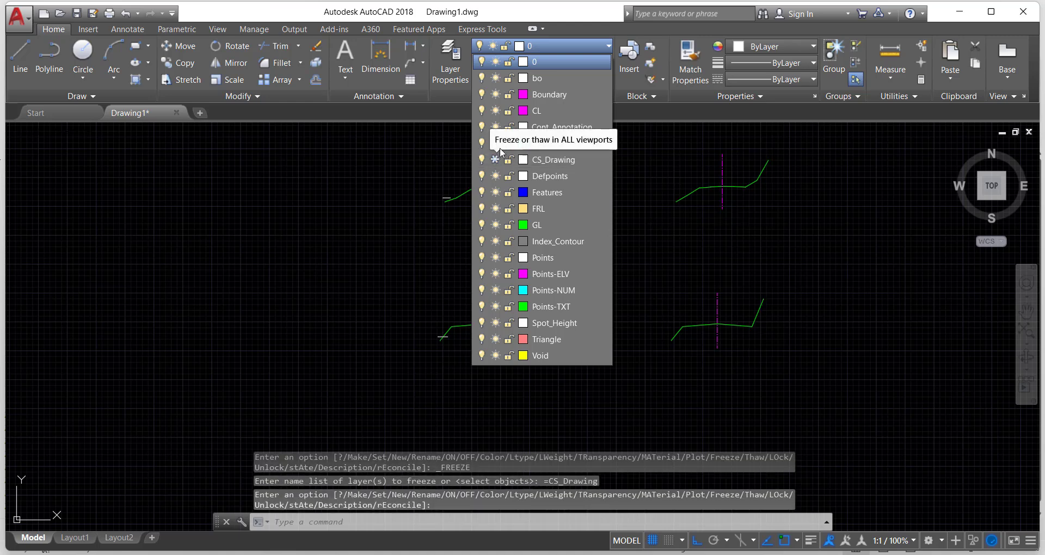
left_click(494, 110)
left_click(648, 279)
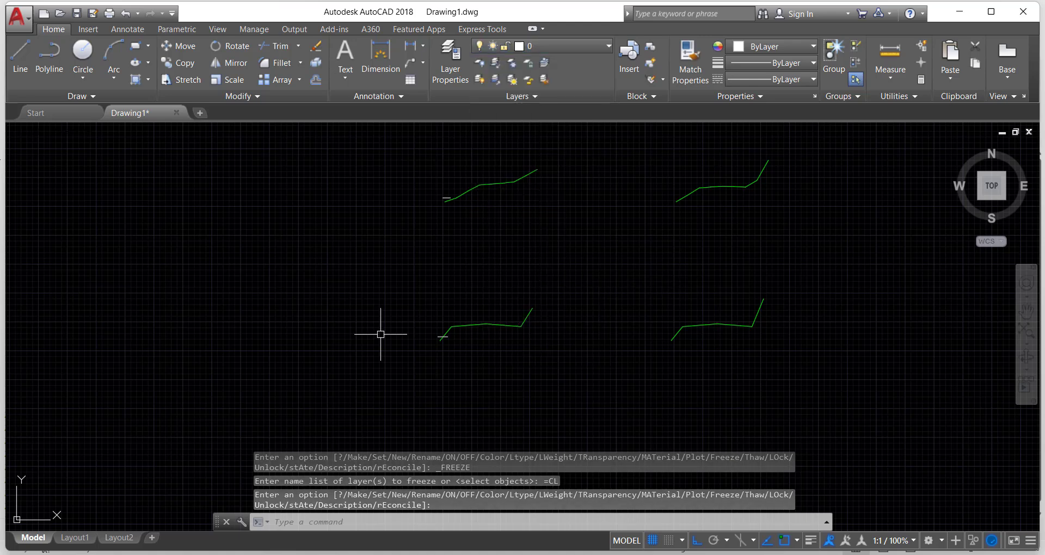
Assign the ground lines of the two lower cross sections to the FRL layer
scroll(438, 321, "down", 4)
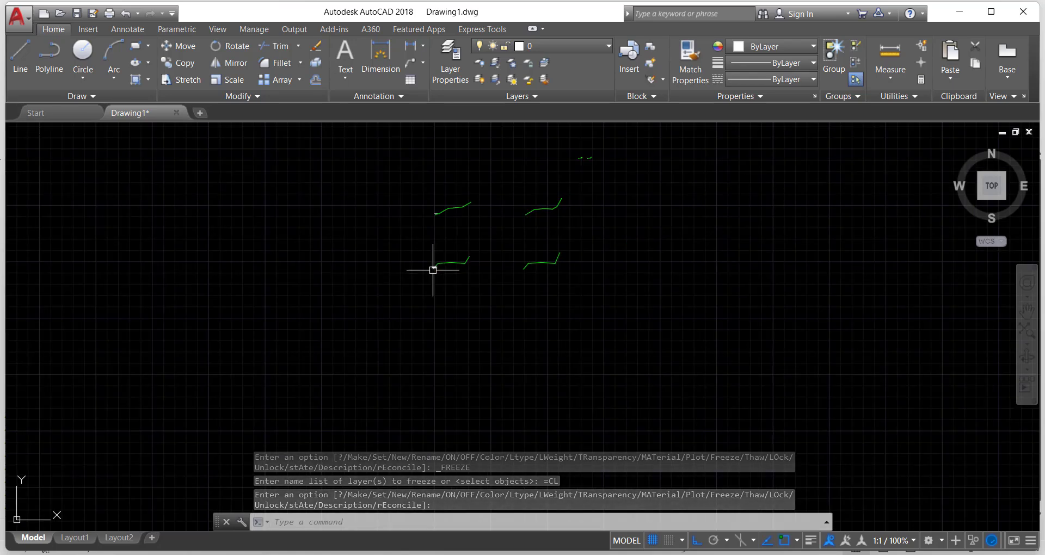
left_click(404, 250)
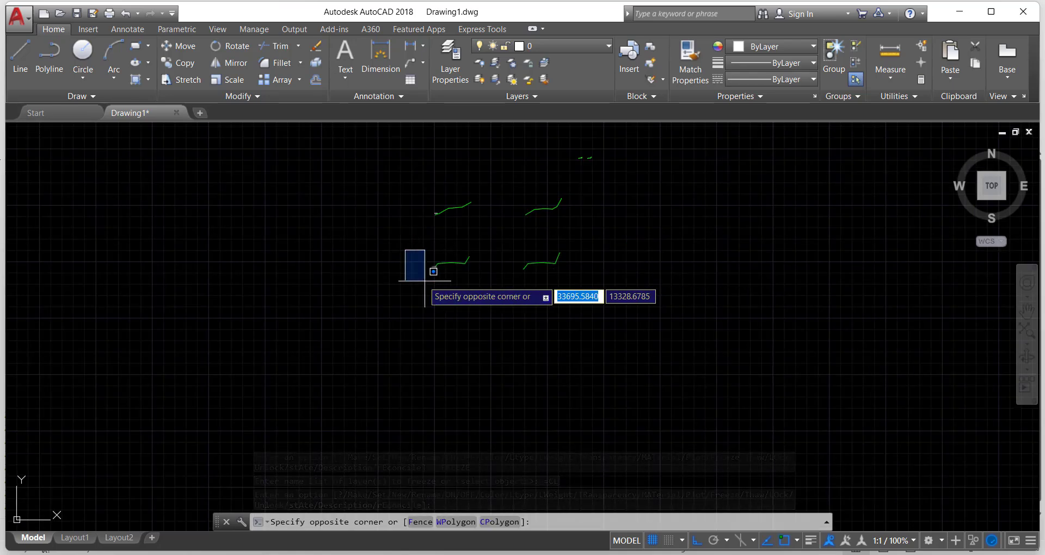
left_click(422, 281)
scroll(469, 234, "up", 4)
left_click(837, 412)
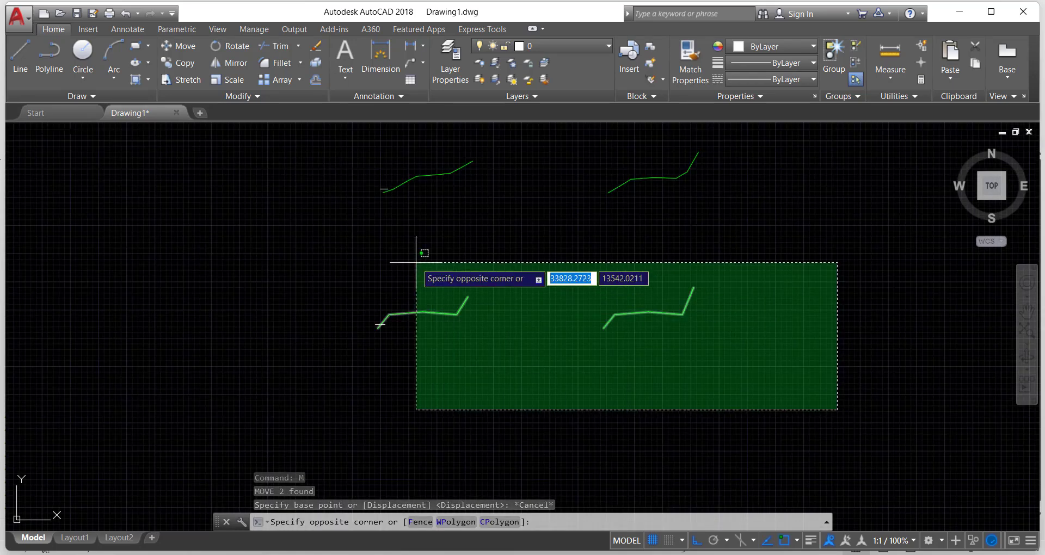
left_click(374, 257)
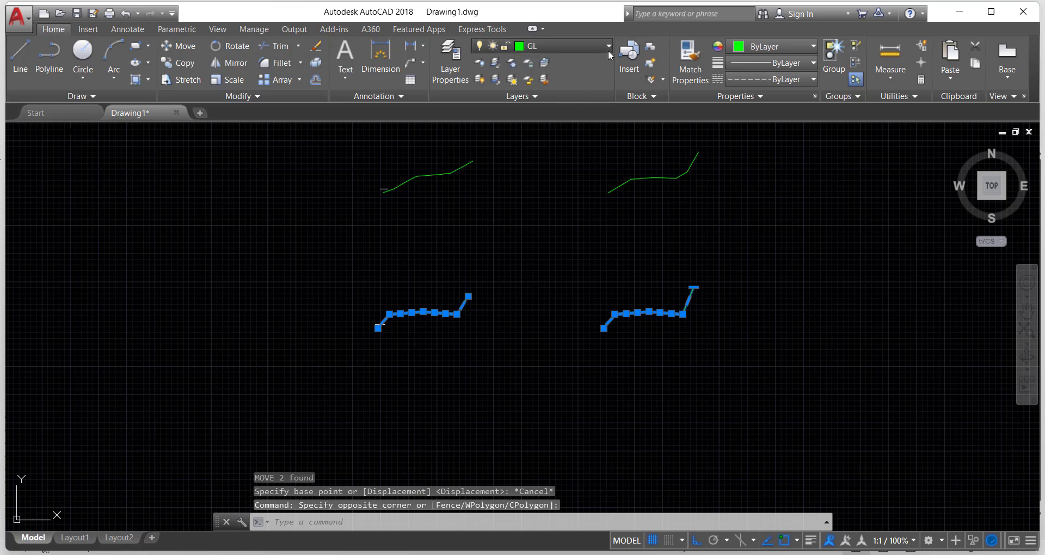
left_click(604, 46)
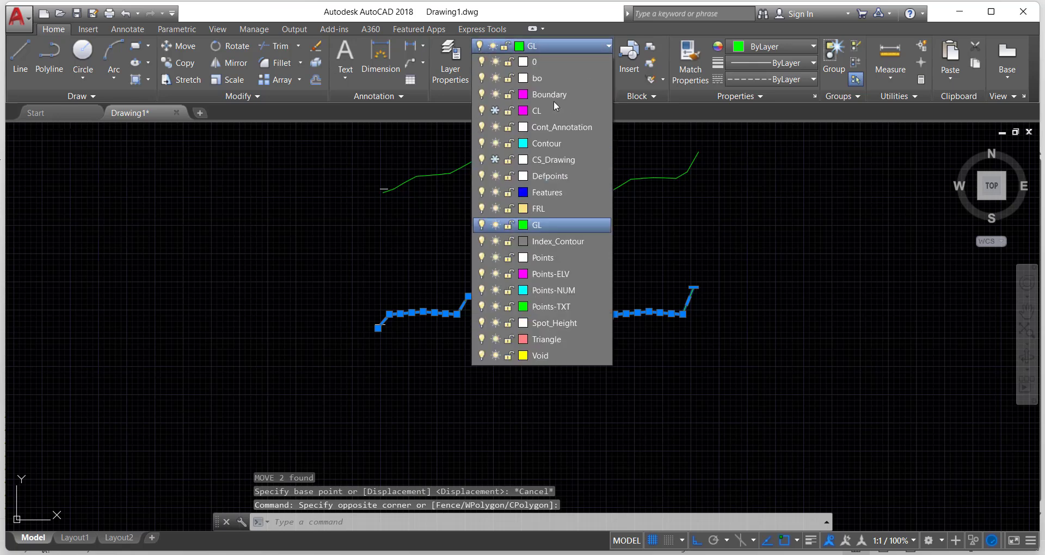
left_click(541, 212)
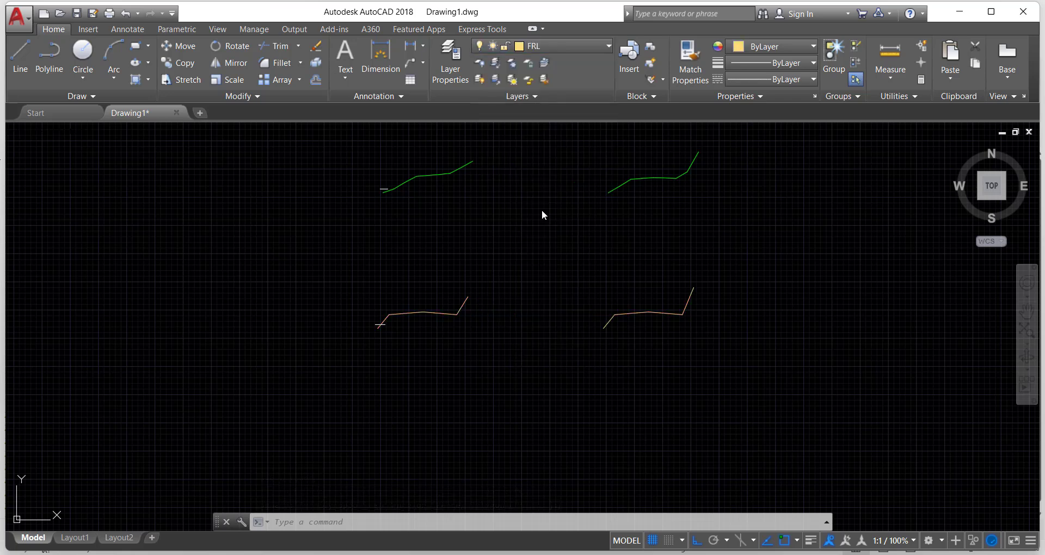
Move both FRL lines from the left end of the lower 982 reference line to the left end of the upper one
left_click(550, 362)
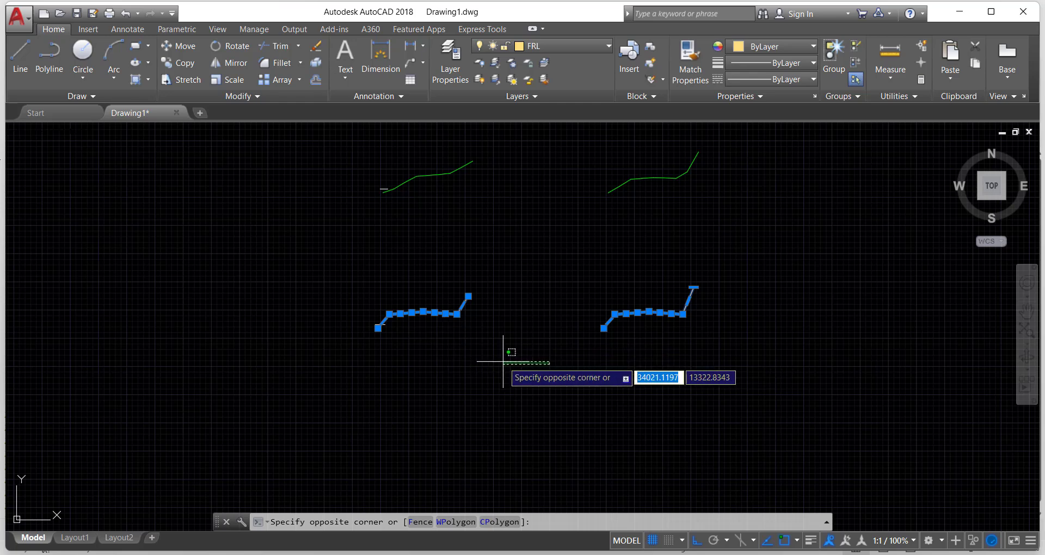
key("Escape")
key("Return")
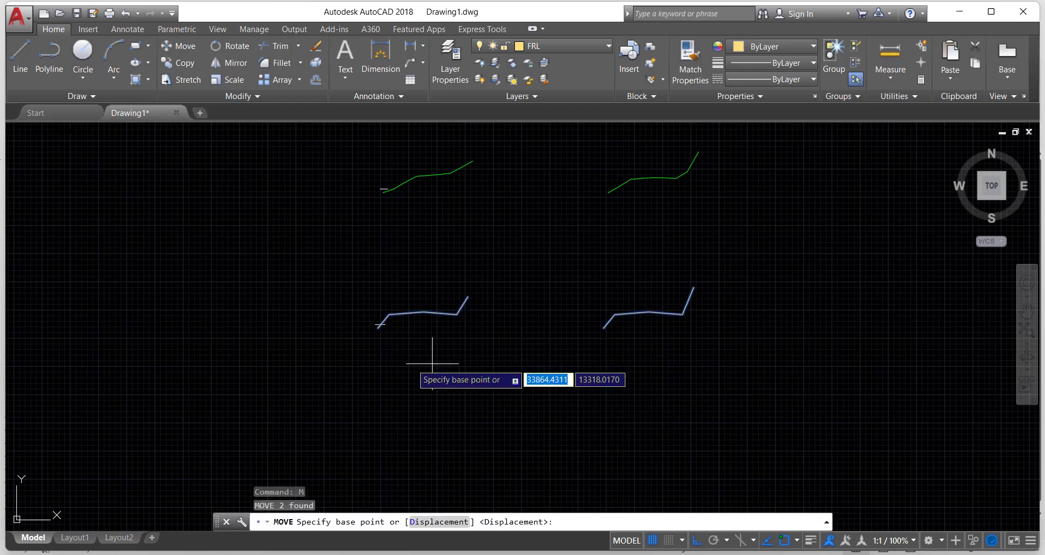
scroll(392, 321, "up", 4)
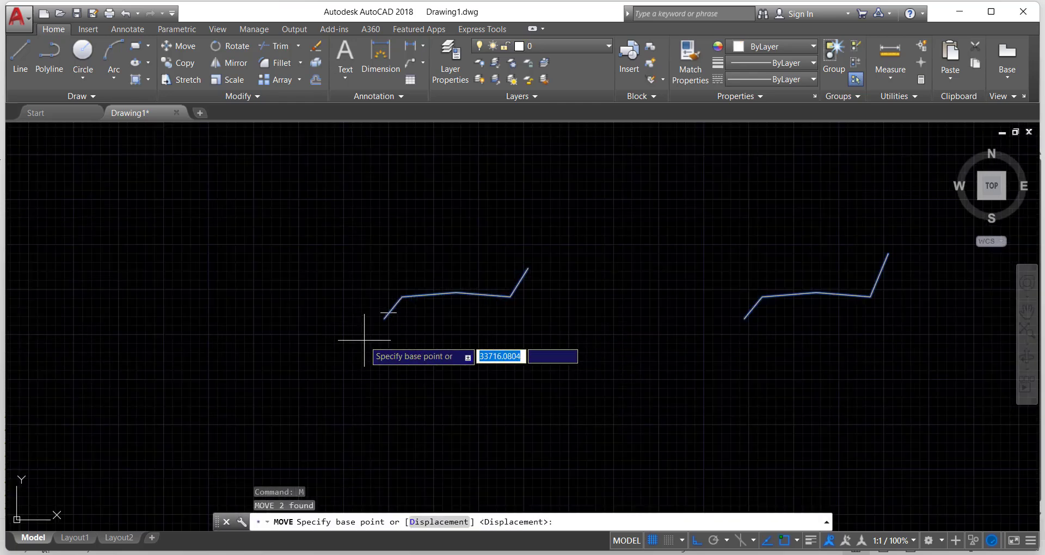
left_click(374, 301)
scroll(372, 301, "down", 4)
middle_click_drag(380, 223, 380, 303)
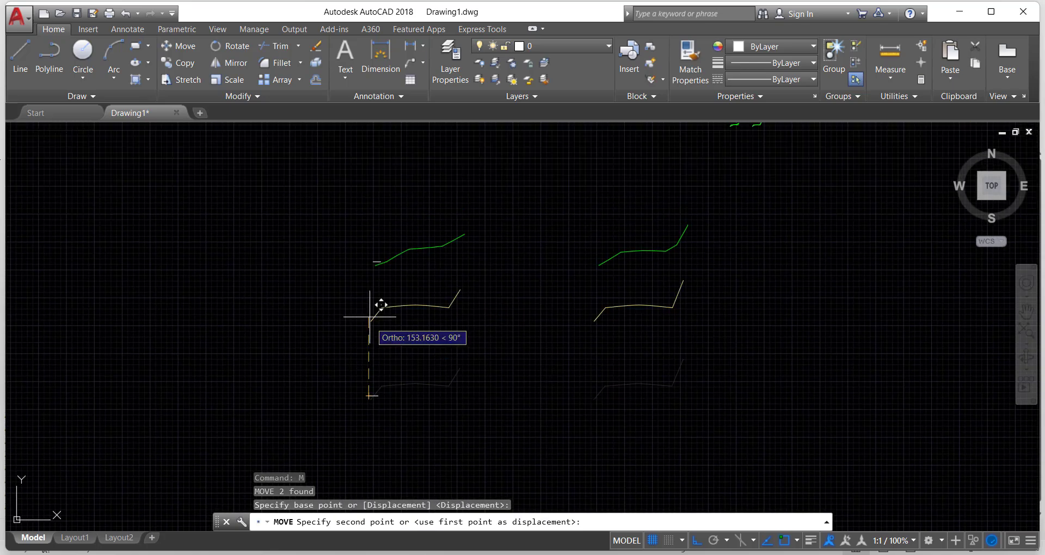
scroll(381, 283, "up", 5)
middle_click_drag(443, 242, 433, 341)
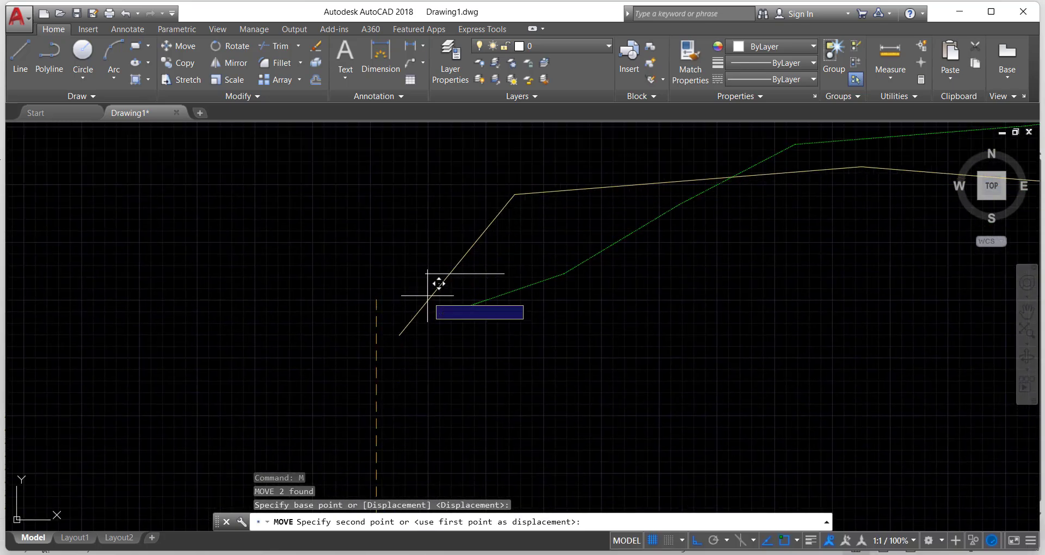
left_click(426, 274)
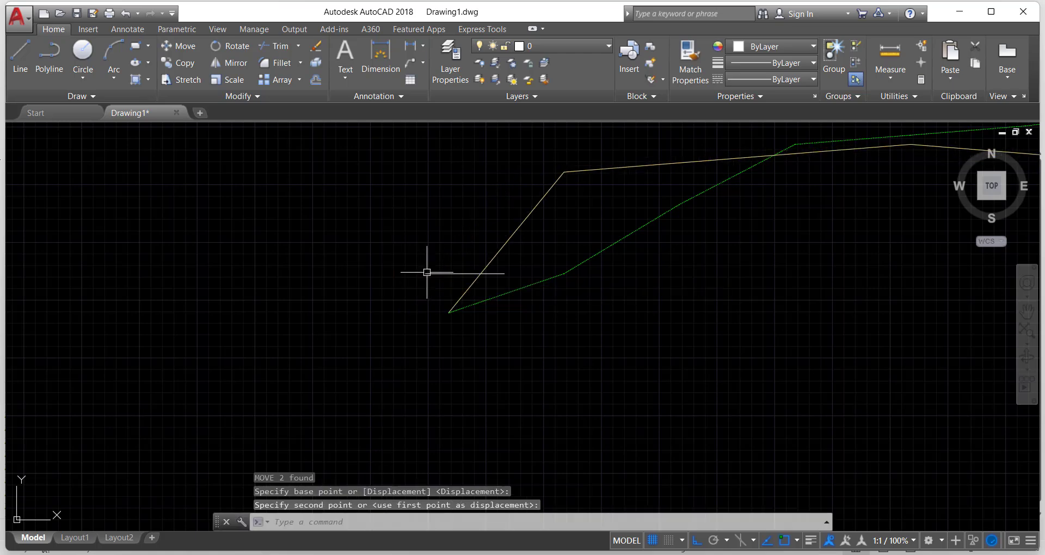
Thaw the CS_Drawing and CL layers to restore the section frames and centre lines
scroll(544, 306, "down", 2)
middle_click_drag(568, 328, 443, 292)
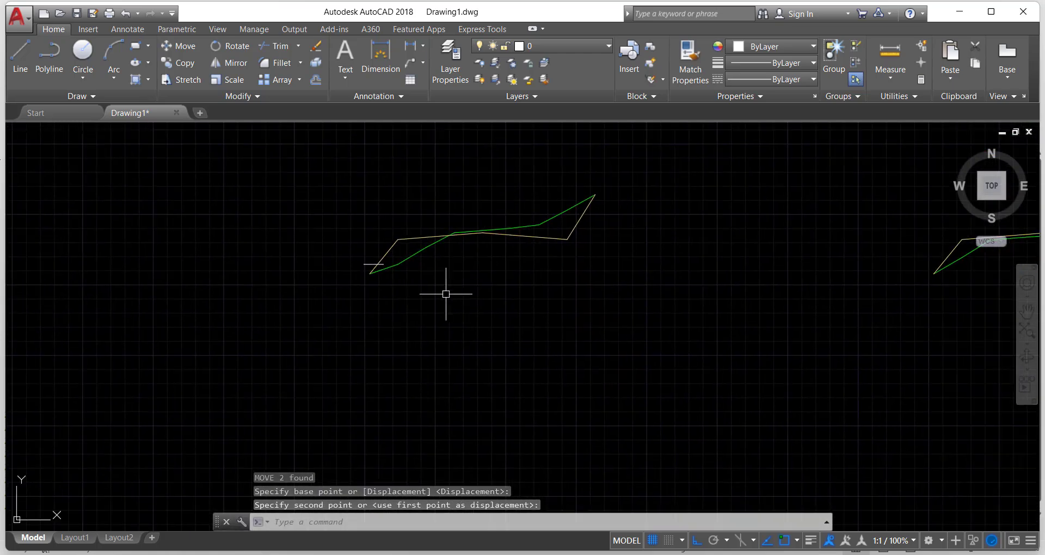
scroll(544, 320, "down", 4)
scroll(501, 350, "down", 4)
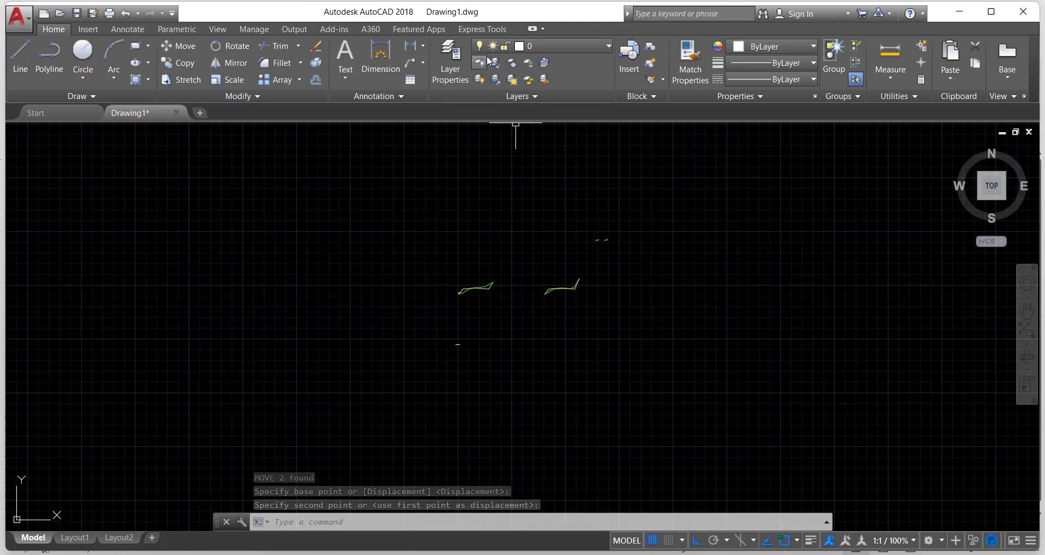
left_click(587, 48)
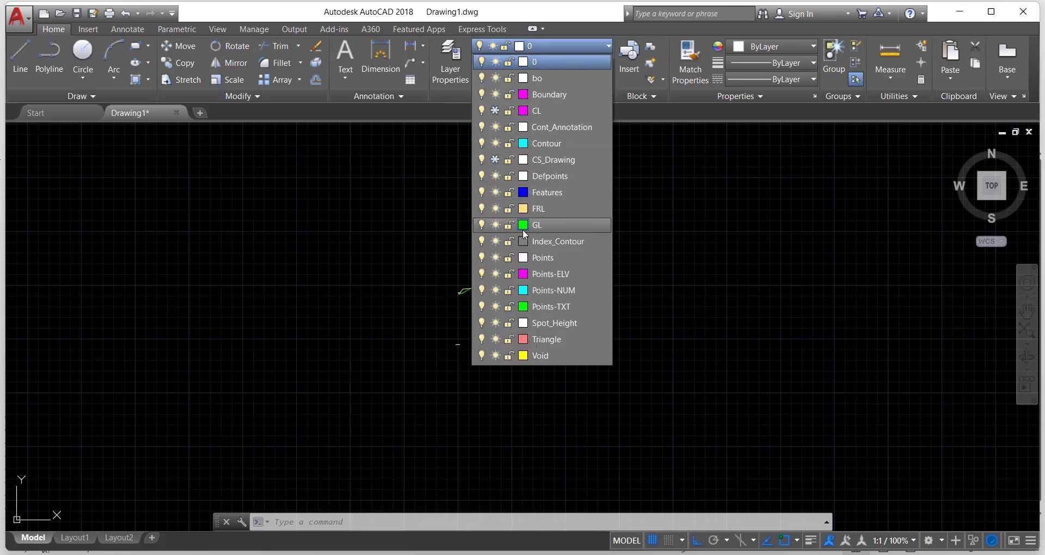
left_click(494, 160)
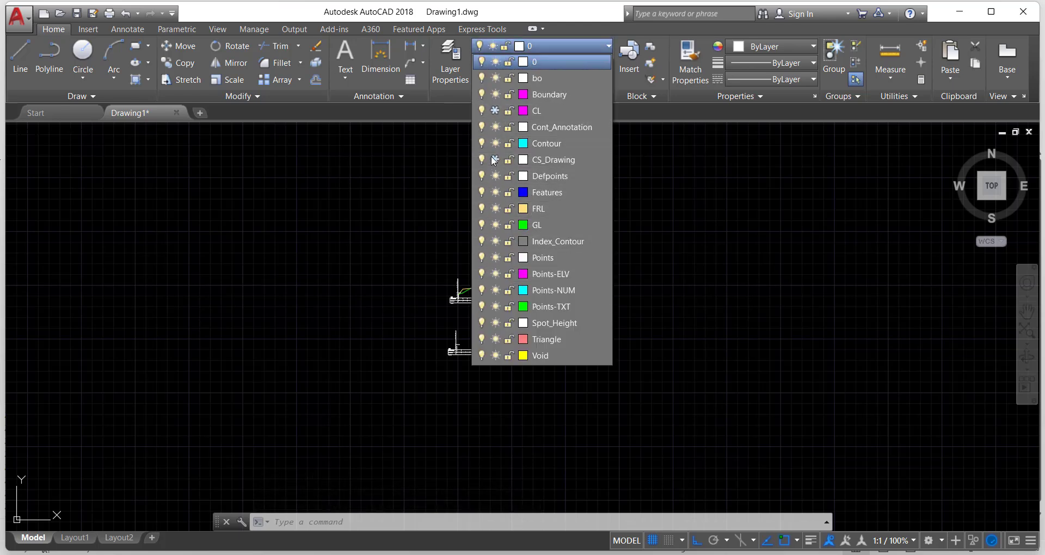
left_click(492, 111)
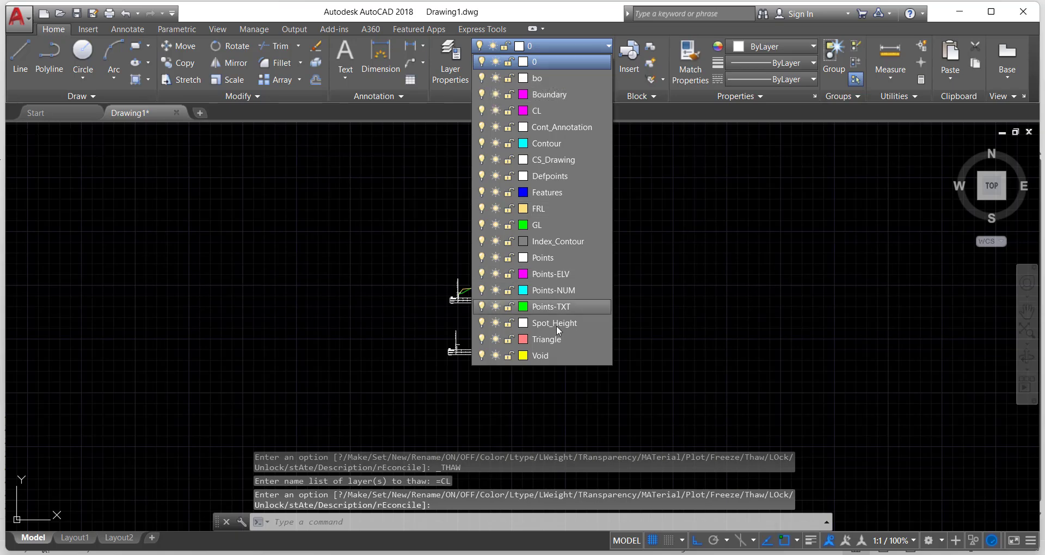
Delete the horizontal reference line at the 982 mark of the upper 0+000.00 section
scroll(483, 303, "up", 10)
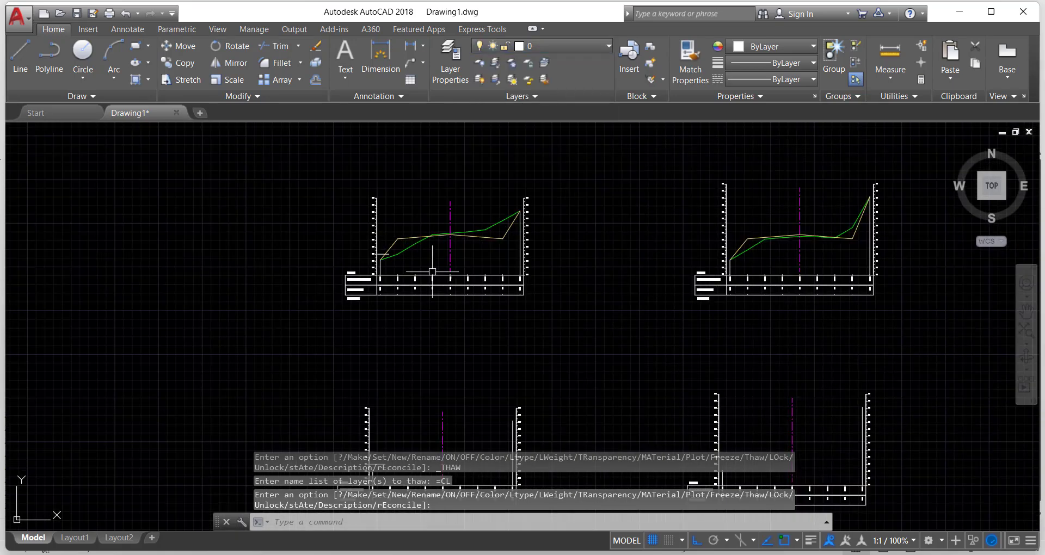
left_click(302, 240)
mouse_move(303, 238)
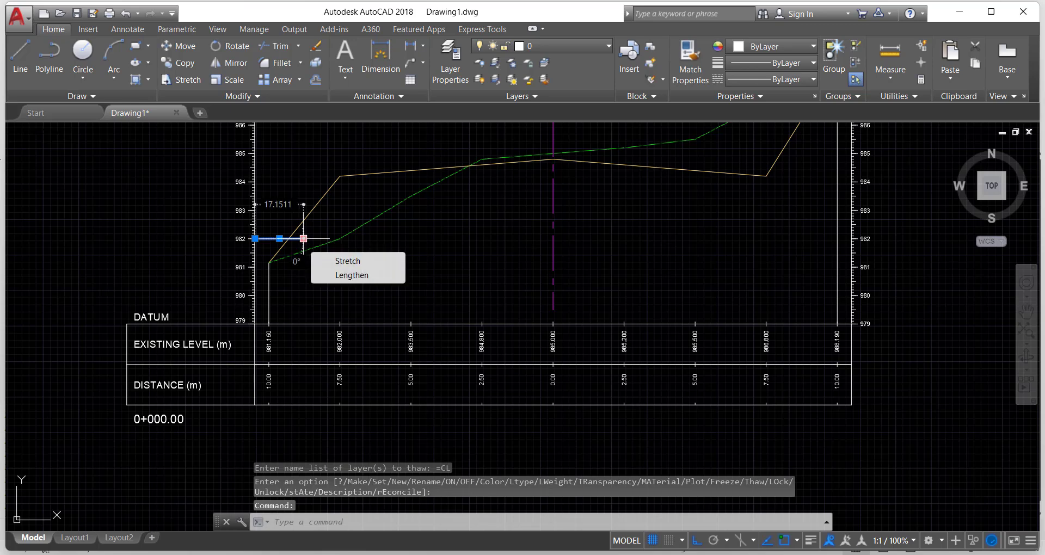
key("Delete")
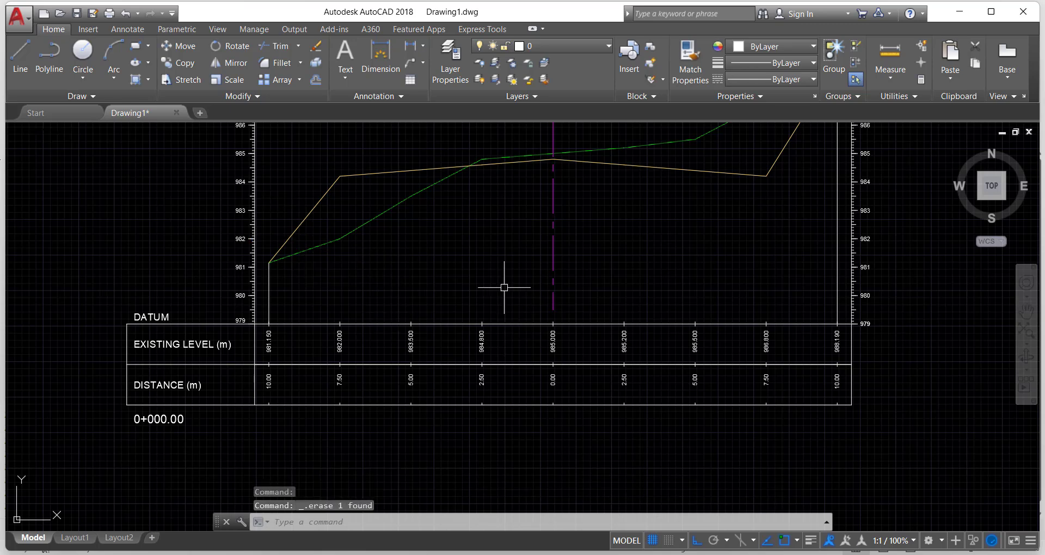
Examine the overlaid ground and FRL lines in the upper cross sections
scroll(497, 288, "down", 8)
scroll(583, 340, "down", 2)
middle_click_drag(582, 340, 488, 282)
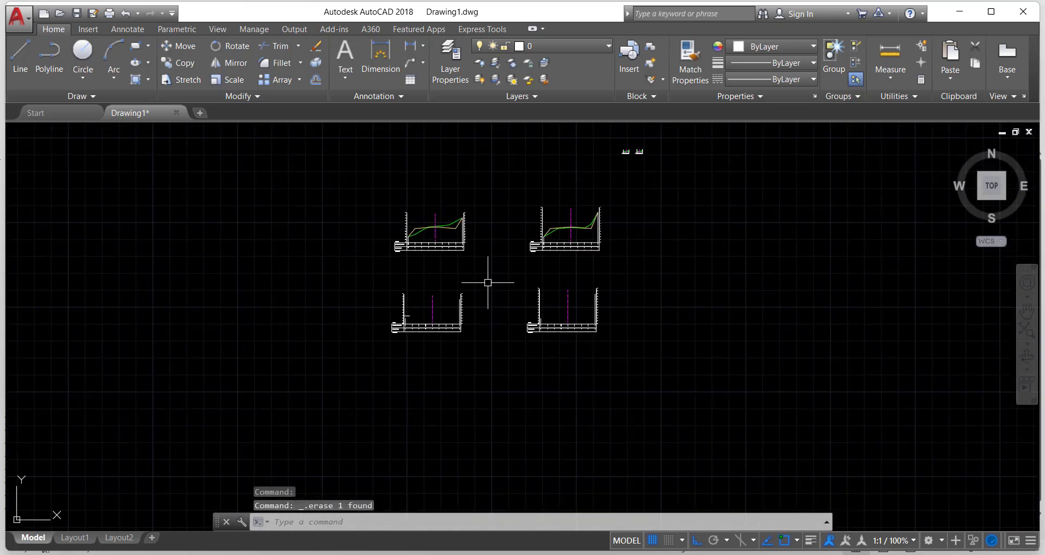
scroll(433, 244, "up", 4)
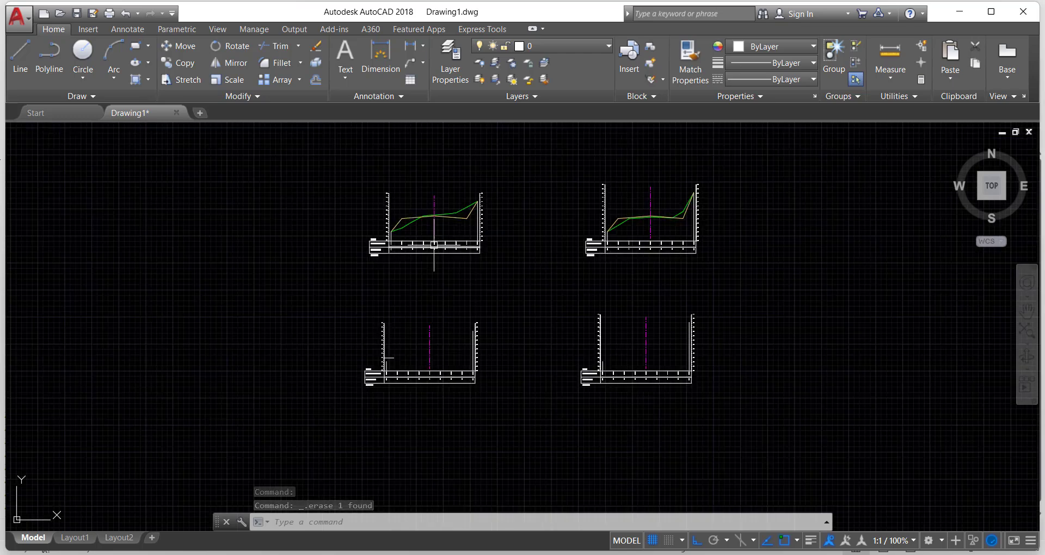
scroll(433, 245, "up", 6)
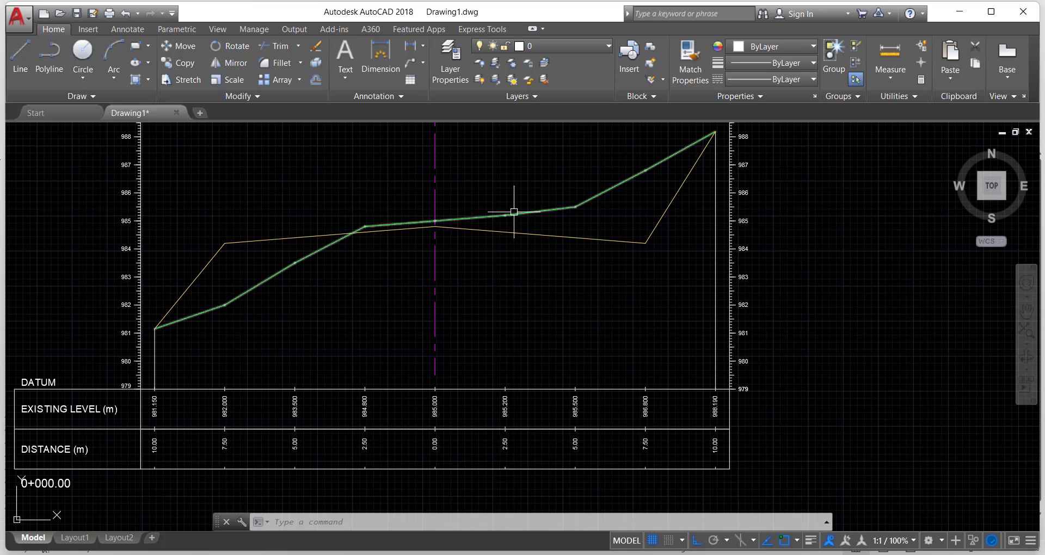
scroll(510, 240, "down", 10)
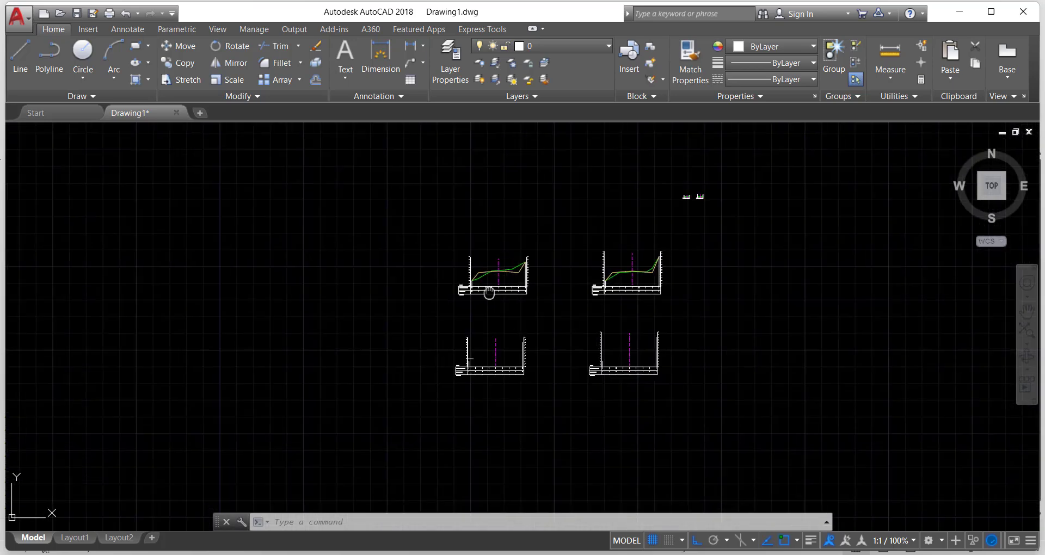
mouse_move(512, 334)
middle_mouse_down()
mouse_move(488, 333)
mouse_move(501, 343)
middle_mouse_up()
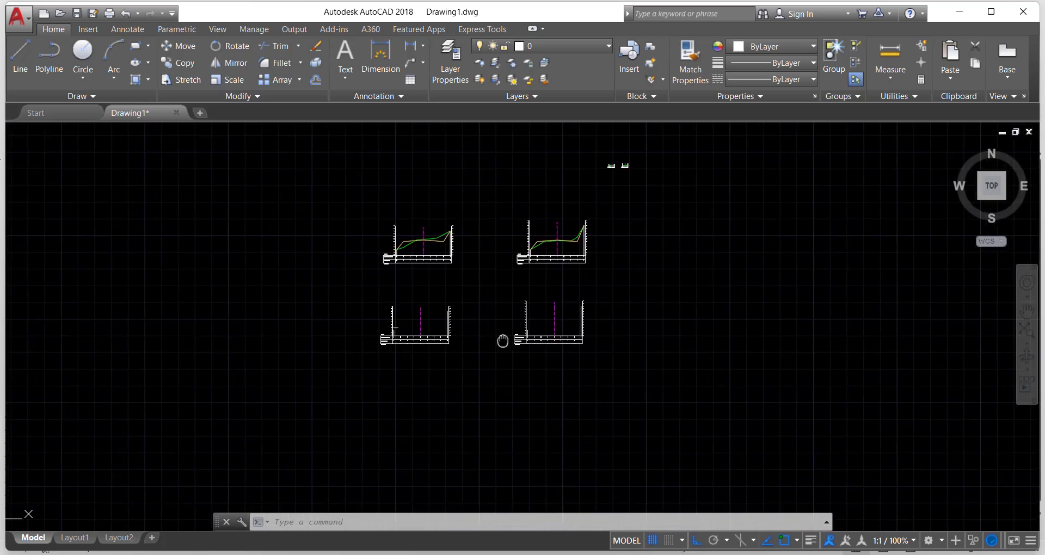
Scale all four cross sections by 0.1 about the lower-left corner of the upper 0+000.00 section's table
left_click(664, 432)
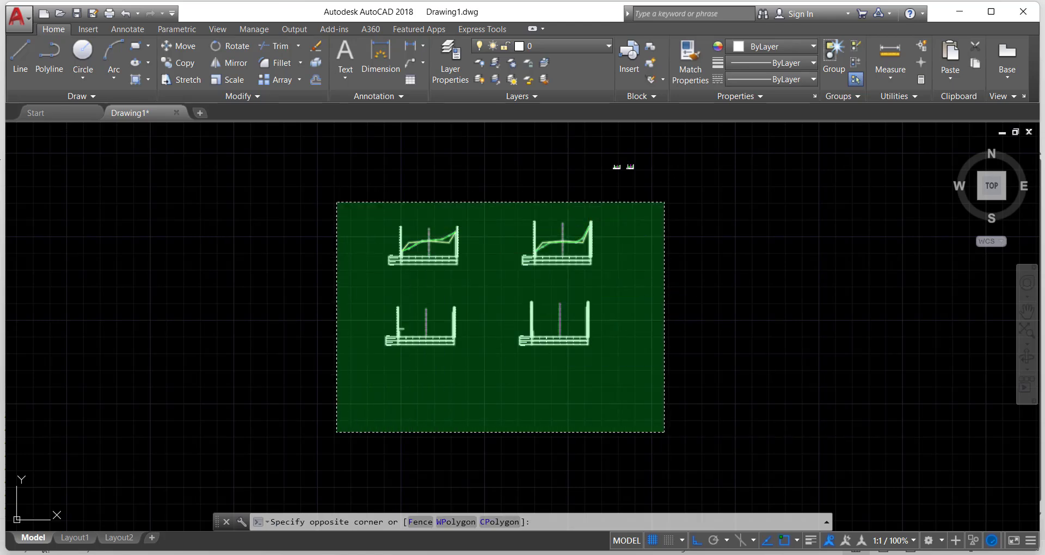
left_click(317, 178)
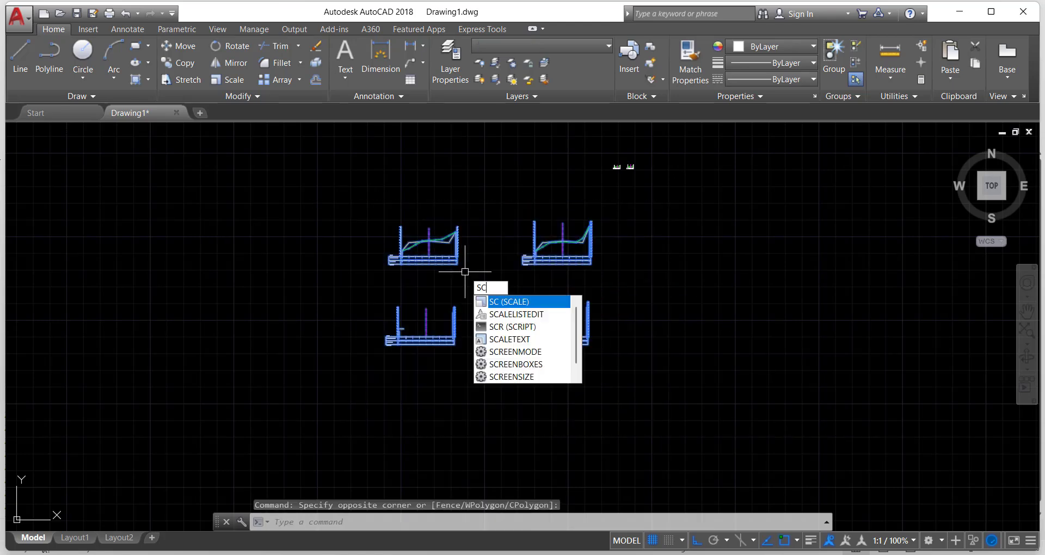
key("Return")
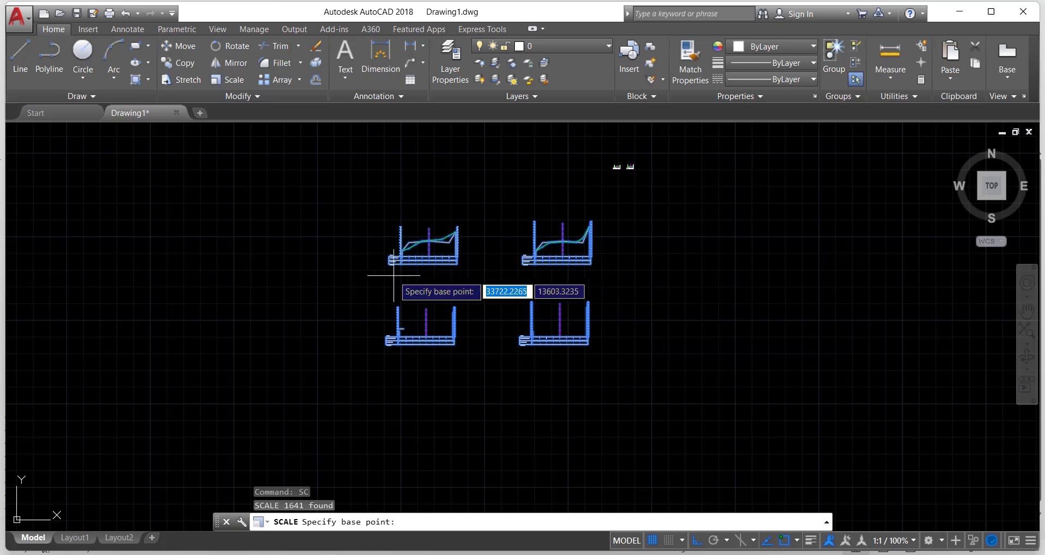
scroll(373, 278, "up", 5)
scroll(378, 226, "up", 5)
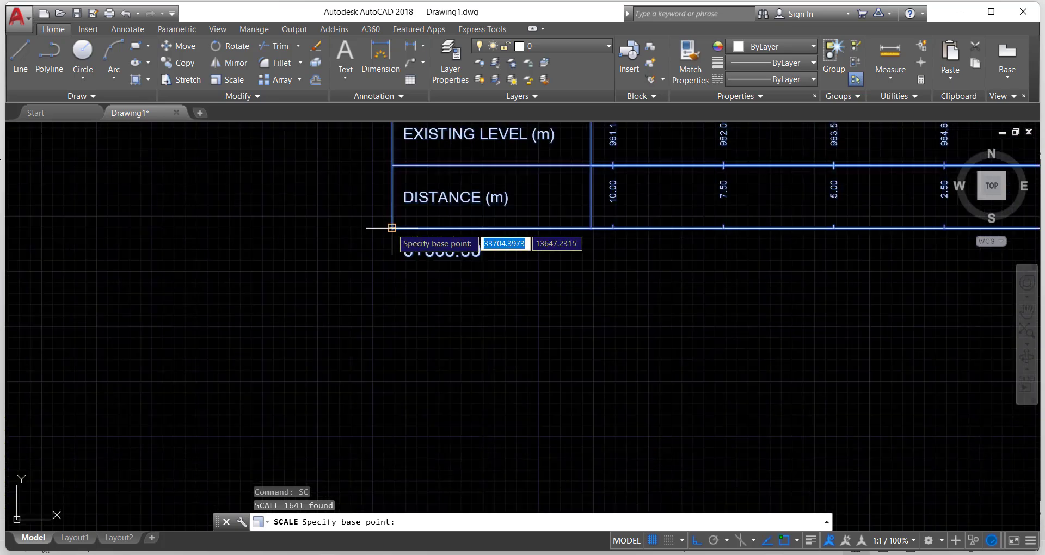
left_click(391, 228)
type("0")
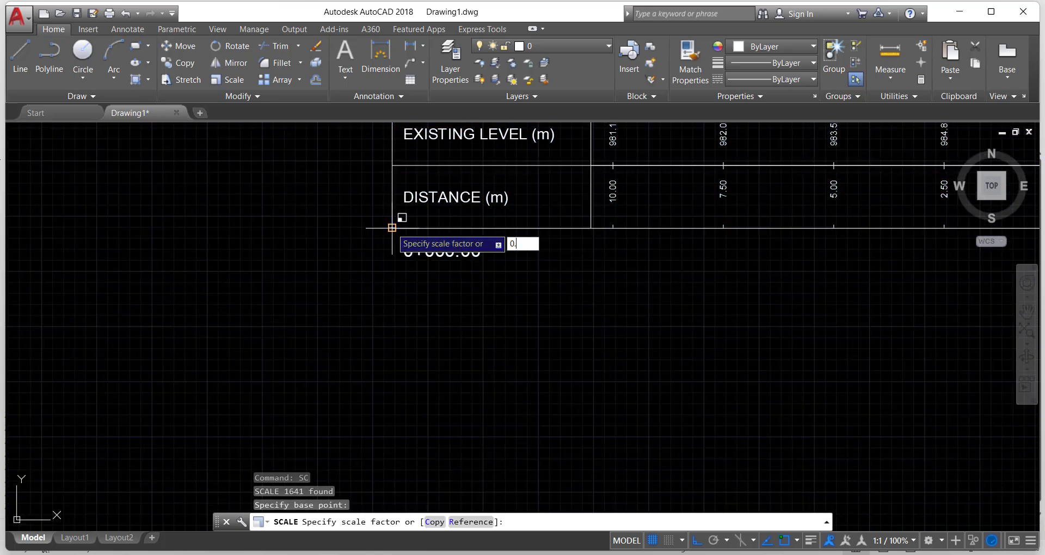
type(".1")
key("Return")
scroll(392, 228, "down", 5)
scroll(466, 214, "down", 5)
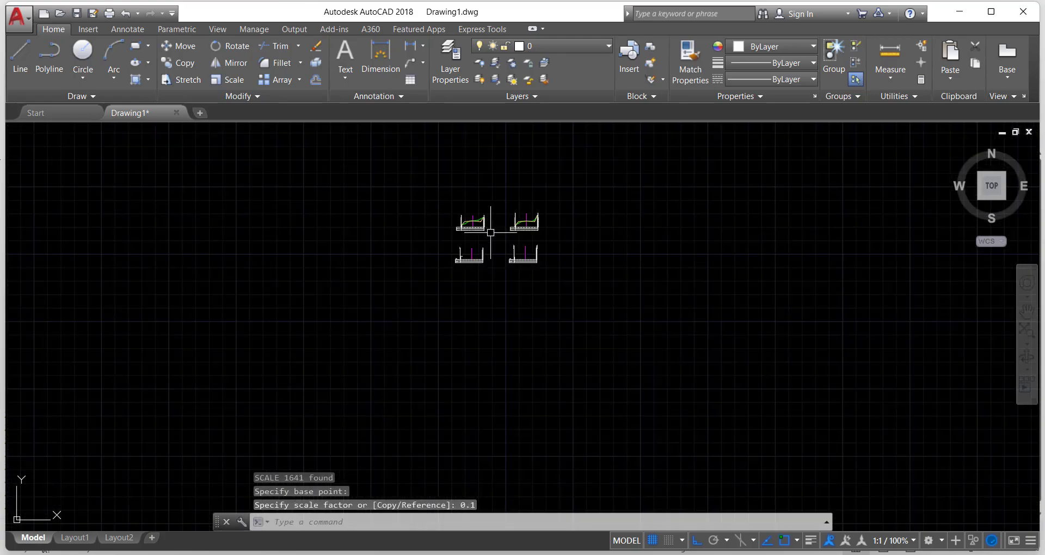
Make bo the current layer
middle_click_drag(545, 259, 478, 338)
scroll(508, 310, "up", 6)
scroll(497, 285, "up", 9)
scroll(550, 319, "up", 3)
scroll(540, 339, "down", 4)
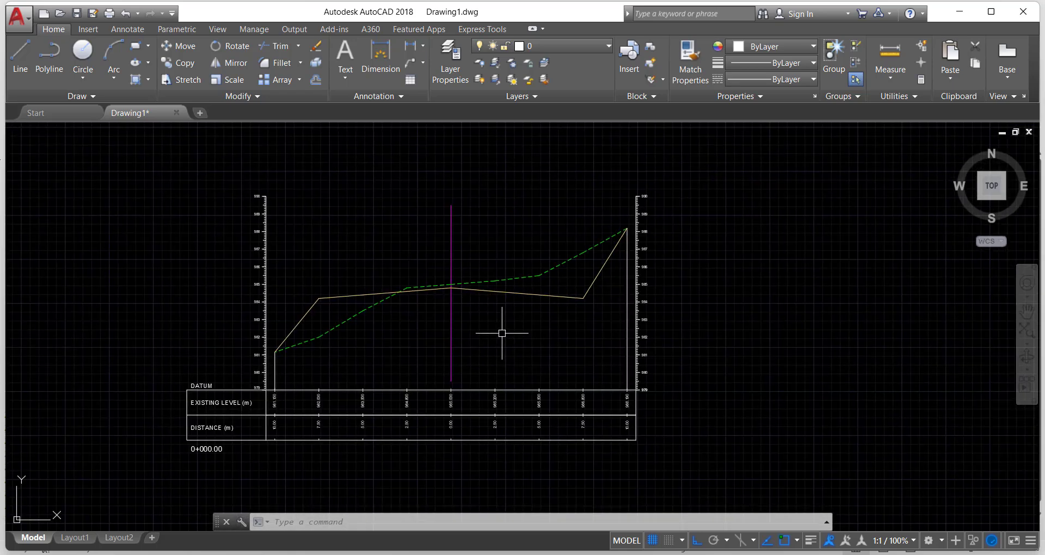
scroll(502, 333, "up", 2)
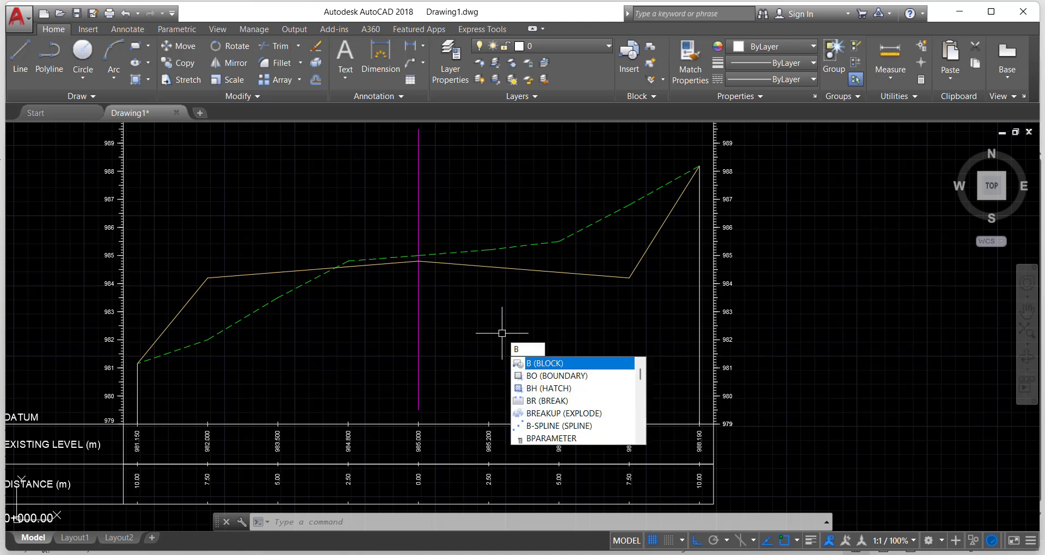
key("Escape")
left_click(587, 50)
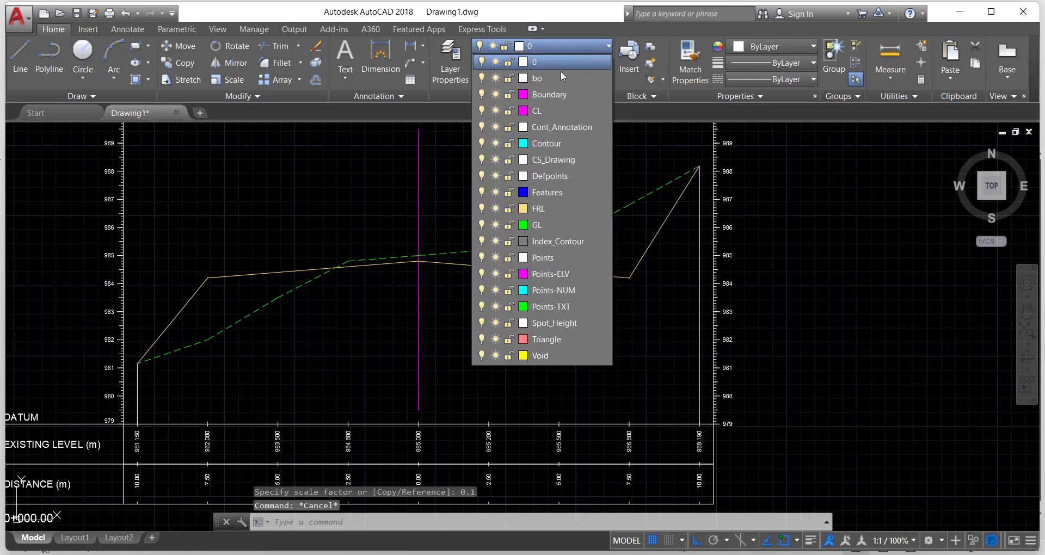
left_click(553, 82)
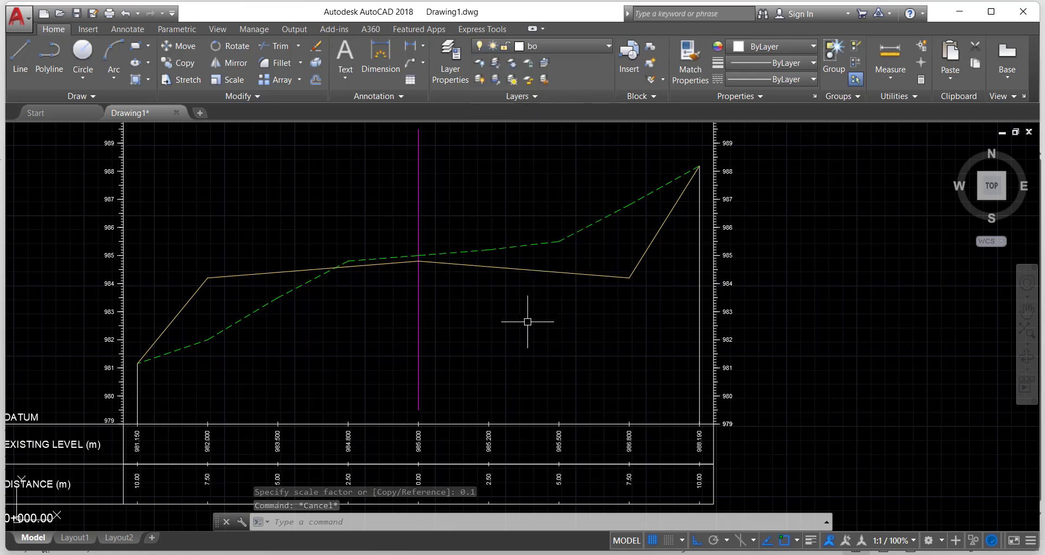
Create boundary polylines for the three regions enclosed between the ground and FRL lines in the upper 0+000.00 section
type("bo")
key("Return")
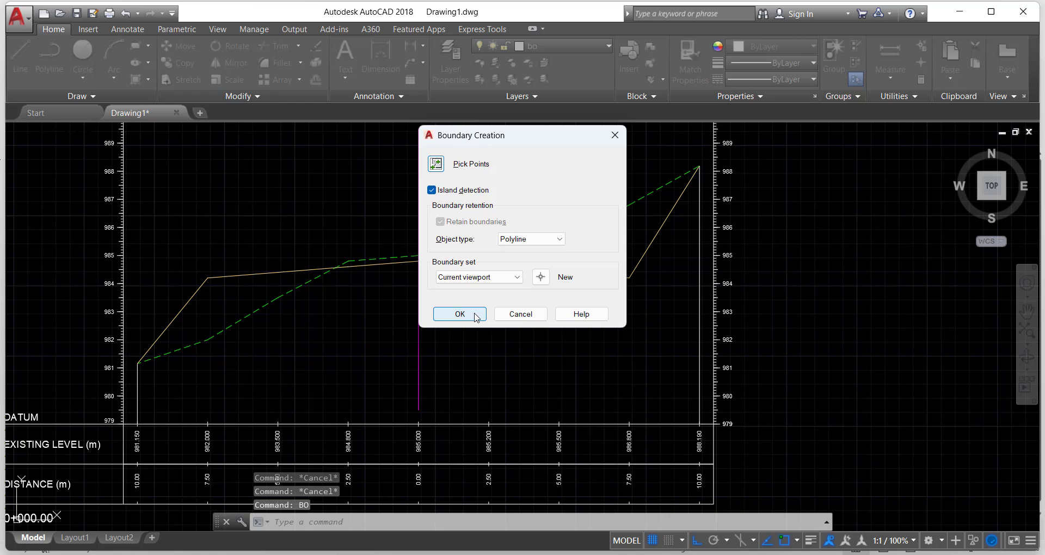
left_click(474, 315)
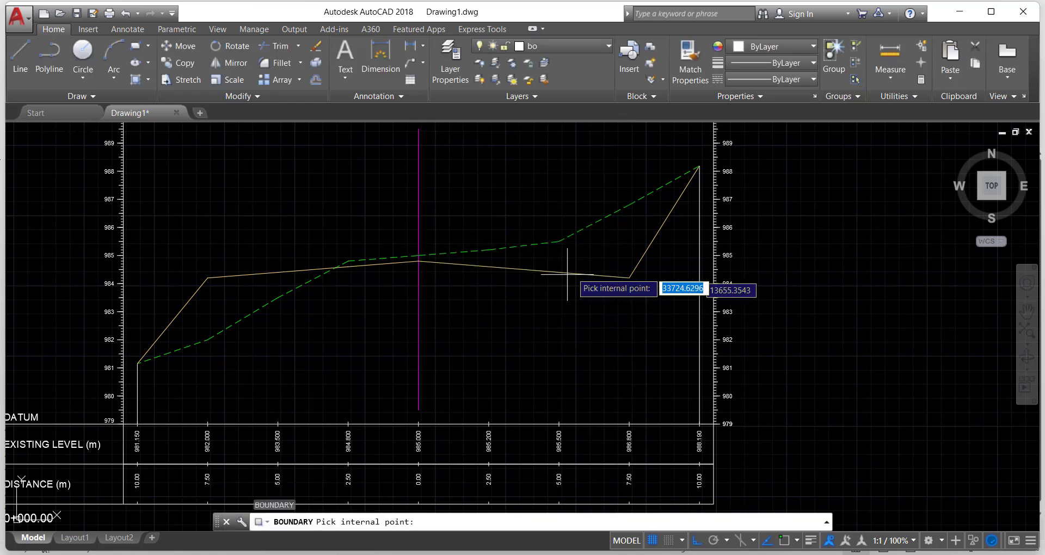
left_click(580, 261)
scroll(386, 264, "up", 6)
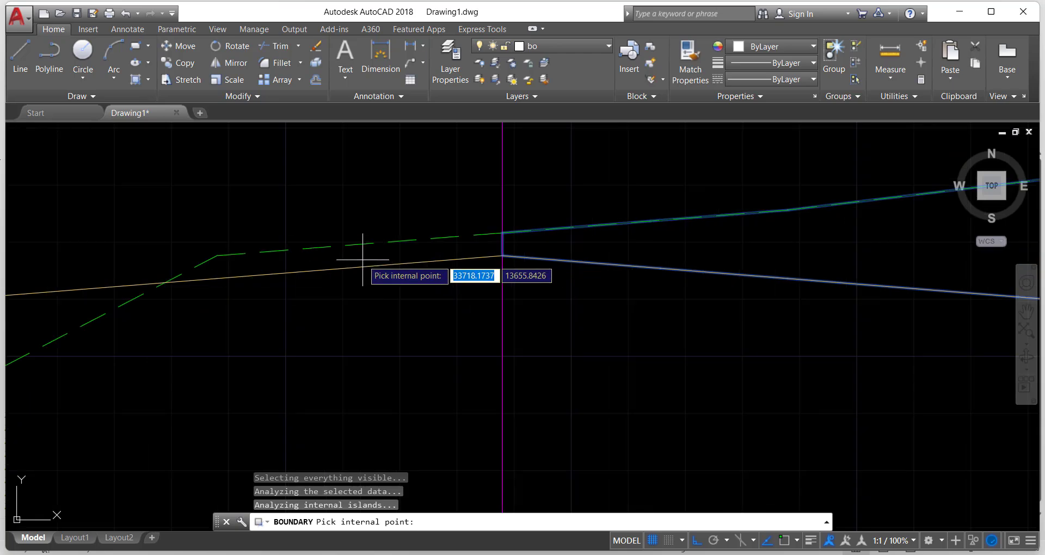
left_click(362, 258)
scroll(361, 258, "down", 4)
scroll(357, 279, "up", 2)
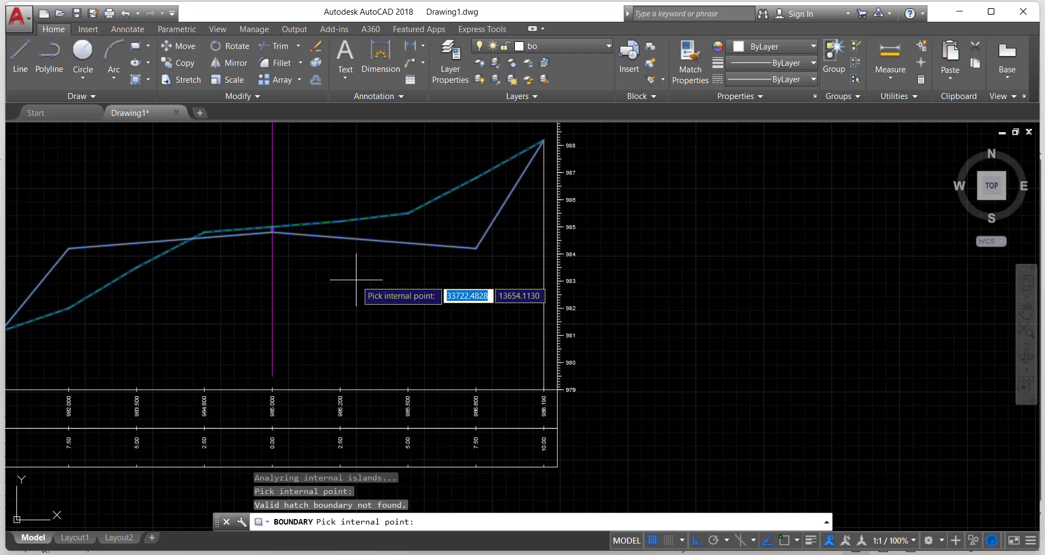
key("Return")
scroll(356, 279, "down", 6)
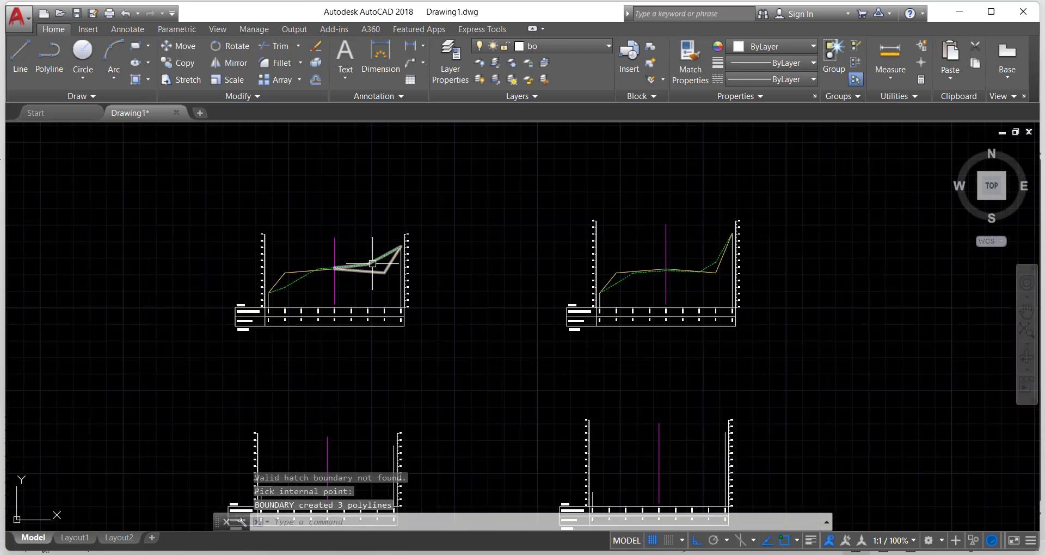
Create boundary polylines for the three regions enclosed between the ground and FRL lines and the centre line in the upper 0+020.00 section
scroll(655, 297, "up", 8)
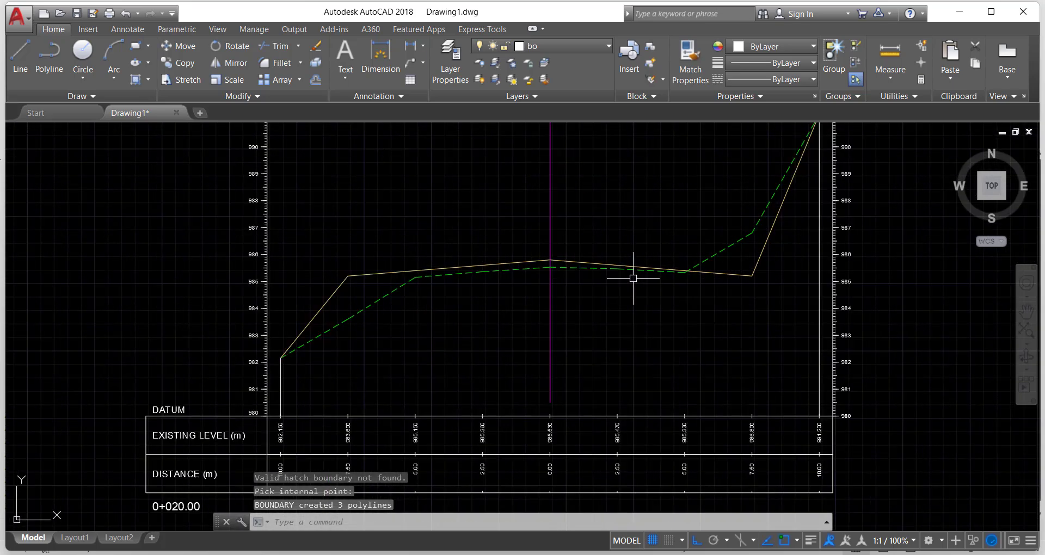
key("Escape")
scroll(632, 278, "down", 2)
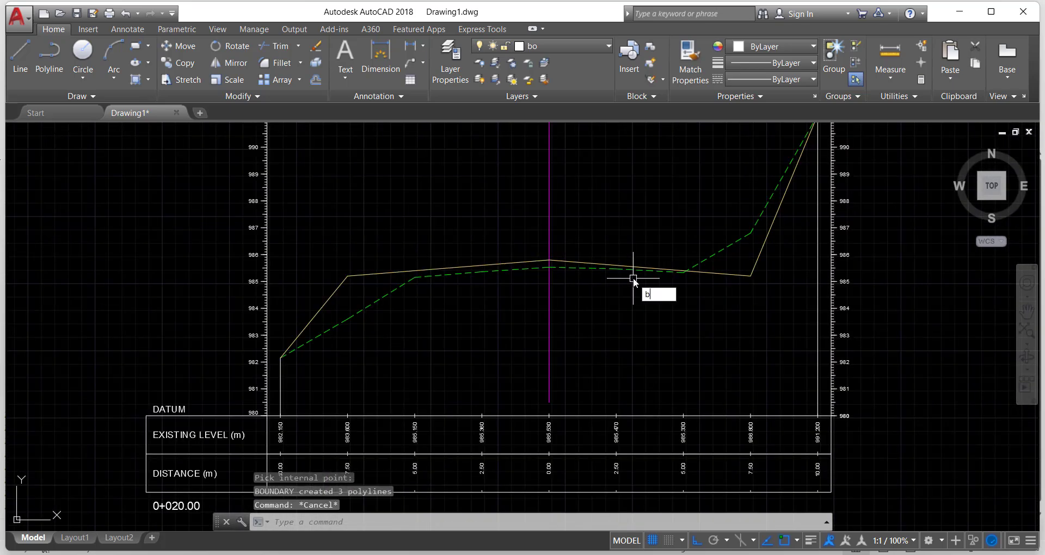
key("Return")
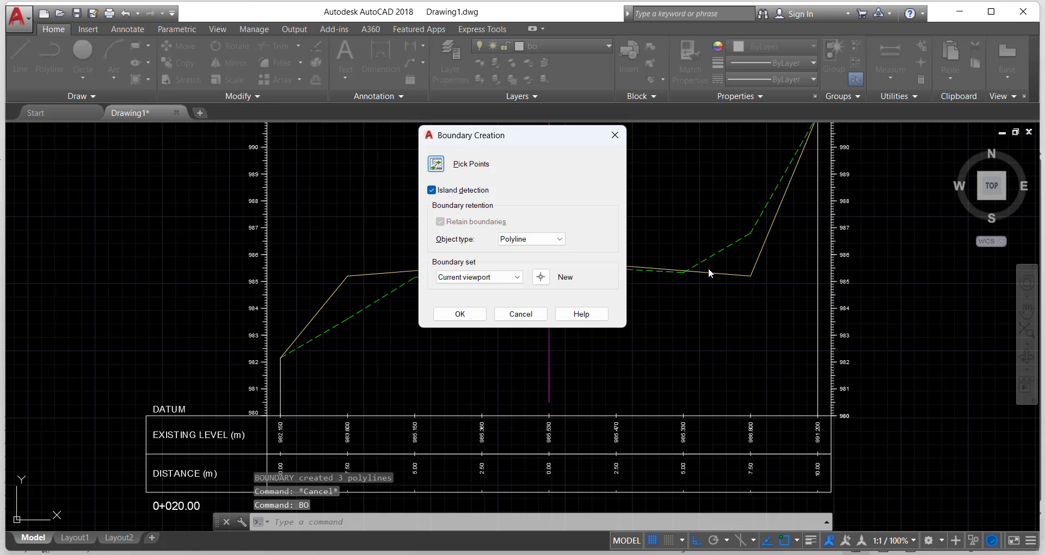
key("Return")
left_click(726, 261)
scroll(620, 268, "up", 4)
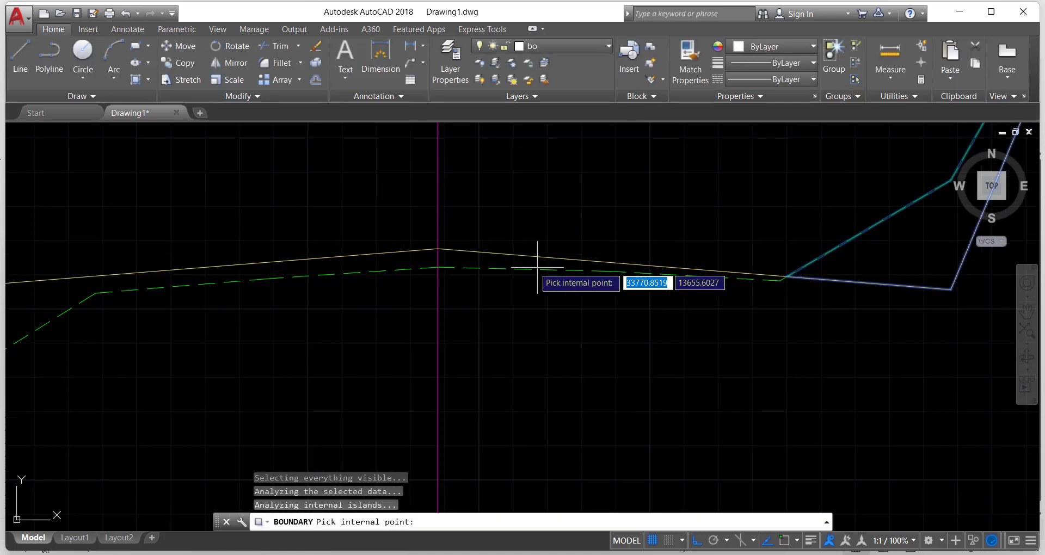
left_click(497, 255)
scroll(496, 258, "down", 4)
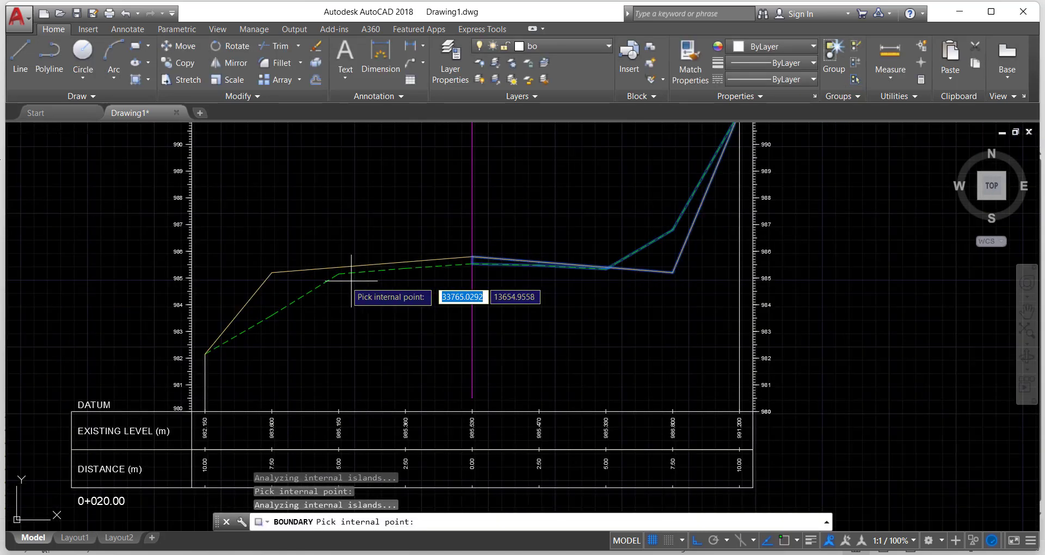
left_click(306, 282)
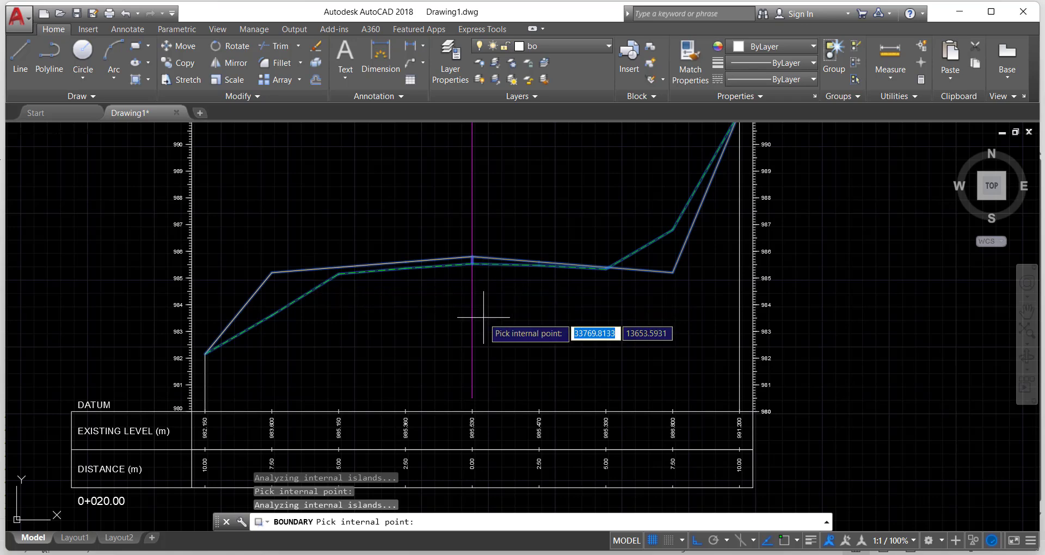
key("Return")
Examine the regions between the ground and FRL lines in the upper 0+020.00 and 0+000.00 sections
scroll(483, 319, "down", 6)
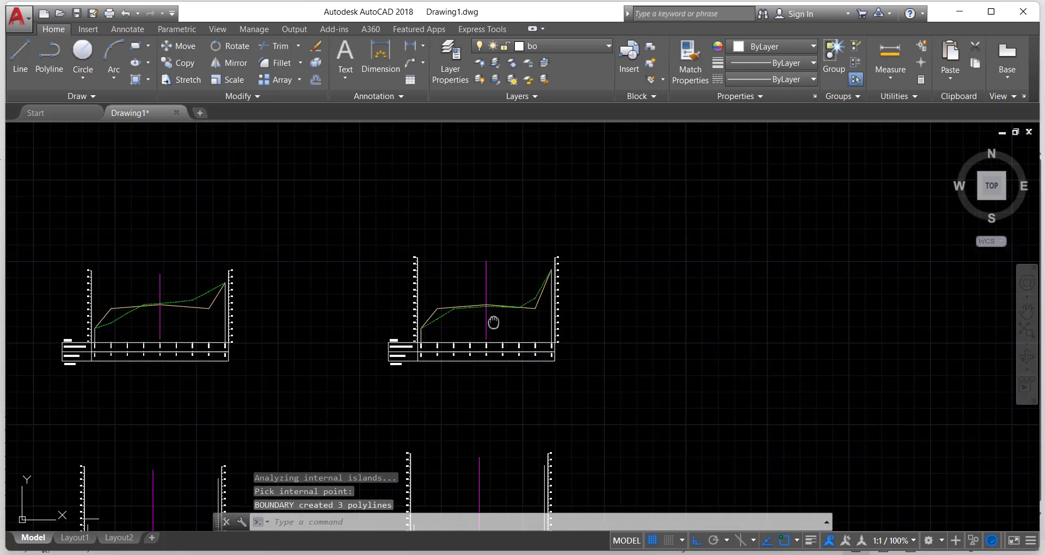
scroll(586, 302, "up", 4)
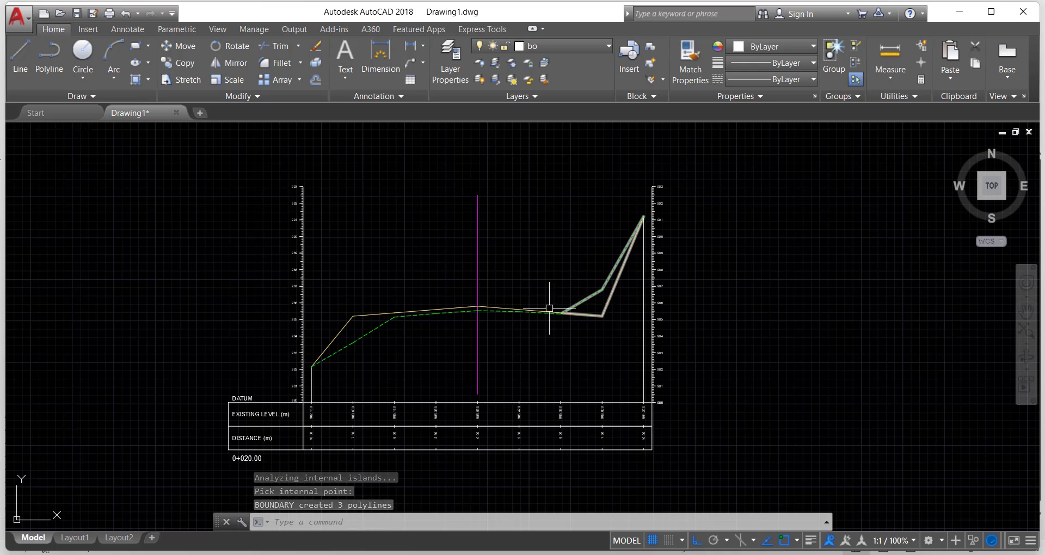
scroll(566, 396, "down", 4)
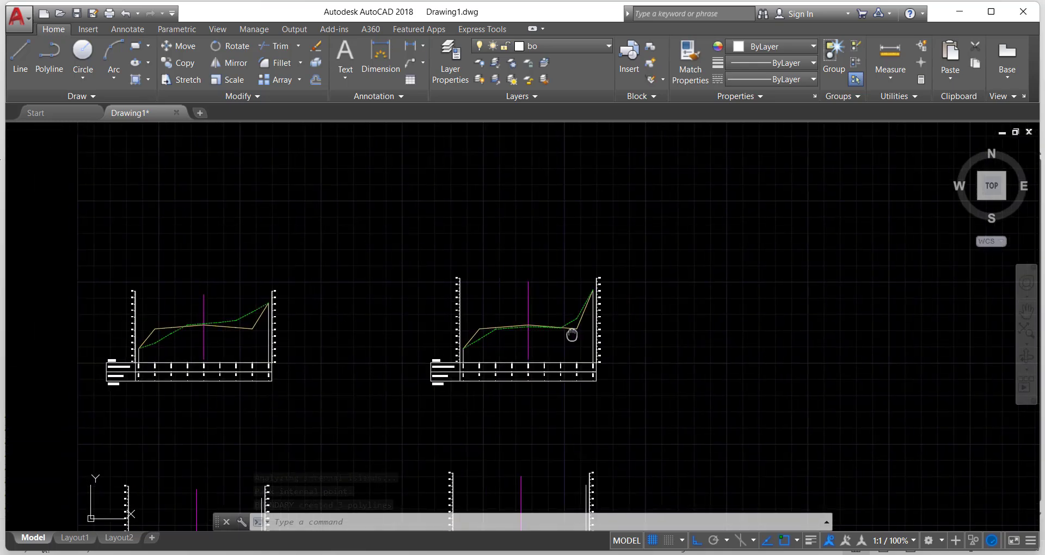
middle_click_drag(522, 334, 685, 334)
scroll(371, 327, "up", 6)
middle_click_drag(371, 328, 381, 338)
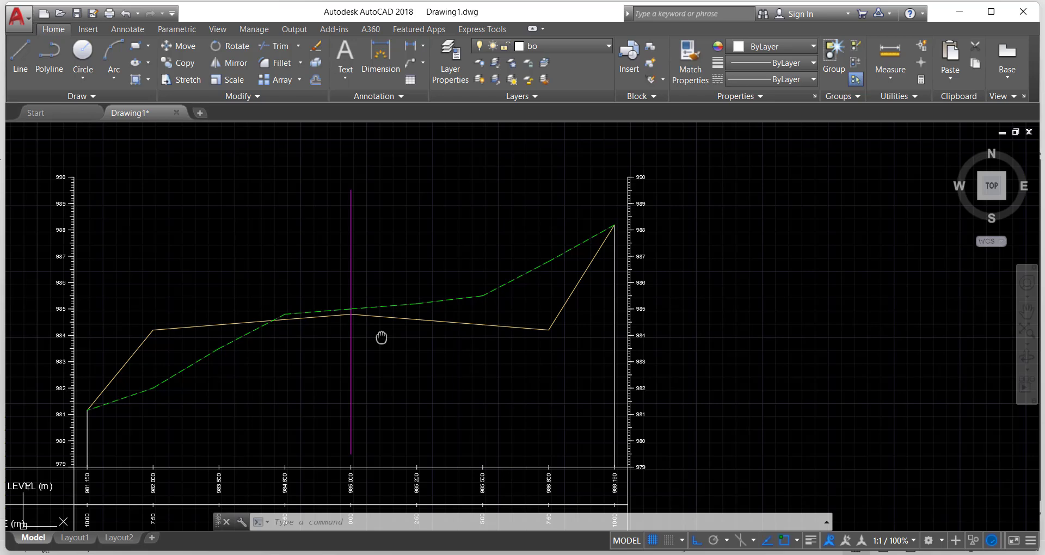
middle_click_drag(381, 338, 424, 363)
scroll(434, 358, "up", 2)
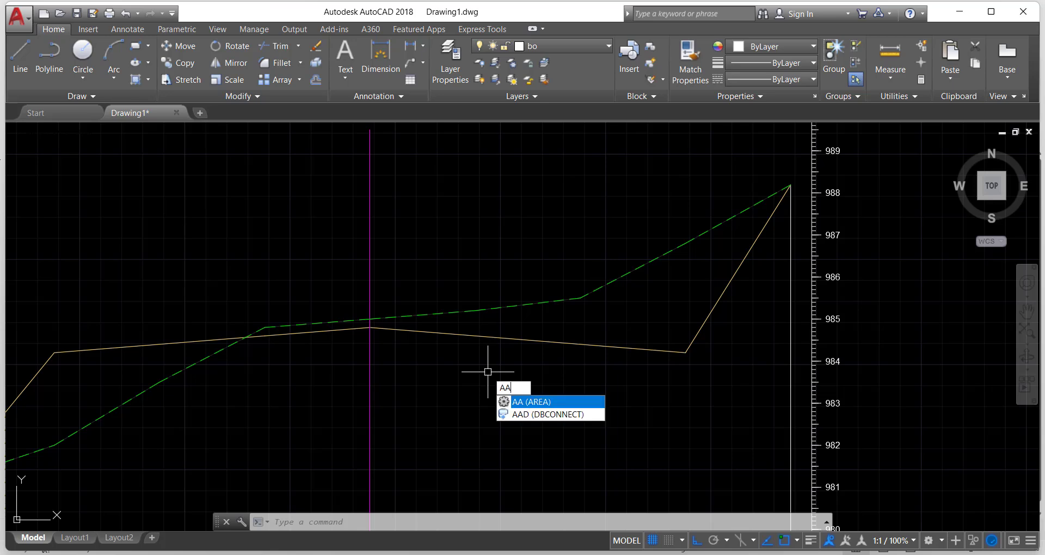
Measure the combined area of the two 0+000.00 boundaries where the ground line lies above the FRL, using Area's Add area and Object options
key("Return")
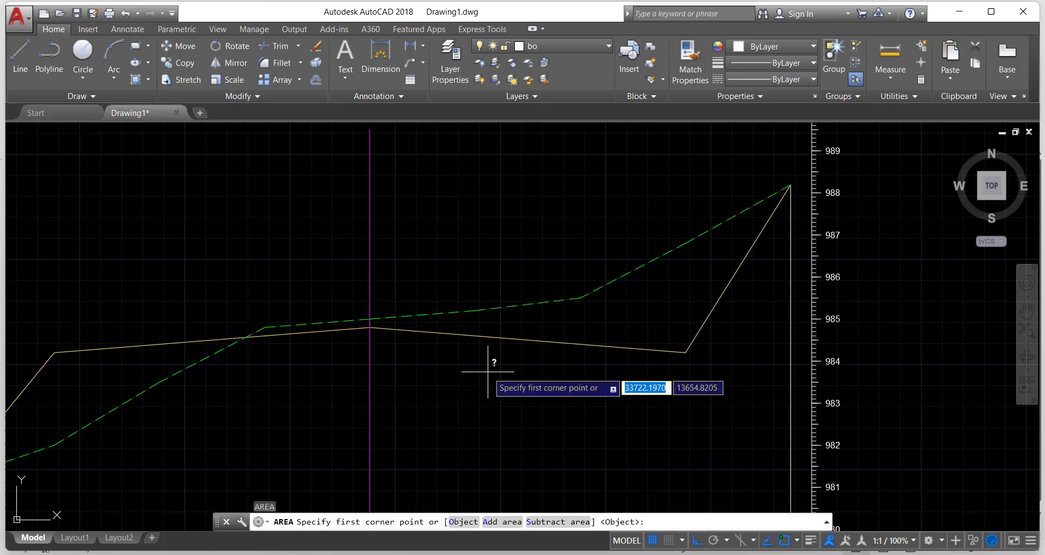
type("a")
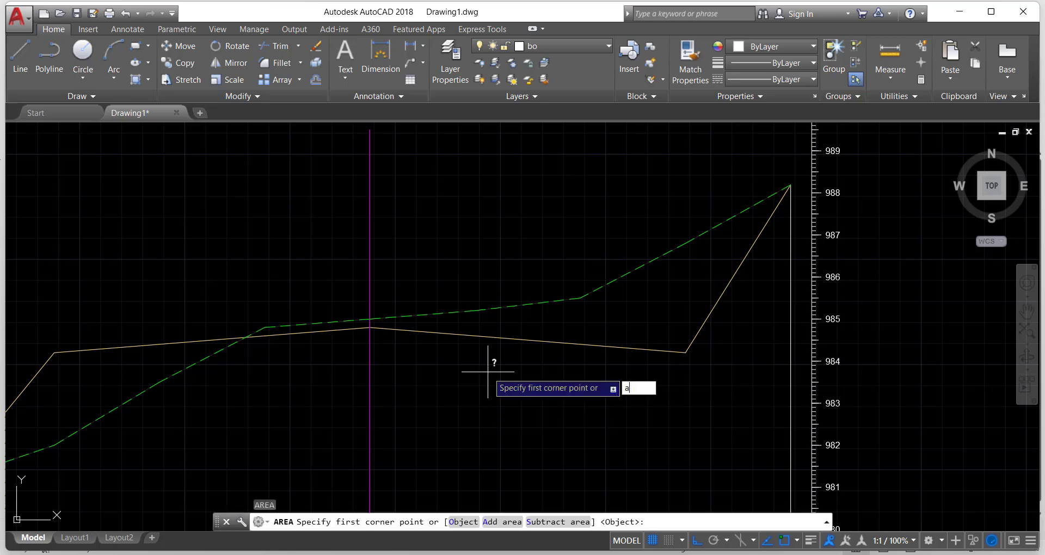
key("Return")
type("o")
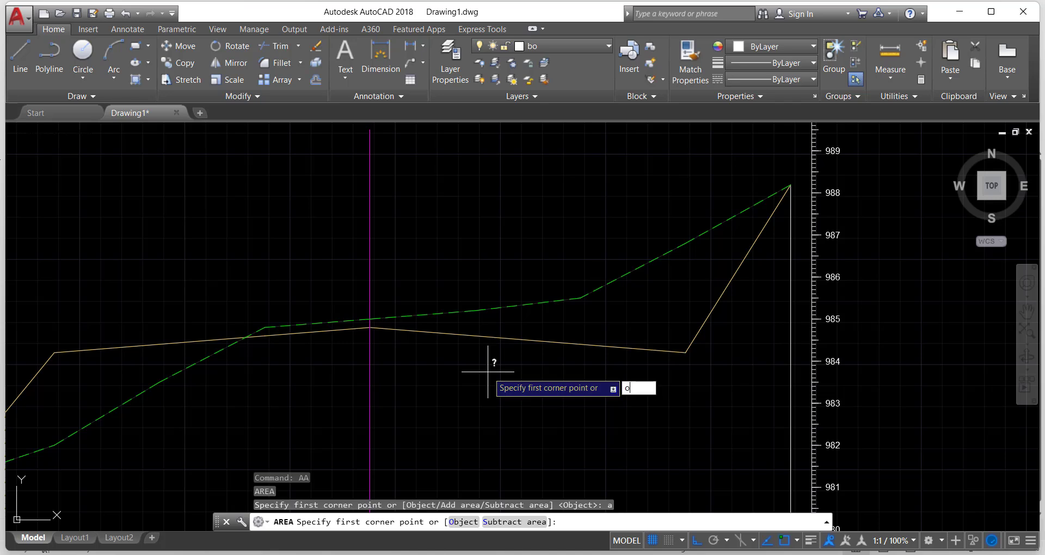
key("Return")
left_click(542, 300)
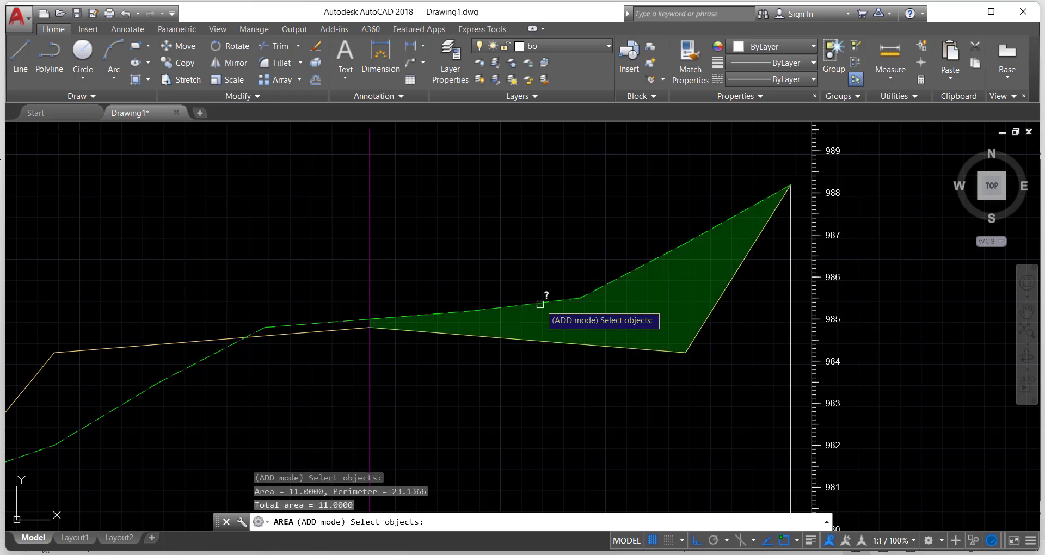
left_click(330, 320)
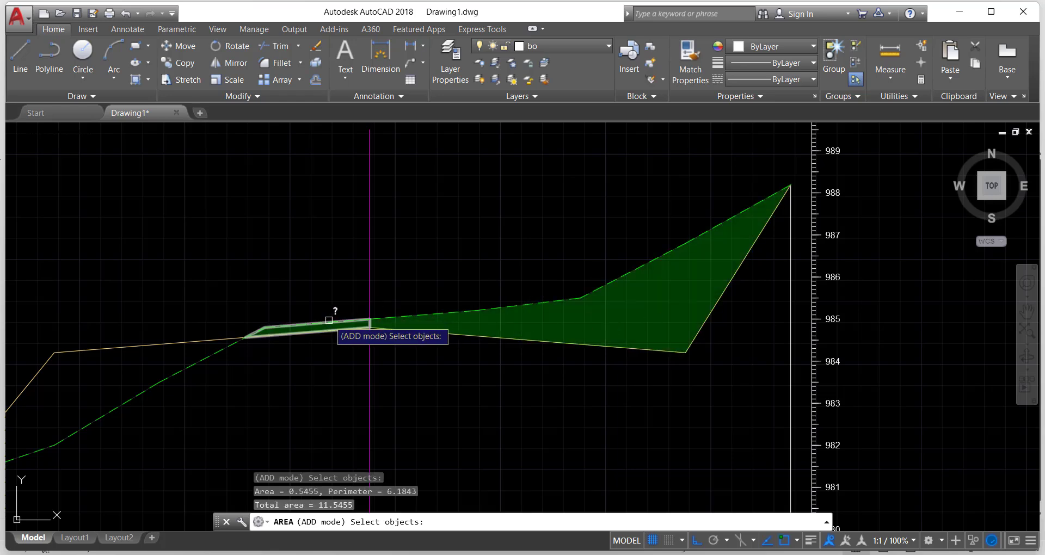
key("Return")
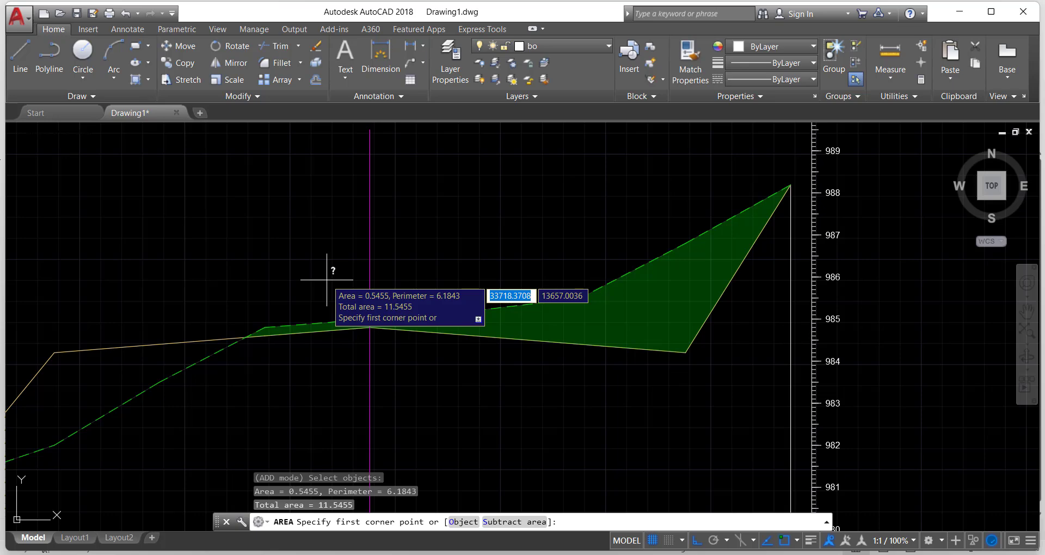
scroll(190, 351, "down", 3)
scroll(229, 343, "up", 3)
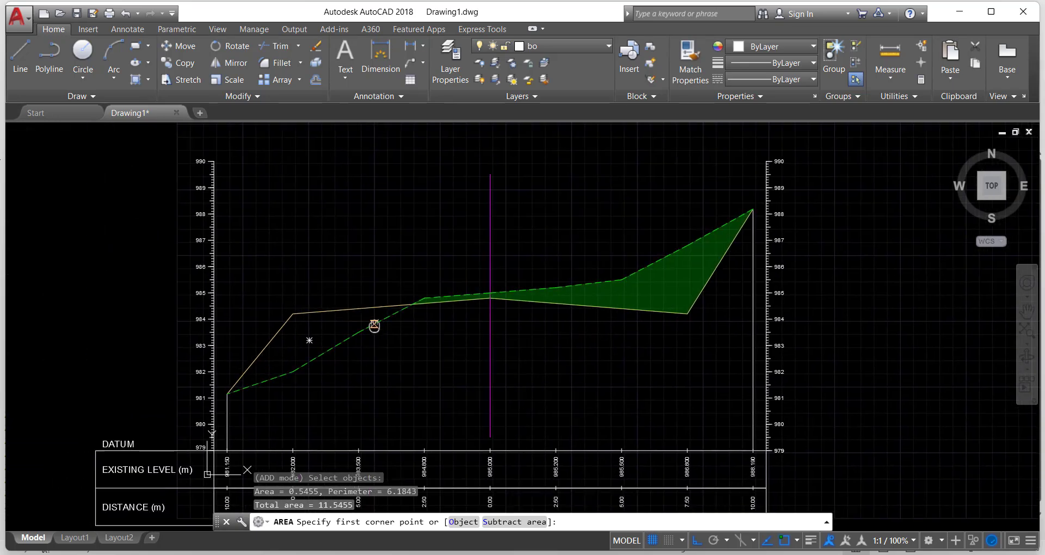
scroll(291, 337, "up", 2)
key("Escape")
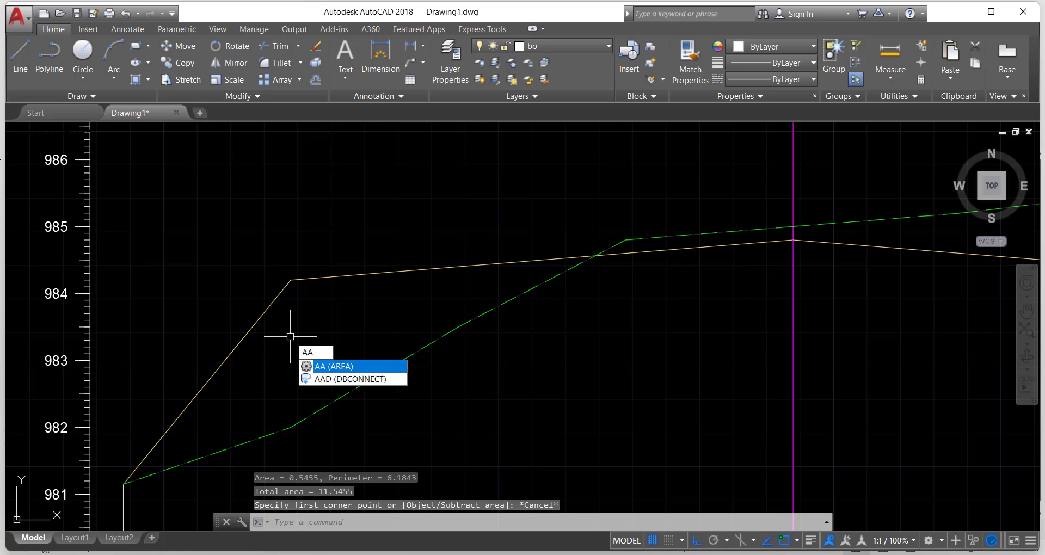
Measure the area of the 0+000.00 boundary where the FRL lies above the ground line, using Area's Object option
key("Return")
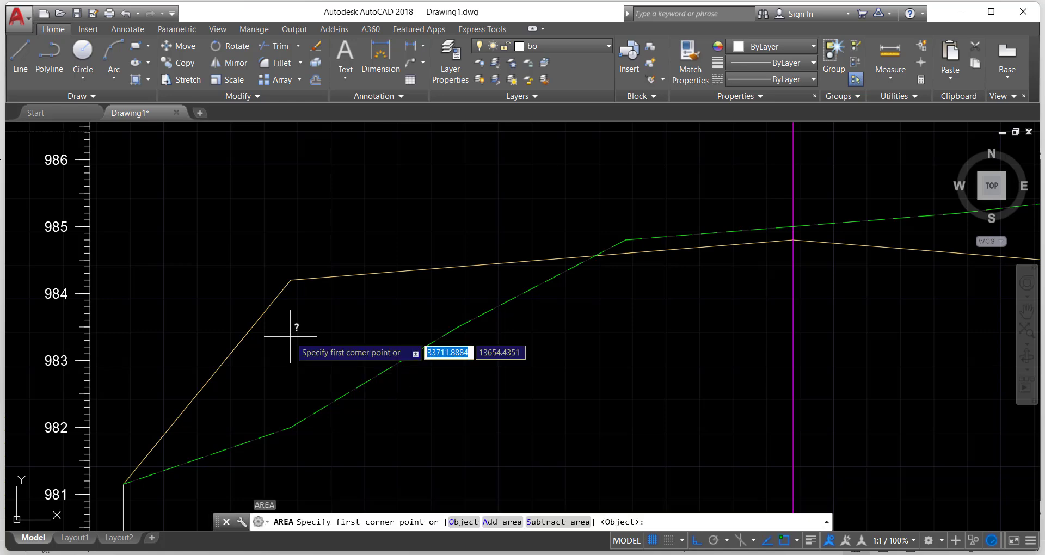
type("o")
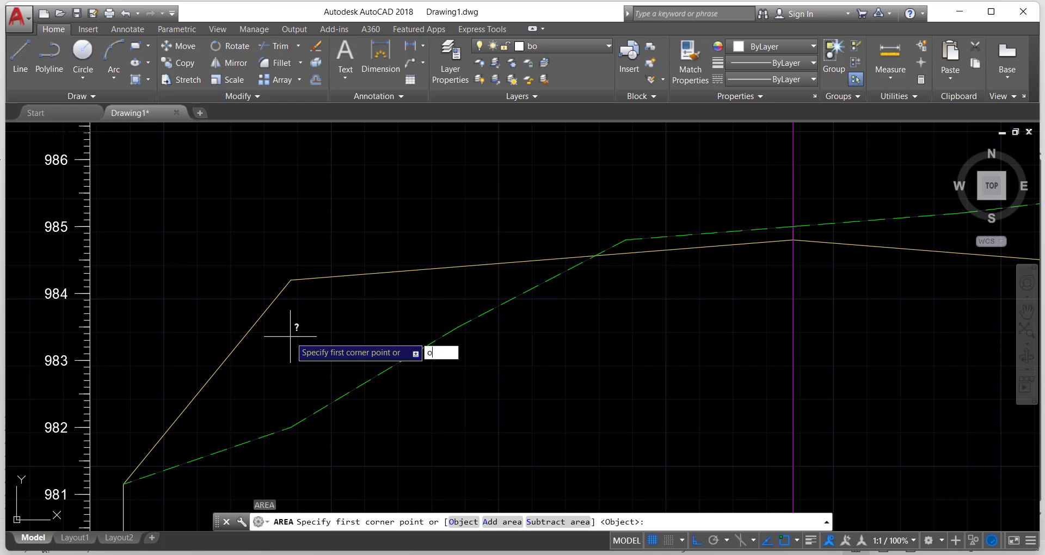
key("Return")
left_click(262, 317)
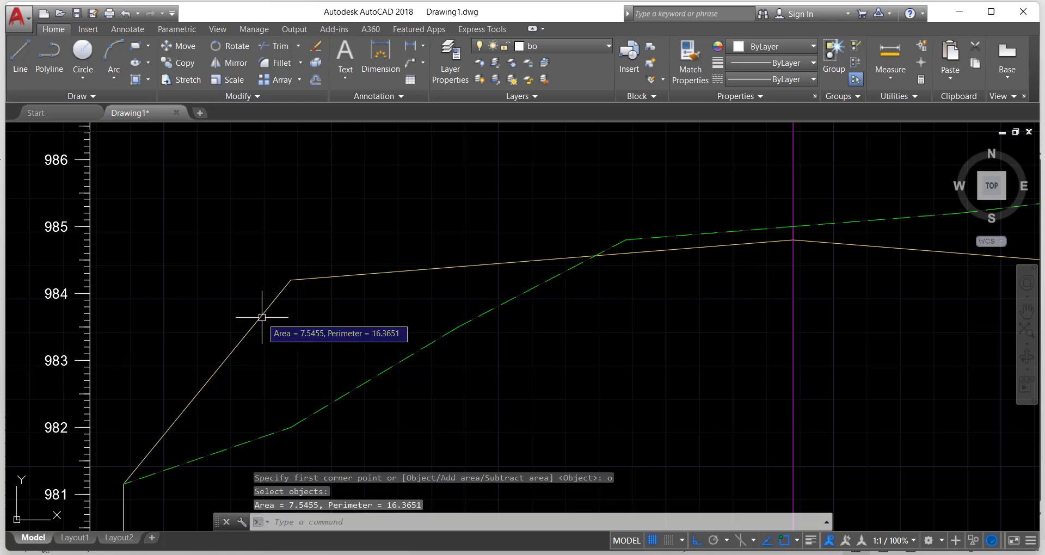
Measure the area of the 0+020.00 boundary where the ground line lies above the FRL, using Area's Object option
scroll(318, 333, "down", 3)
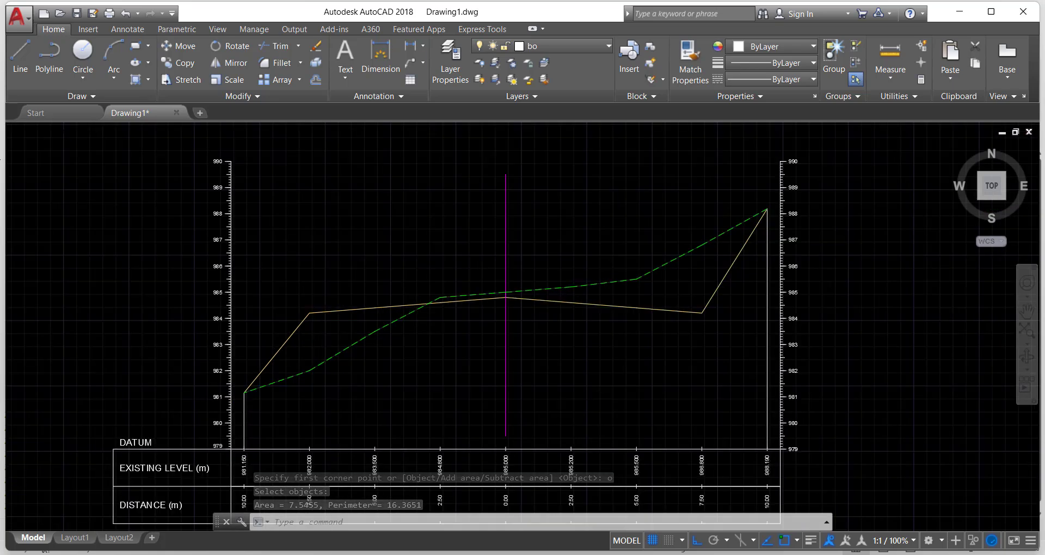
scroll(318, 334, "down", 2)
middle_click_drag(506, 345, 318, 310)
middle_click_drag(675, 327, 517, 324)
middle_click_drag(925, 305, 443, 342)
scroll(541, 322, "up", 2)
scroll(541, 331, "up", 2)
scroll(541, 331, "up", 1)
middle_click_drag(541, 332, 587, 354)
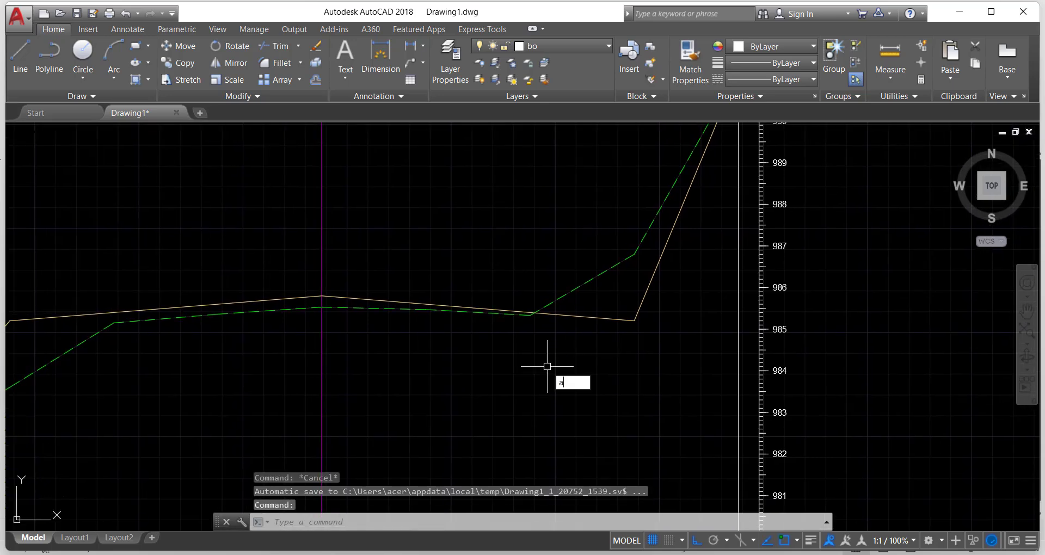
key("Return")
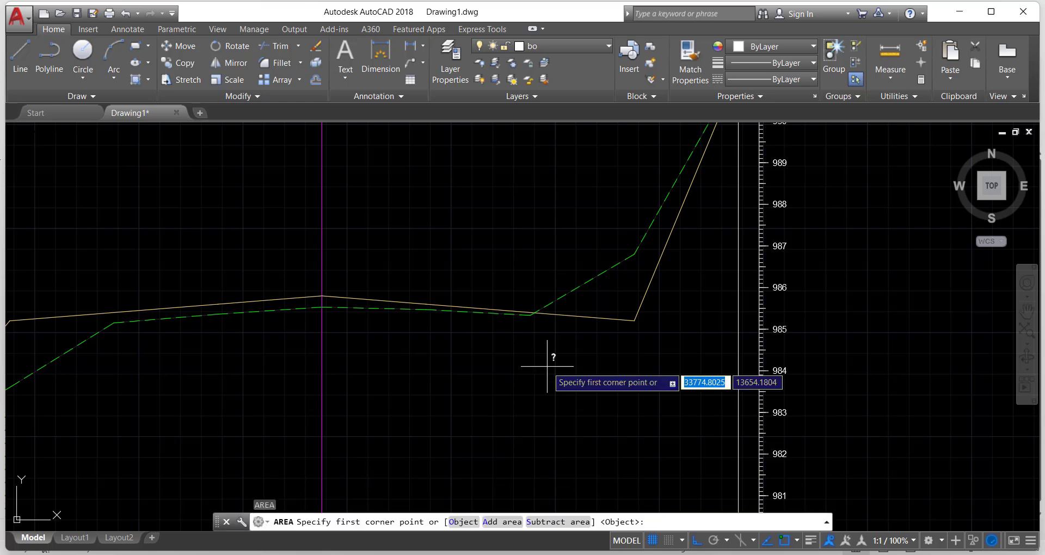
type("o")
key("Return")
left_click(572, 292)
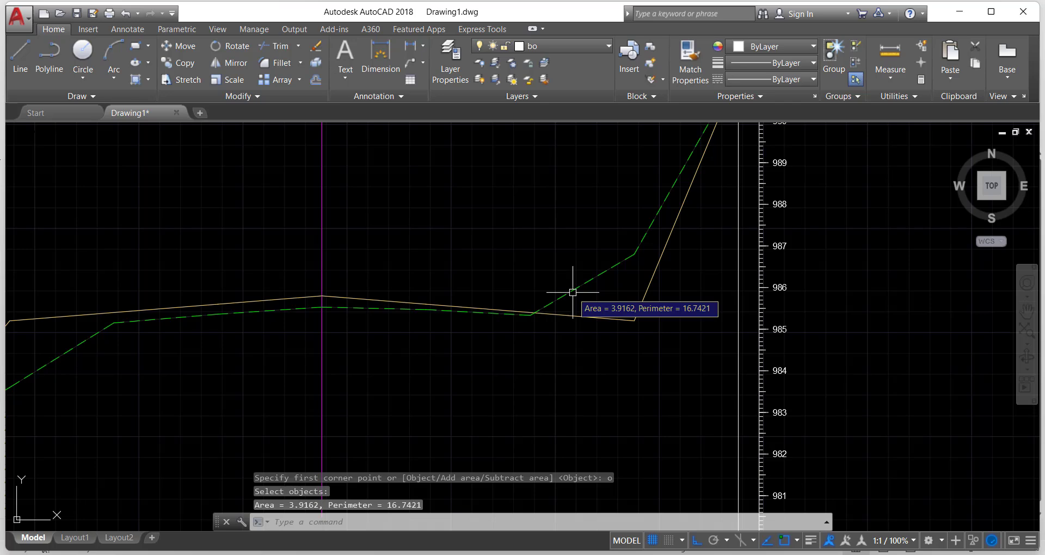
Measure the combined area of the two 0+020.00 boundaries where the FRL lies above the ground line, using Area's Add area and Object options
scroll(572, 292, "down", 3)
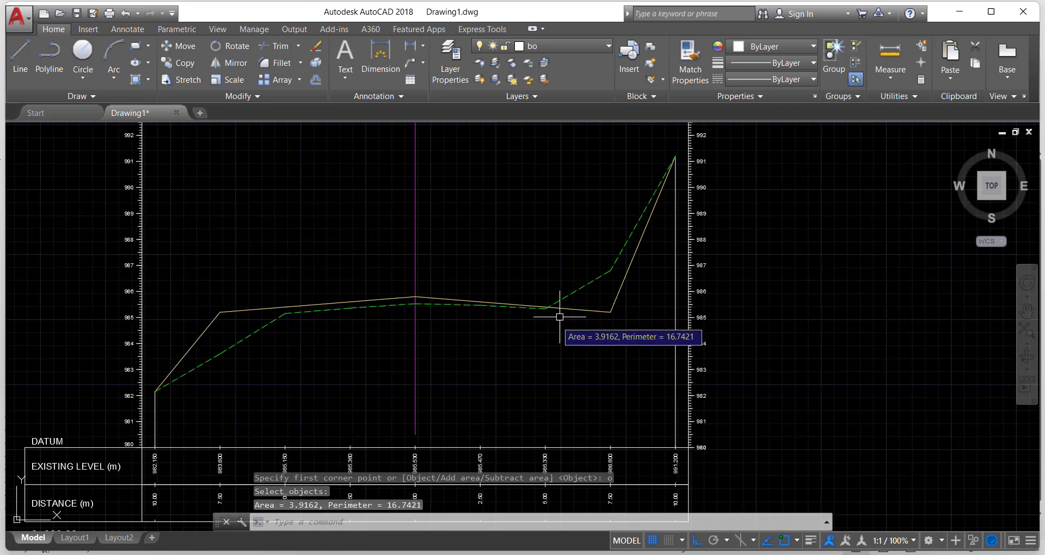
scroll(544, 332, "up", 1)
scroll(419, 334, "up", 2)
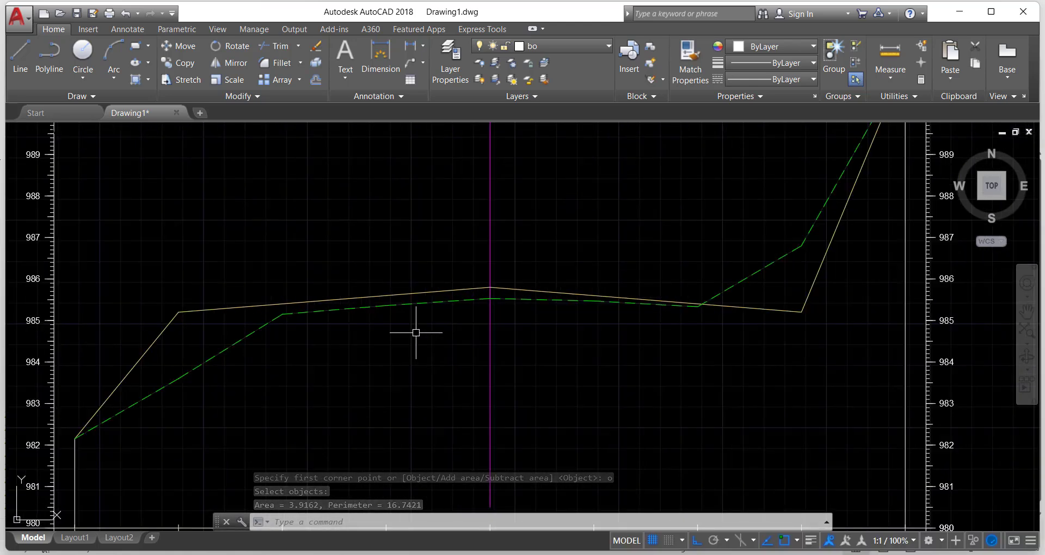
key("Escape")
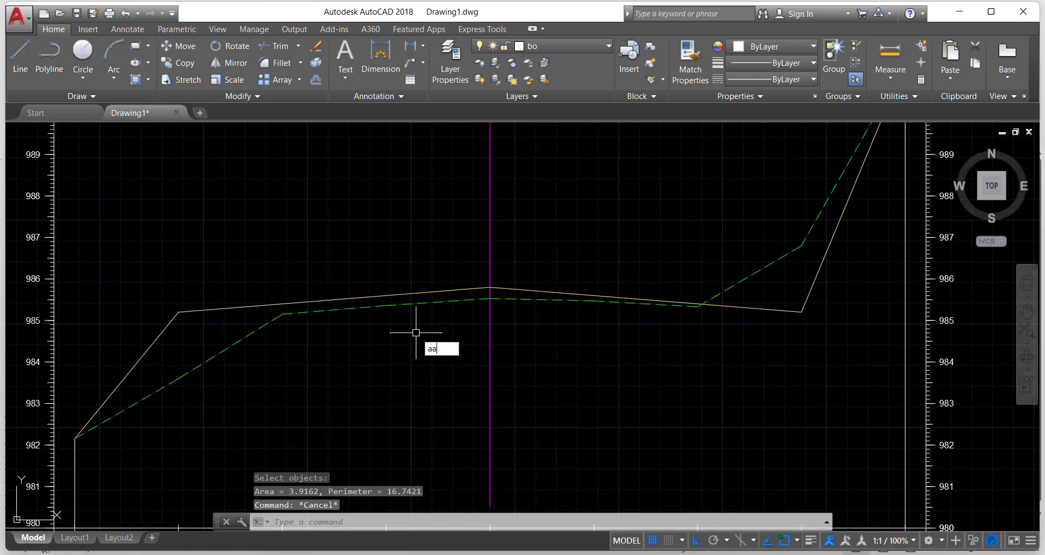
key("Return")
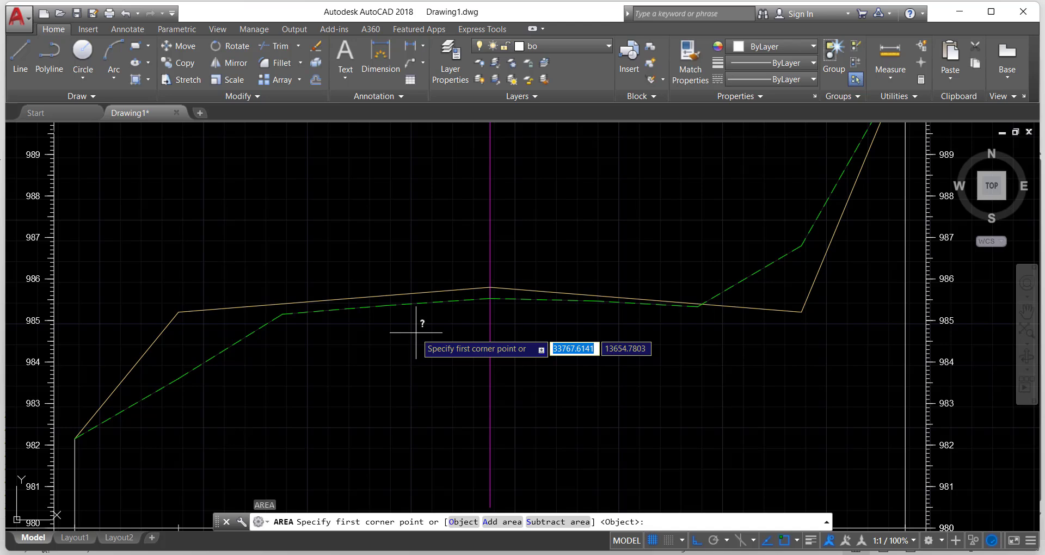
type("a")
key("Return")
type("o")
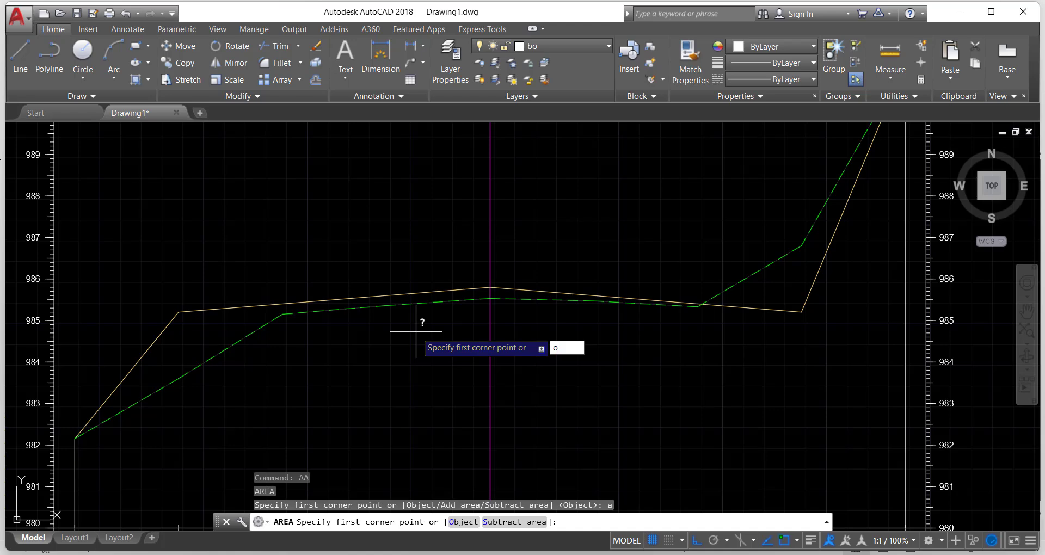
key("Return")
scroll(539, 296, "up", 4)
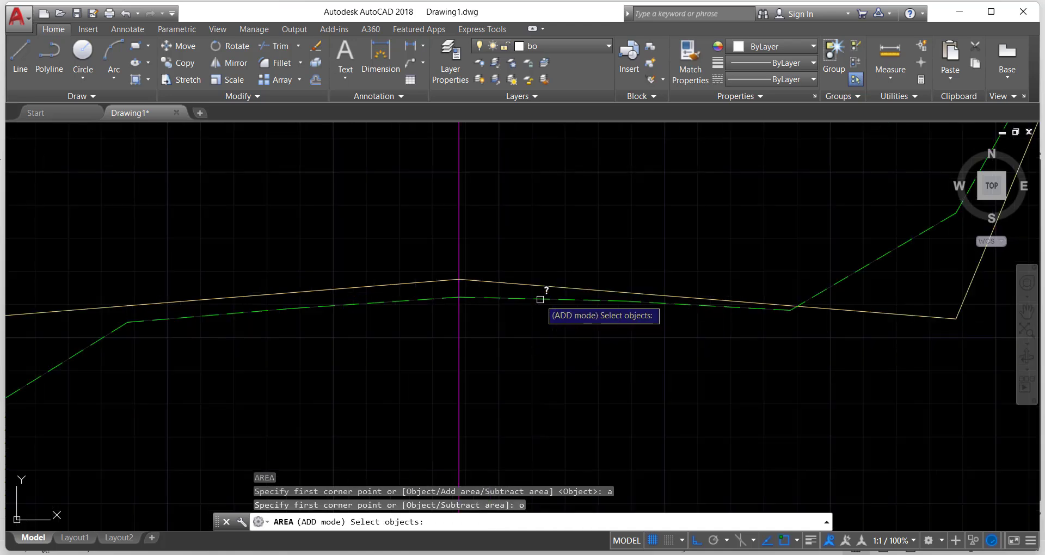
scroll(536, 282, "down", 2)
left_click(539, 278)
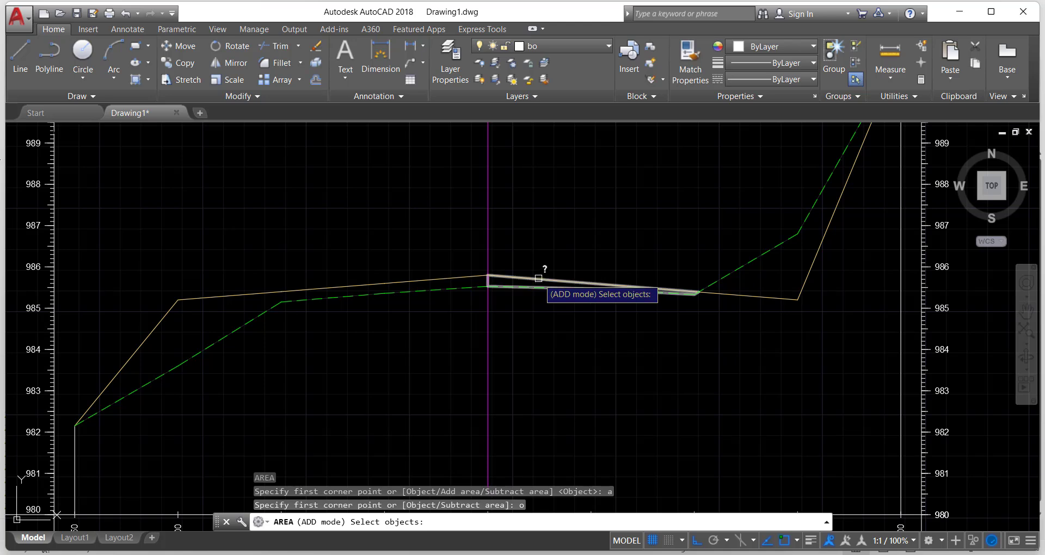
left_click(407, 279)
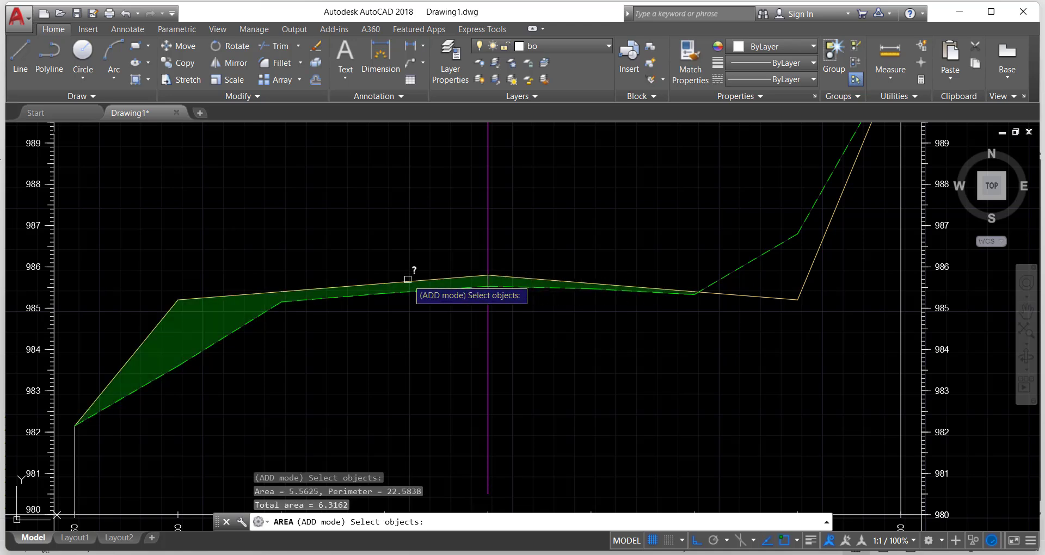
key("Return")
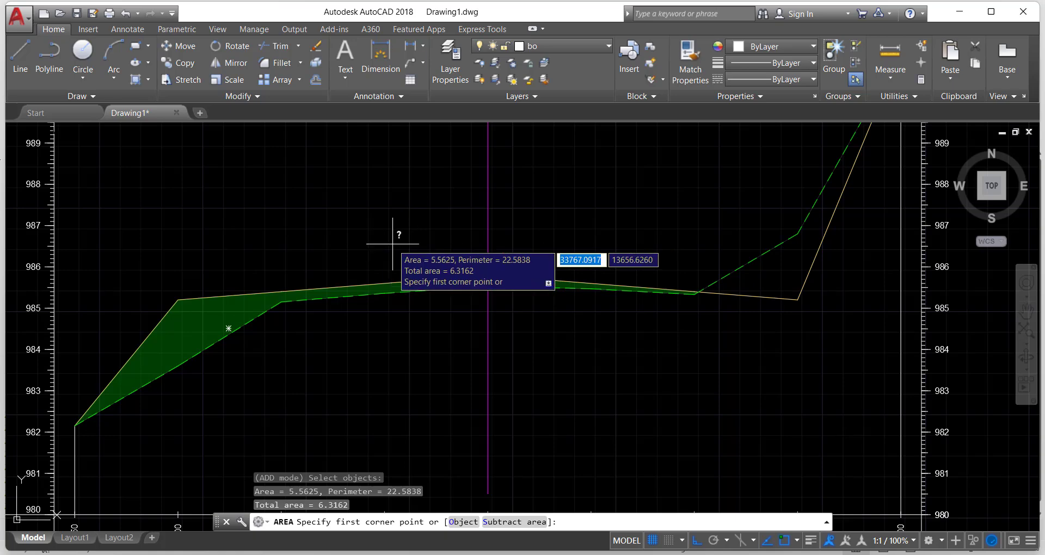
scroll(399, 239, "down", 8)
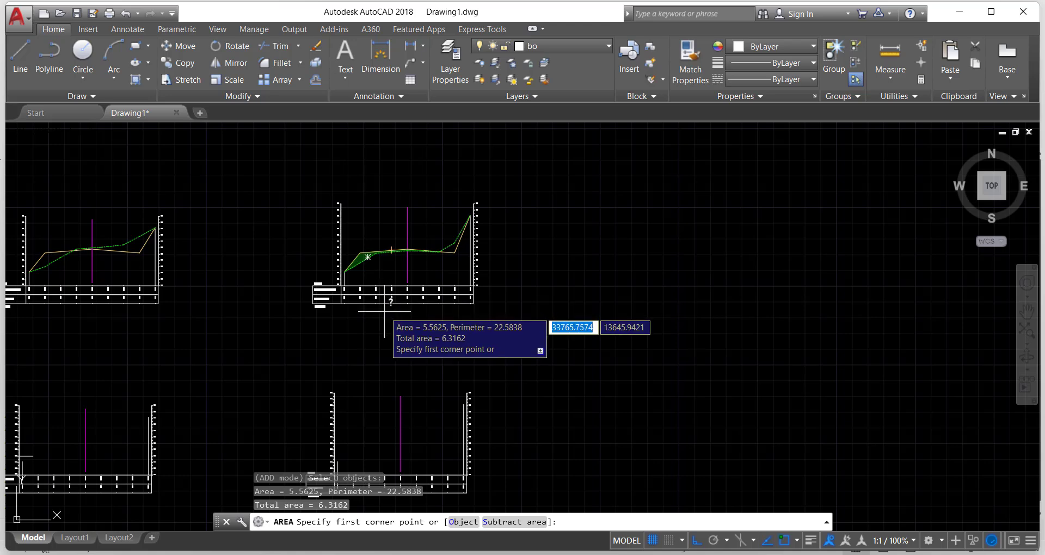
key("Escape")
scroll(366, 326, "down", 3)
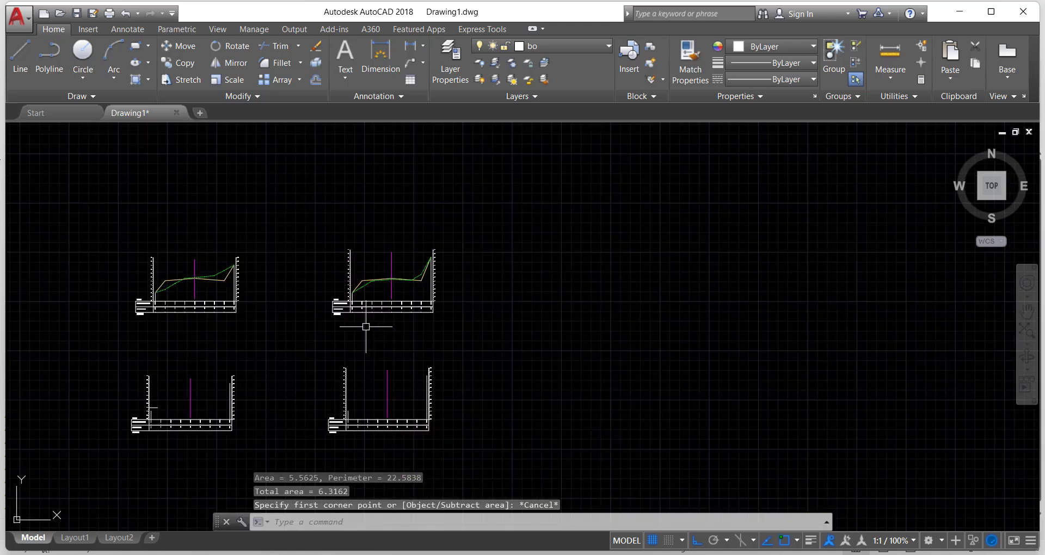
middle_click_drag(367, 326, 540, 307)
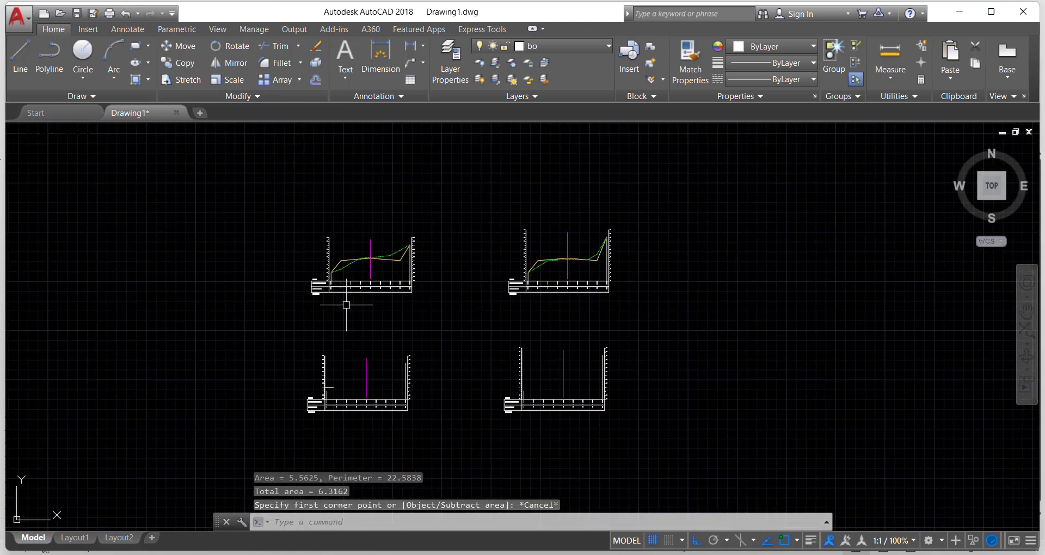